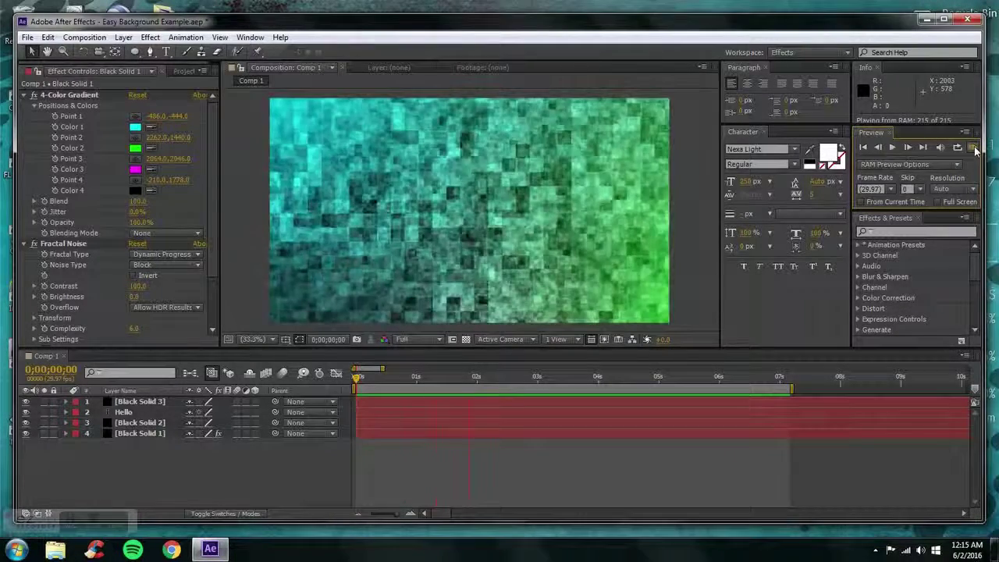
# - Stop the preview and scrub Comp 1 to about 4;26, where the Hello title shows
pyautogui.click(974, 147)
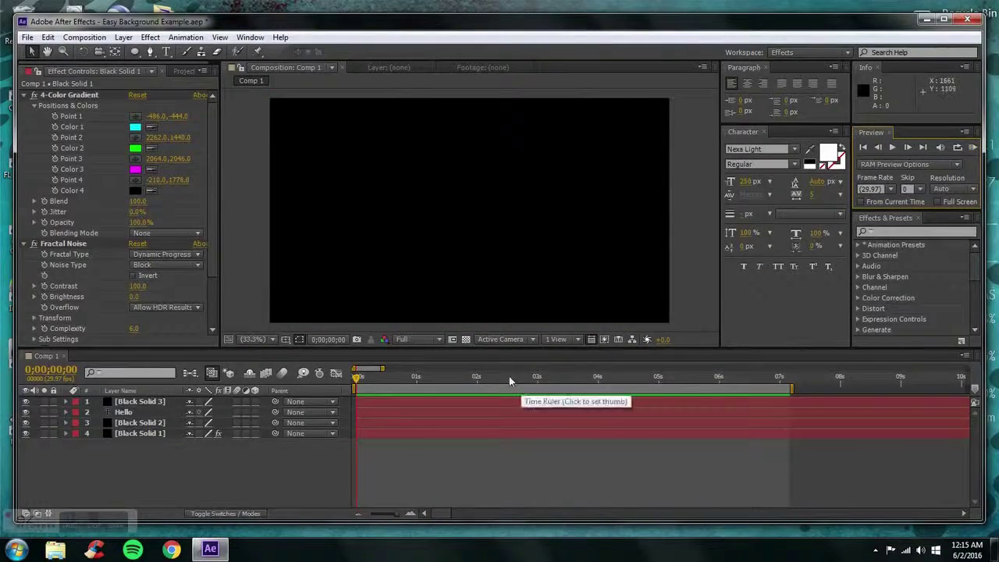
pyautogui.moveTo(509, 376); pyautogui.dragTo(651, 338)
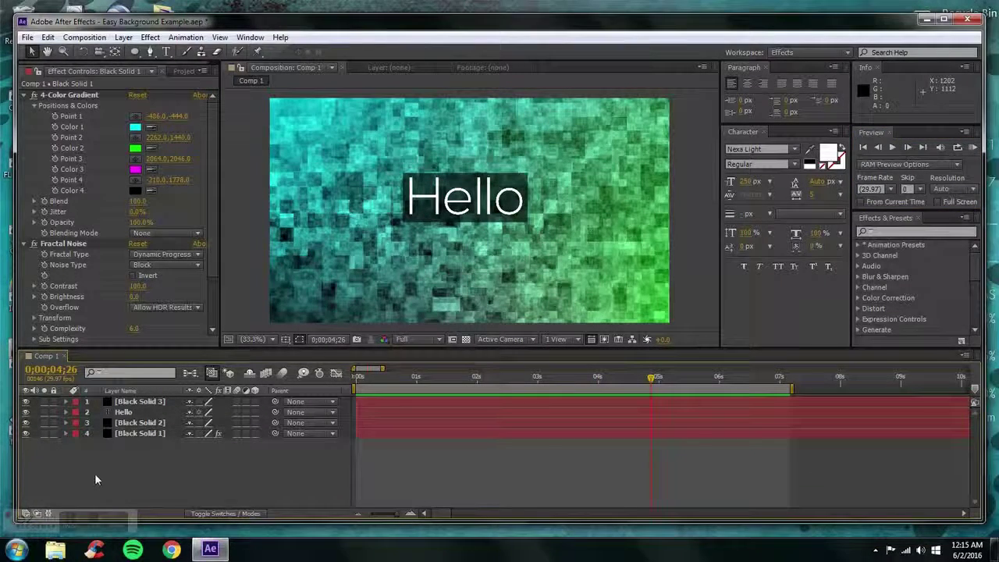
pyautogui.click(84, 37)
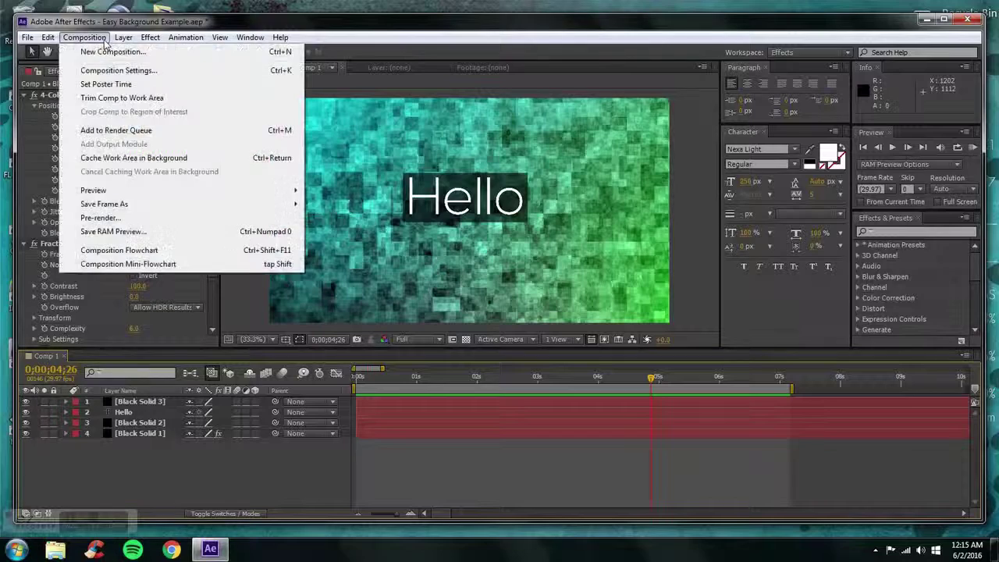
# - Create an HDTV 1080 29.97 composition named 'Example', correcting the typed name
pyautogui.click(107, 52)
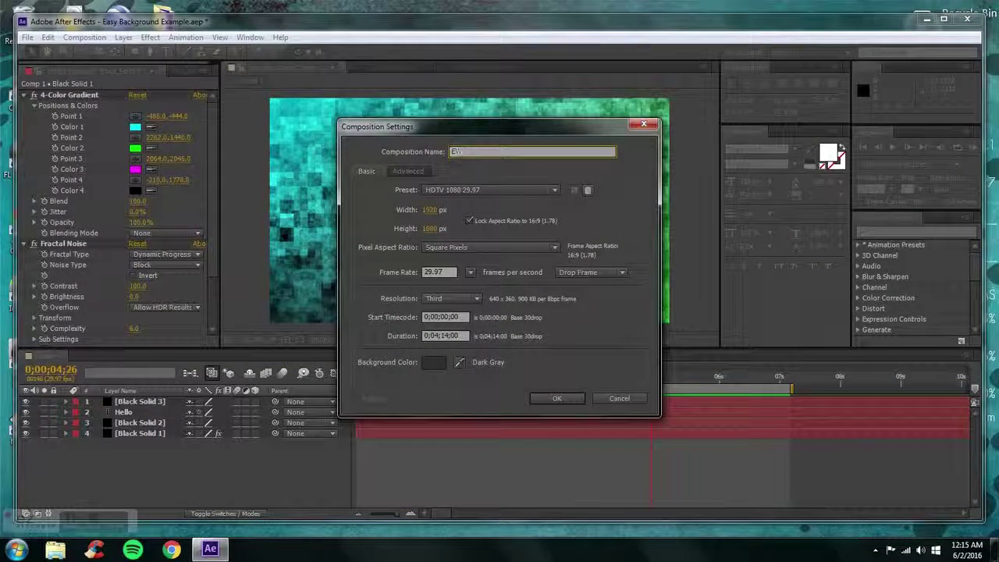
pyautogui.write('Exam')
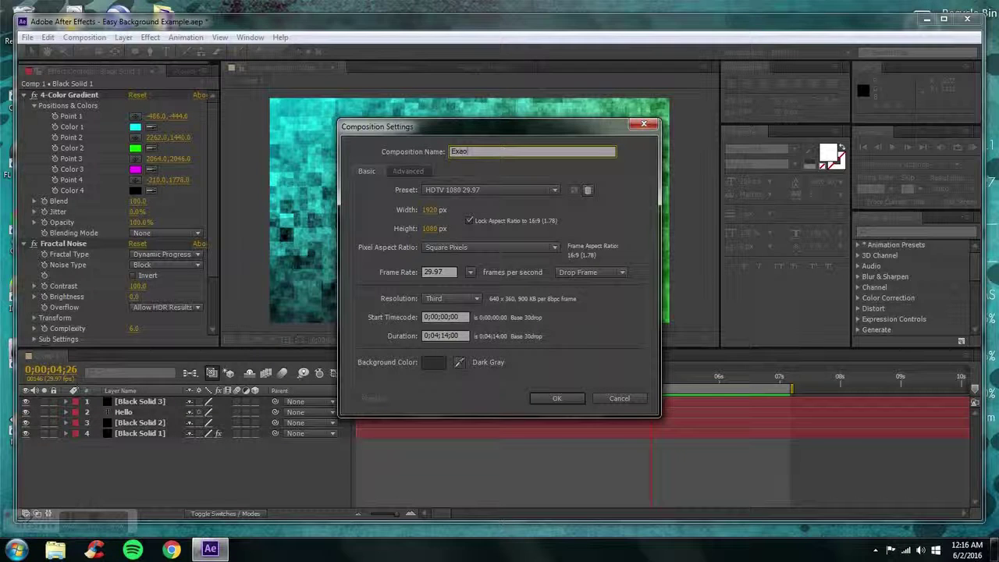
pyautogui.write('ple')
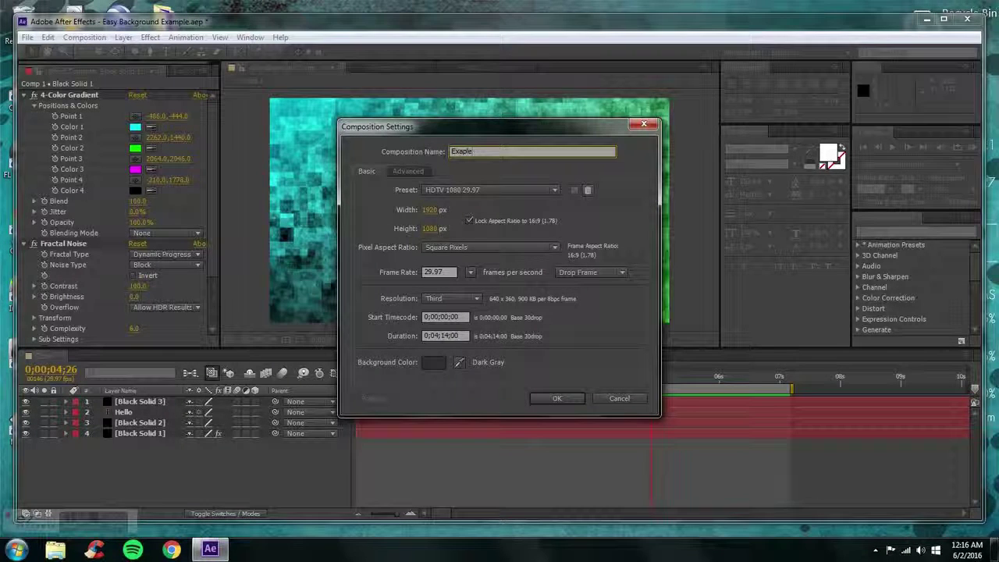
pyautogui.press('Left')
pyautogui.press('Left')
pyautogui.press('Left')
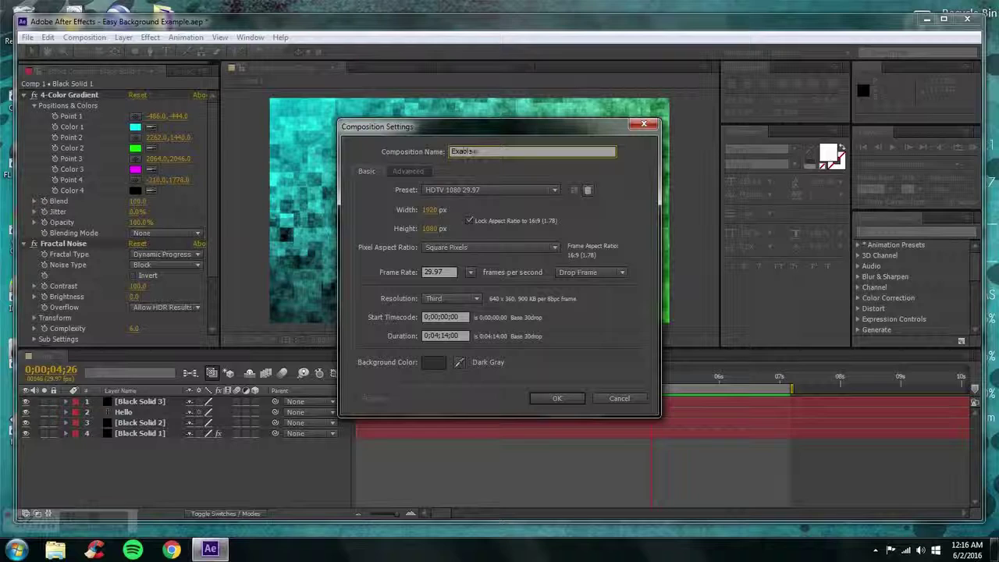
pyautogui.write('mple')
pyautogui.press('Return')
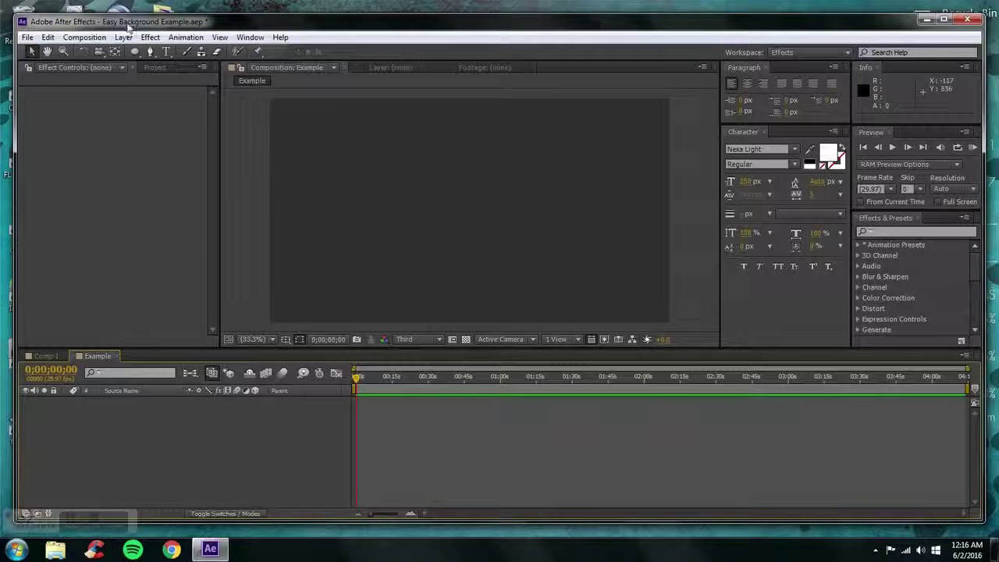
# - Add a black solid layer to the Example composition
pyautogui.click(124, 37)
pyautogui.moveTo(137, 51)
pyautogui.click(359, 66)
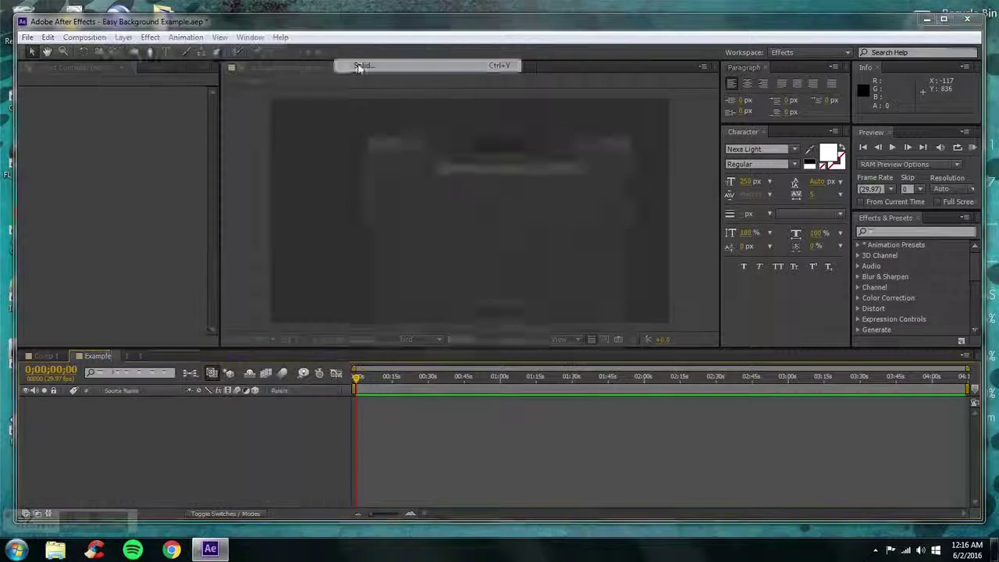
pyautogui.click(534, 385)
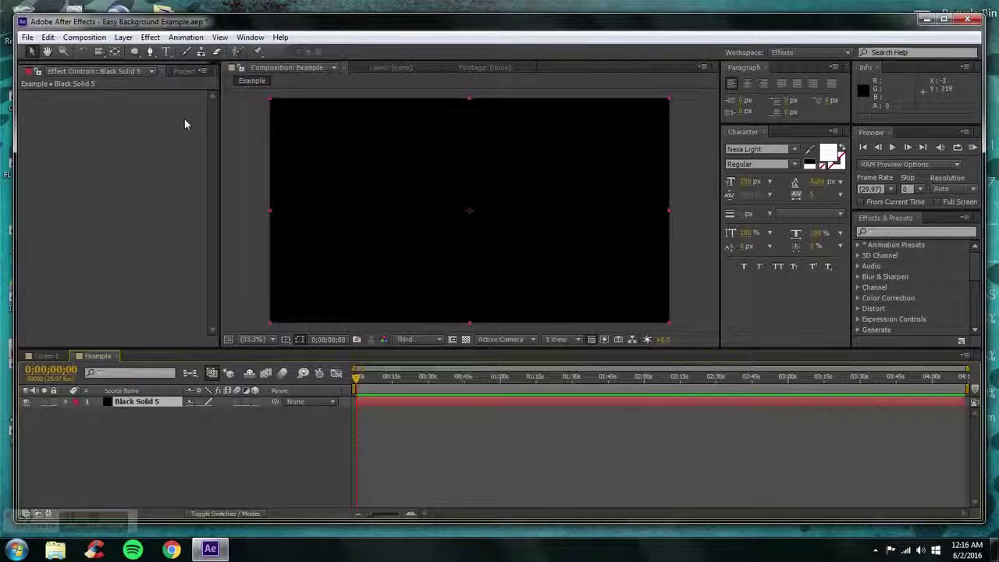
# - Apply Fractal Noise to the solid, filling the frame with grey cloudy noise
pyautogui.click(150, 37)
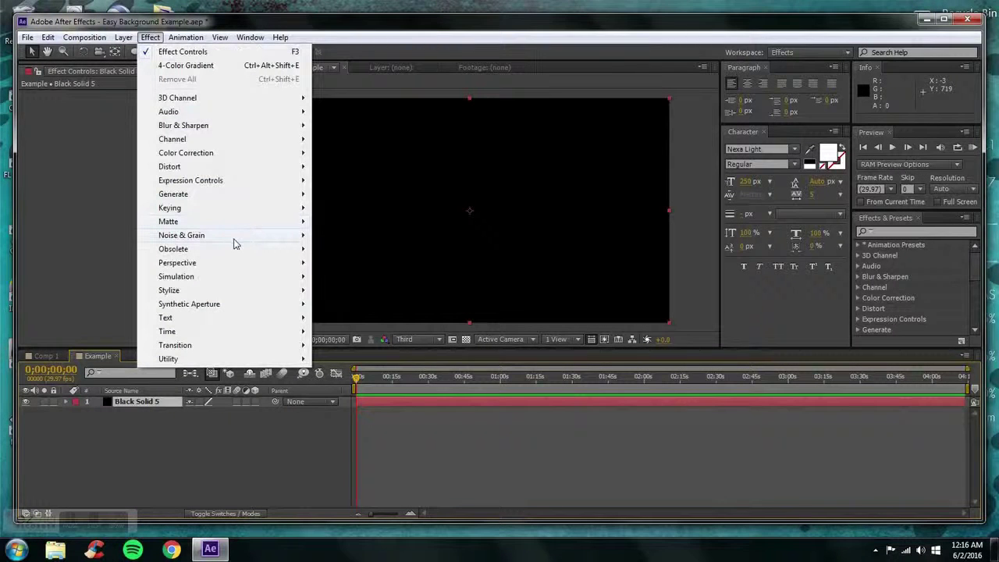
pyautogui.moveTo(237, 245)
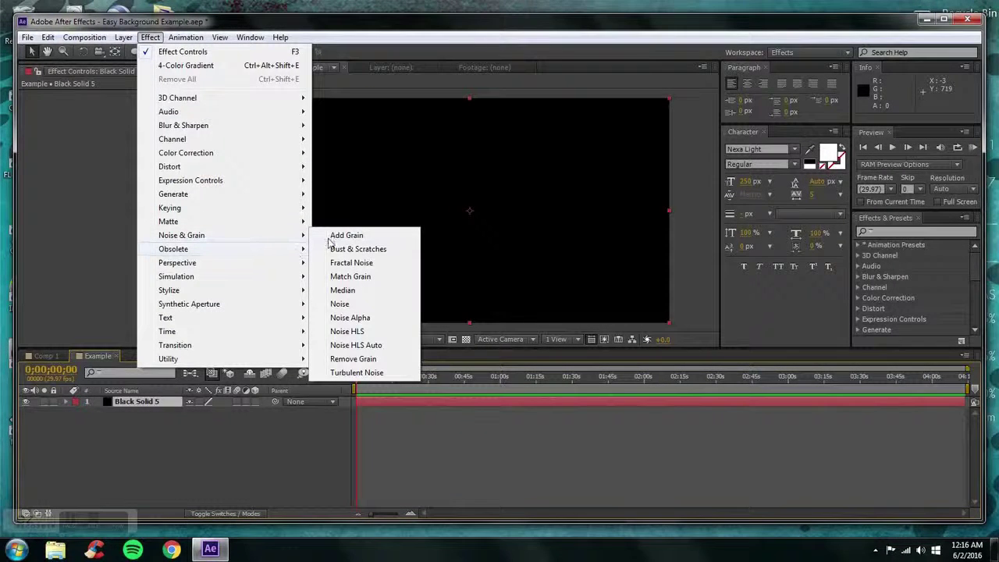
pyautogui.click(356, 263)
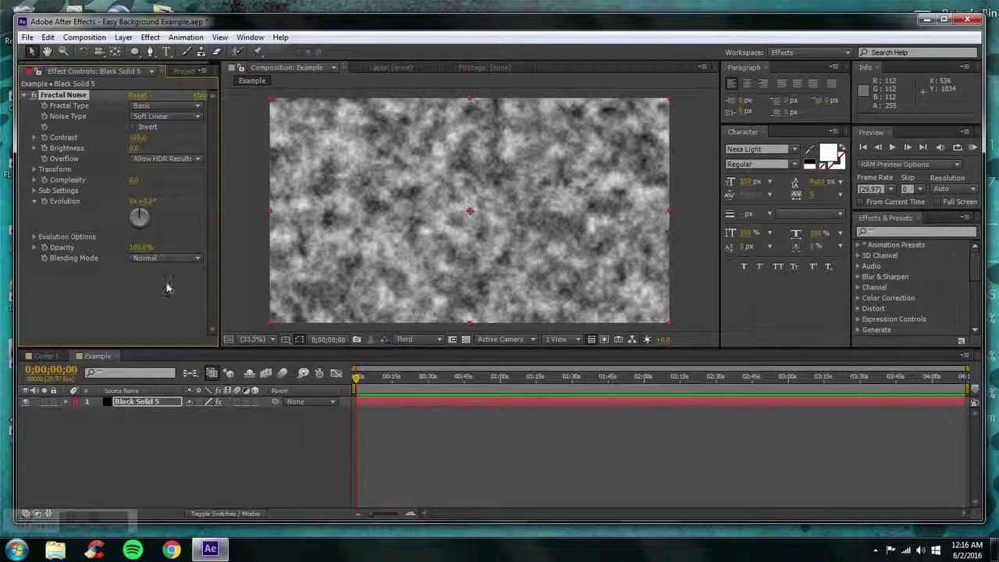
# - Try the Terrain and Swirly fractal types, returning to Dynamic Progressive
pyautogui.click(189, 108)
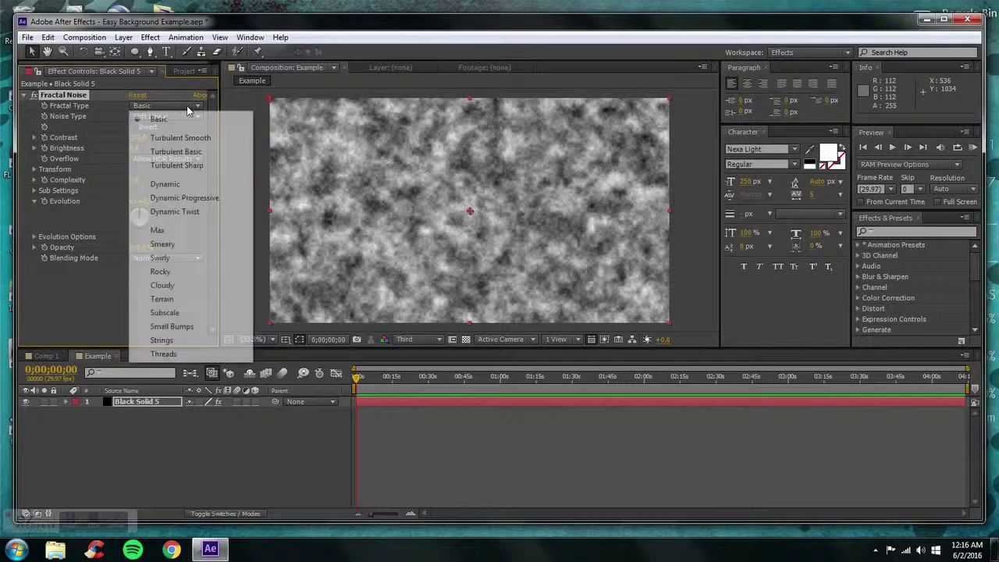
pyautogui.click(205, 200)
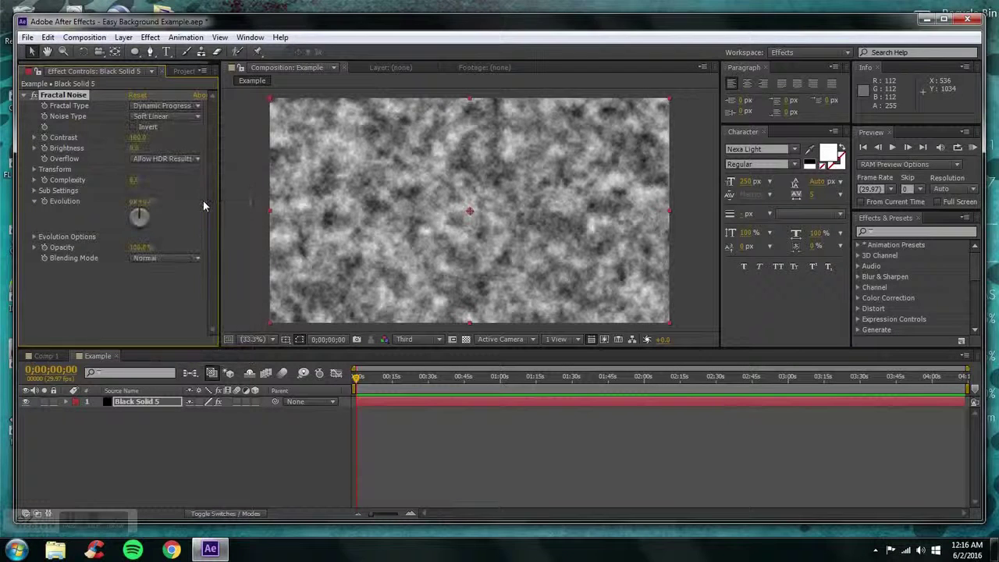
pyautogui.click(177, 106)
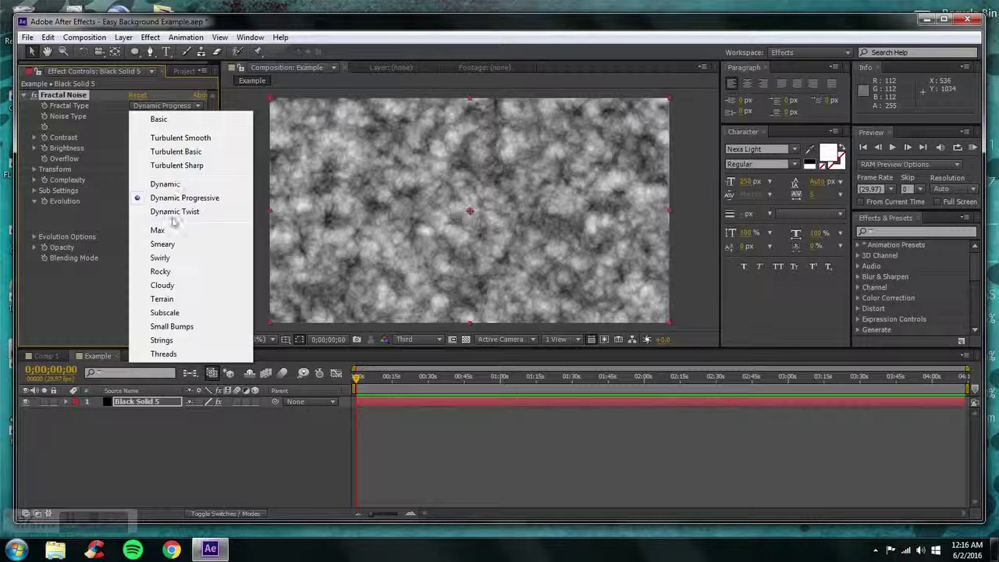
pyautogui.click(192, 300)
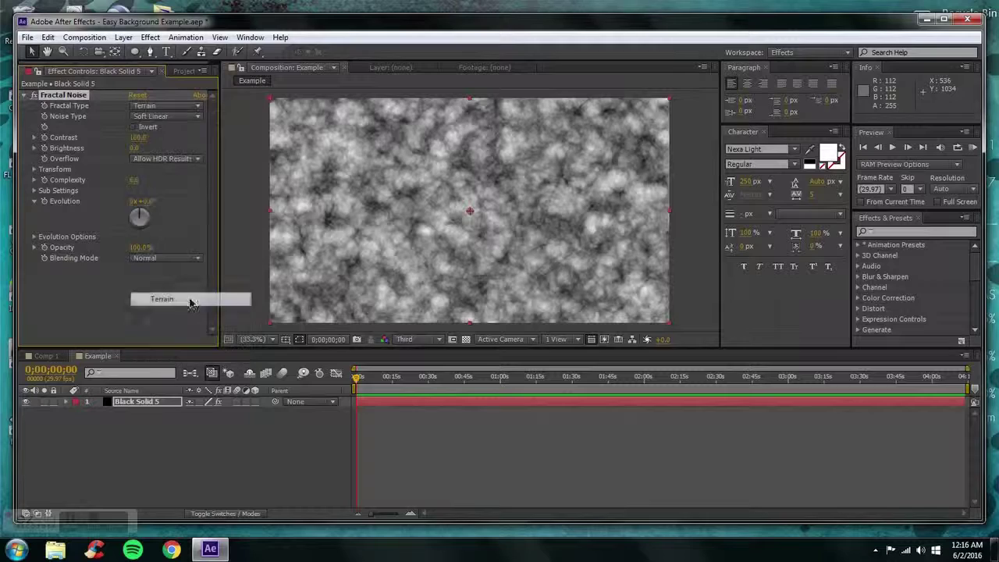
pyautogui.click(161, 106)
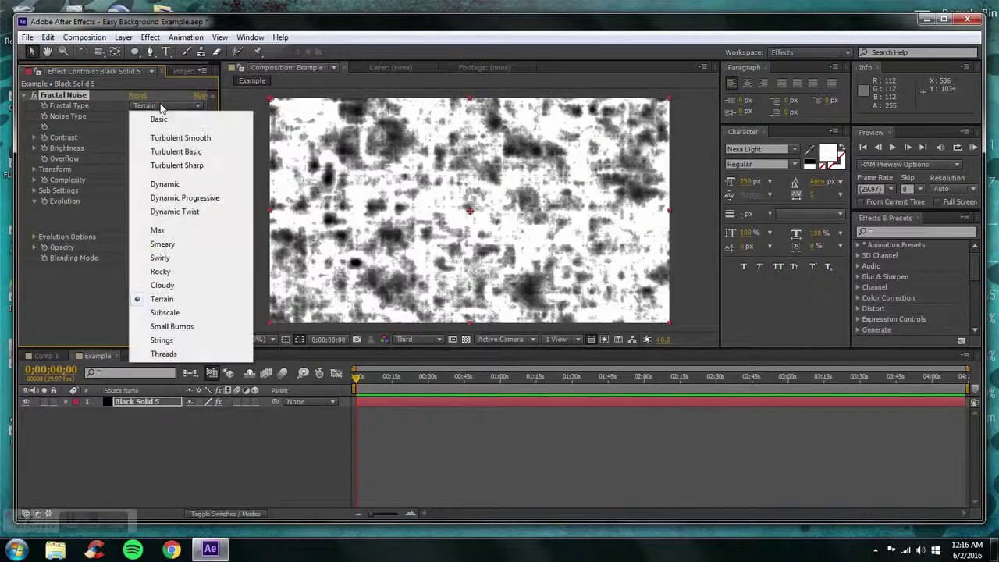
pyautogui.click(197, 263)
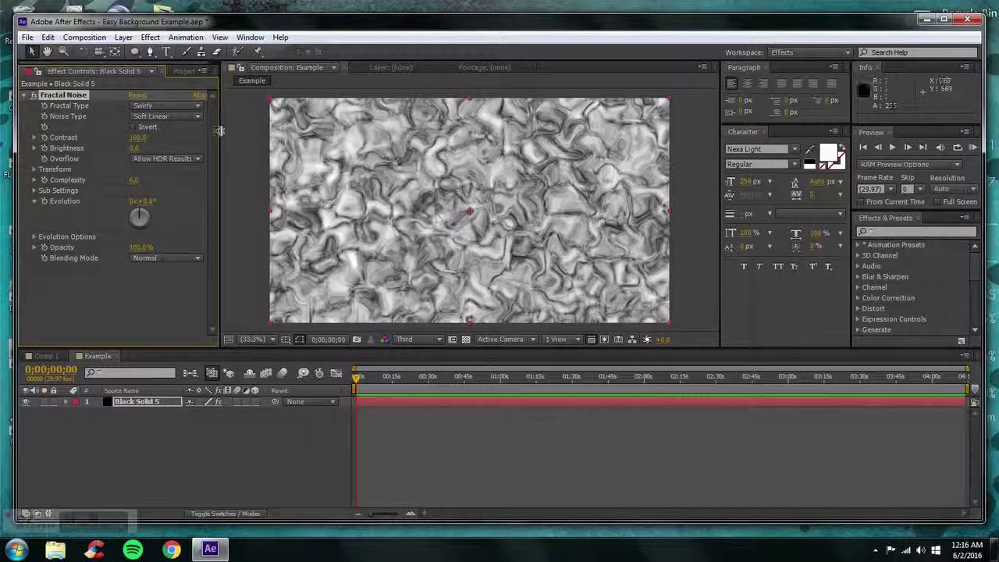
pyautogui.click(162, 107)
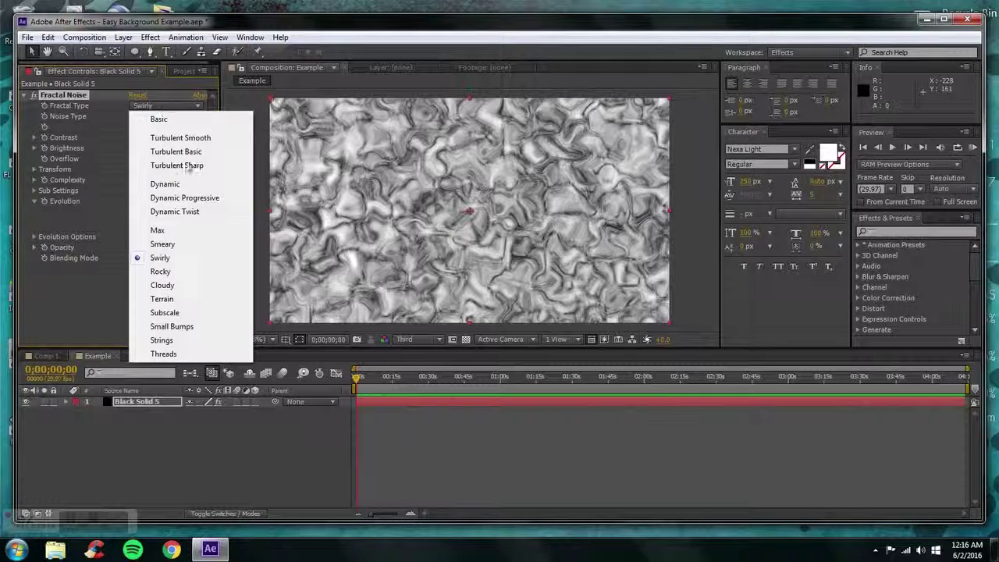
pyautogui.click(208, 200)
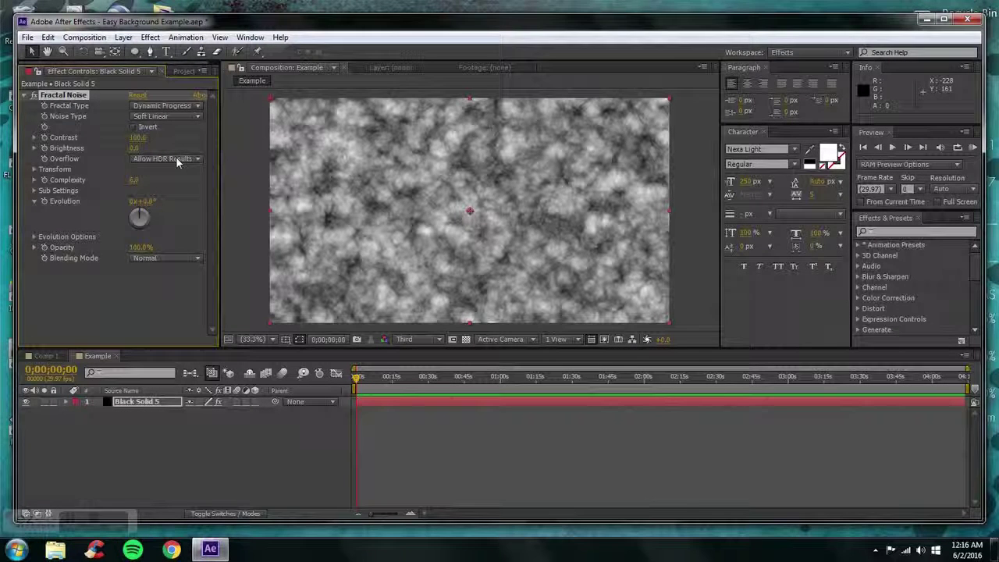
# - Compare Dynamic and Dynamic Twist, then settle on Dynamic Progressive with overflow unchanged
pyautogui.click(183, 107)
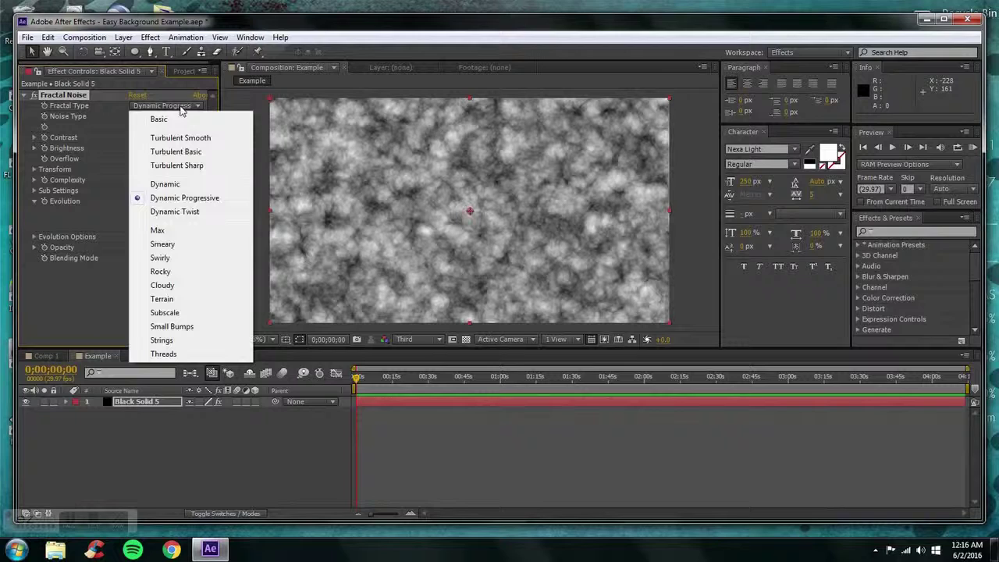
pyautogui.click(174, 184)
pyautogui.click(145, 107)
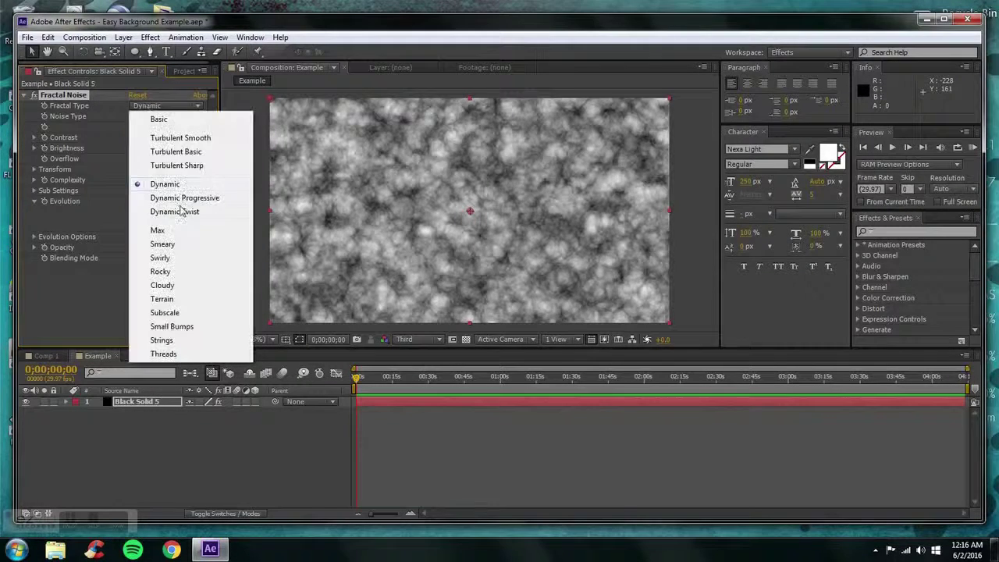
pyautogui.click(178, 211)
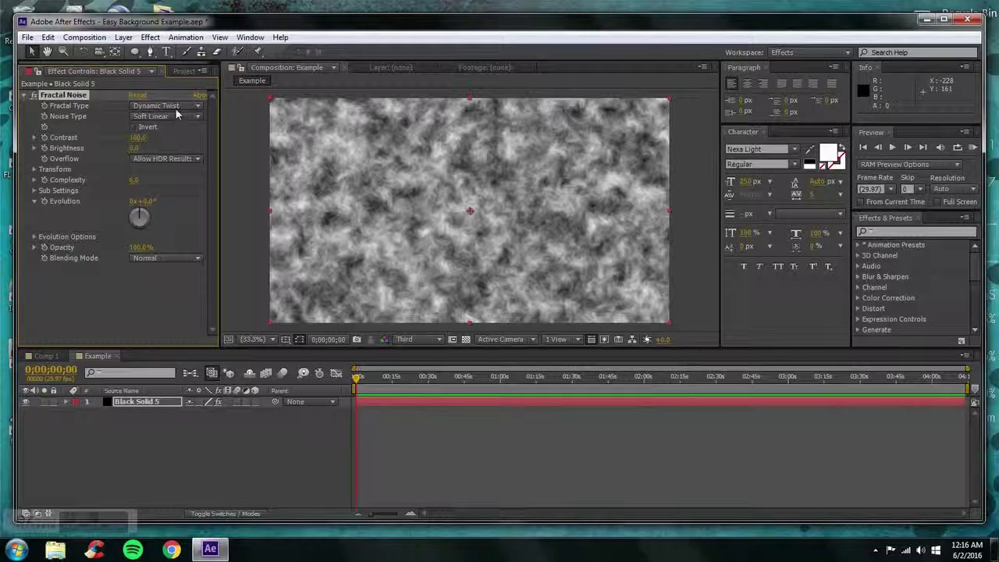
pyautogui.click(176, 108)
pyautogui.click(178, 198)
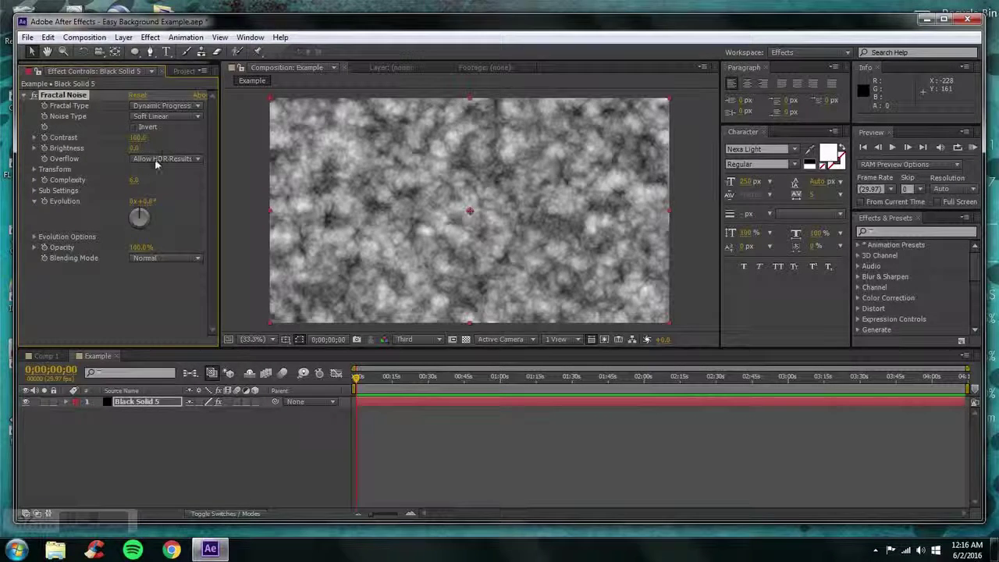
pyautogui.click(156, 160)
pyautogui.click(83, 257)
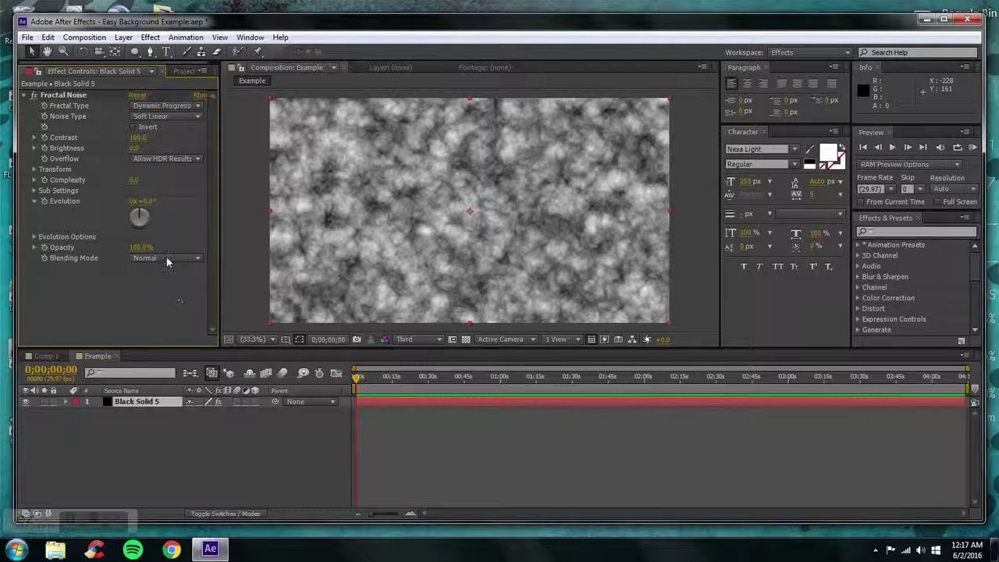
# - Check the noise blending modes, keep Normal, and reselect the Black Solid 5 layer
pyautogui.click(166, 260)
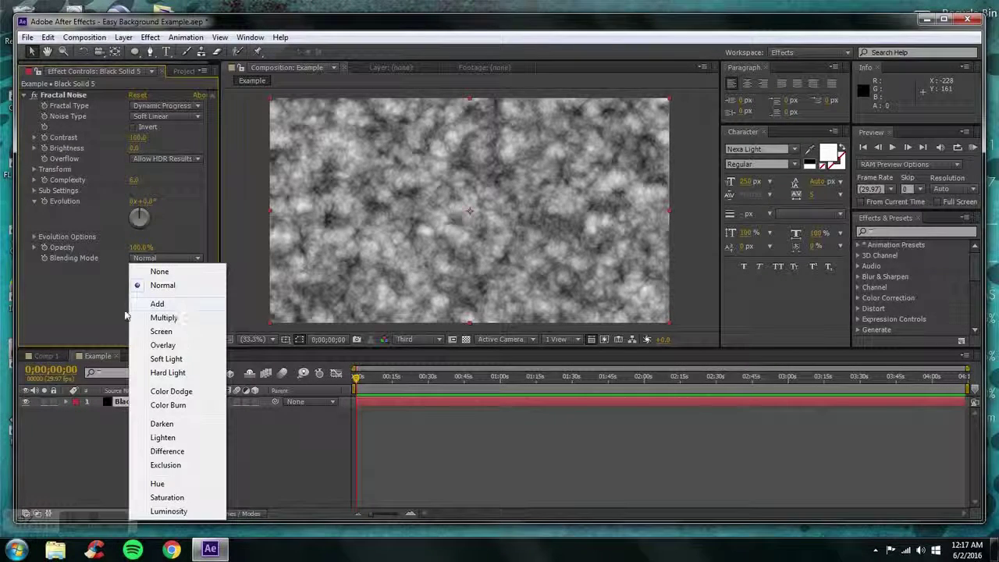
pyautogui.click(104, 287)
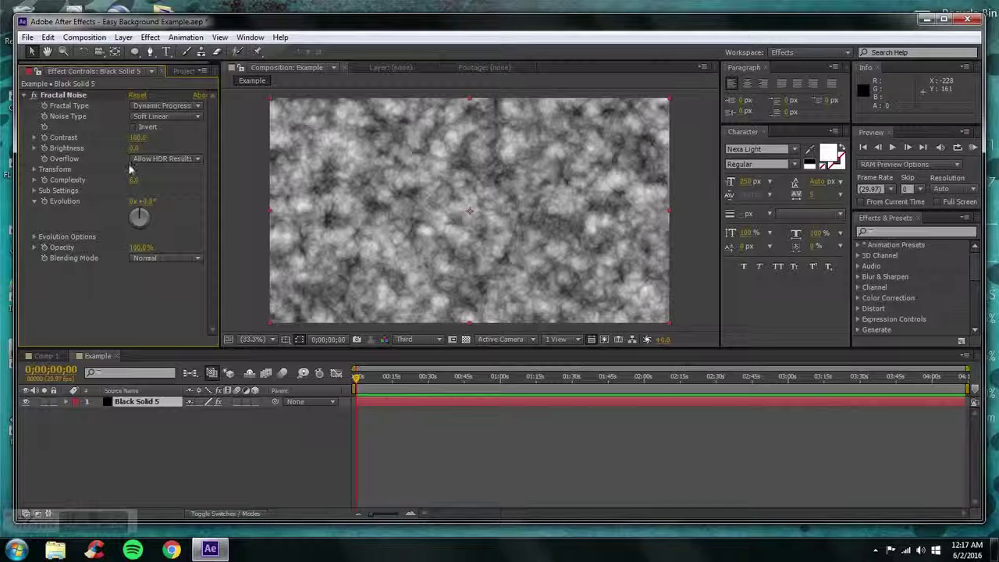
pyautogui.click(25, 96)
pyautogui.click(161, 403)
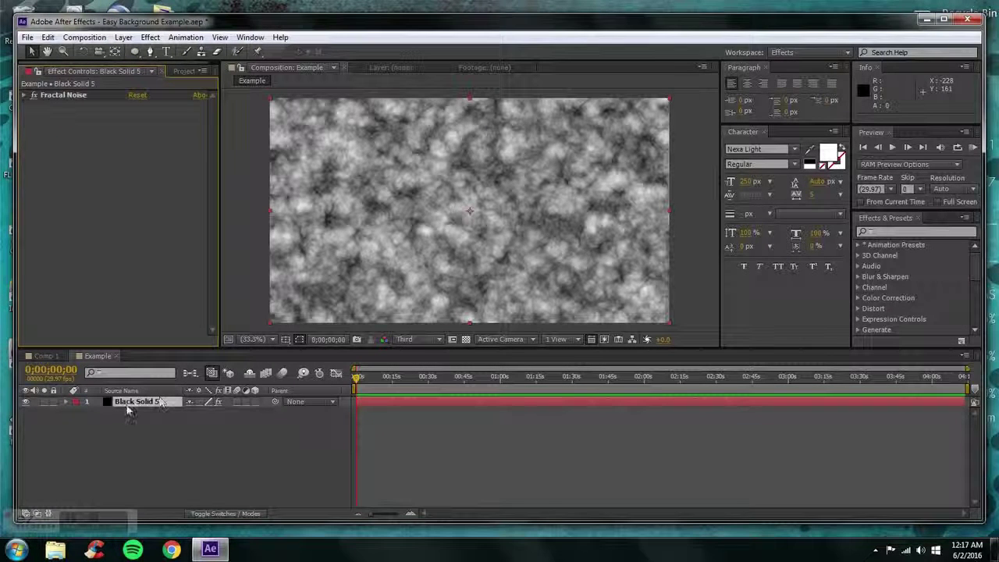
pyautogui.click(24, 95)
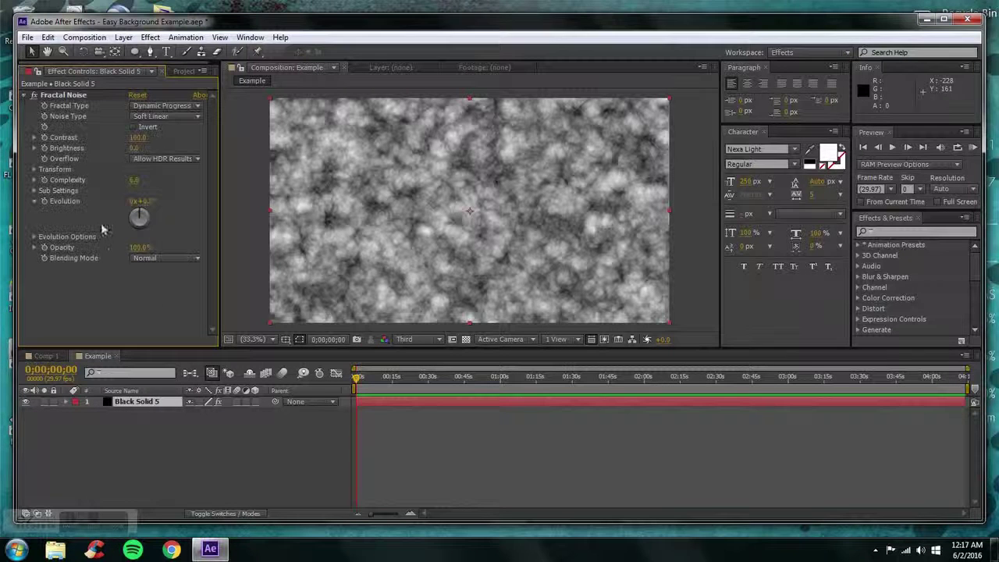
# - Test Overlay blending and a 0.3° Evolution nudge, then restore Normal and collapse Fractal Noise
pyautogui.click(160, 260)
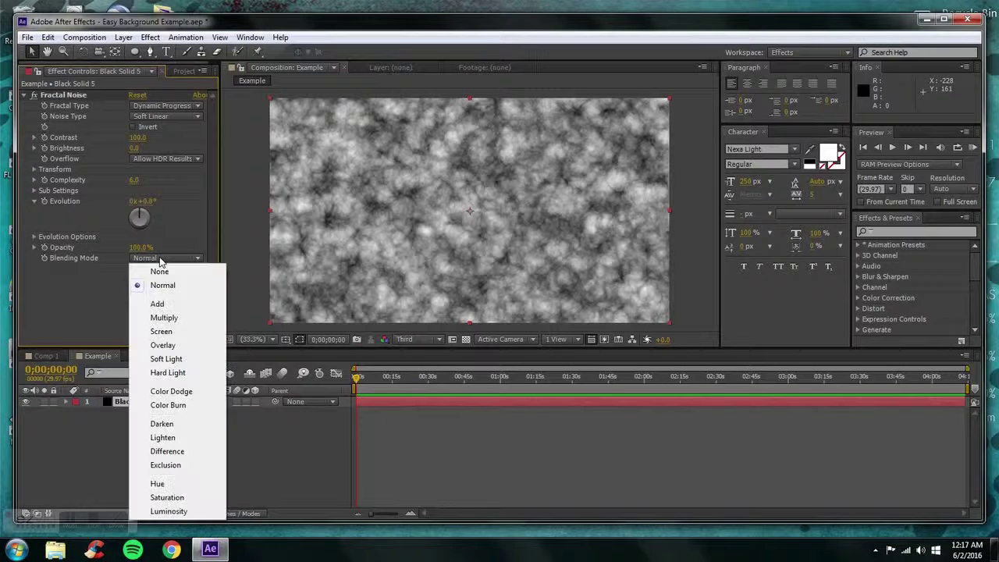
pyautogui.click(164, 345)
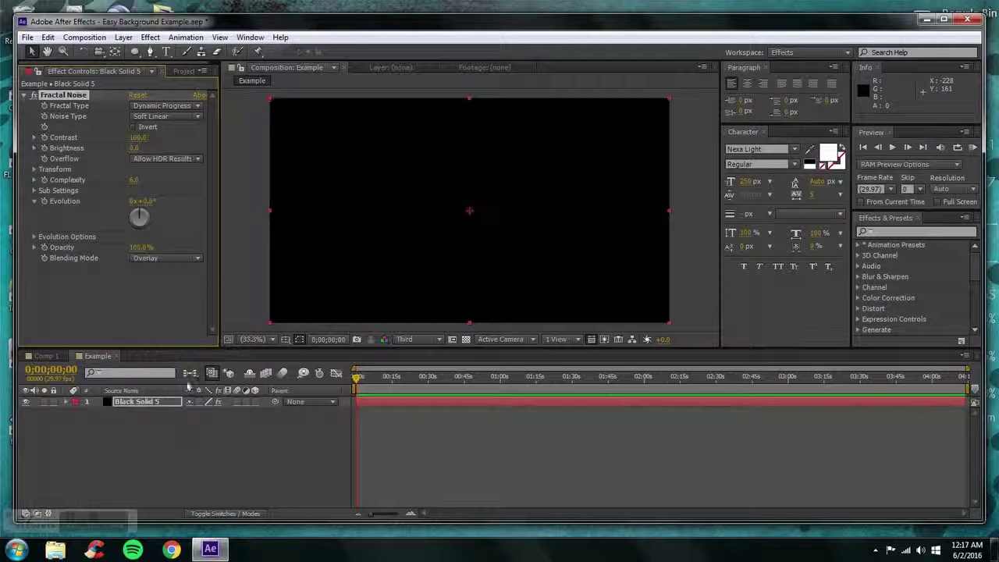
pyautogui.click(188, 438)
pyautogui.click(156, 402)
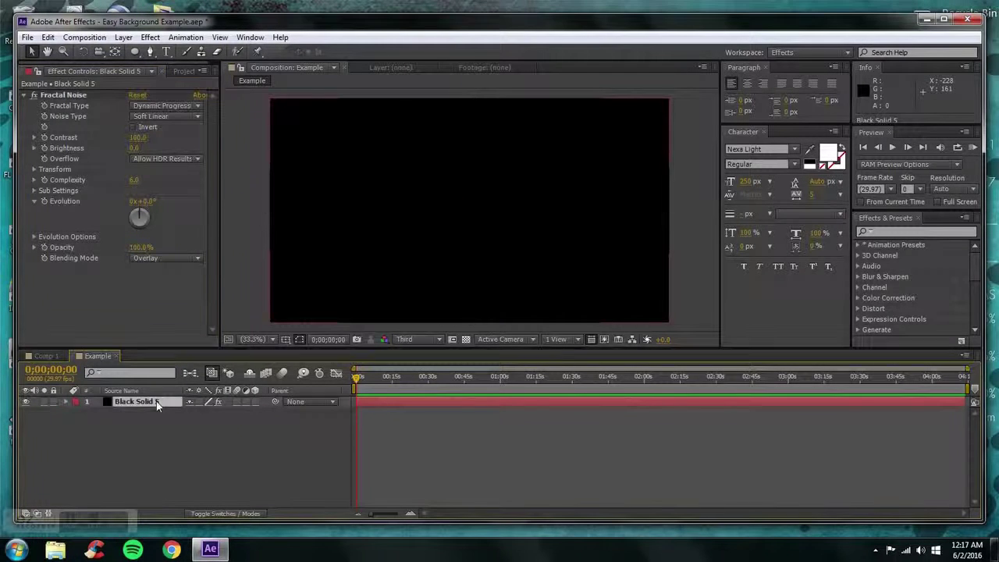
pyautogui.click(128, 300)
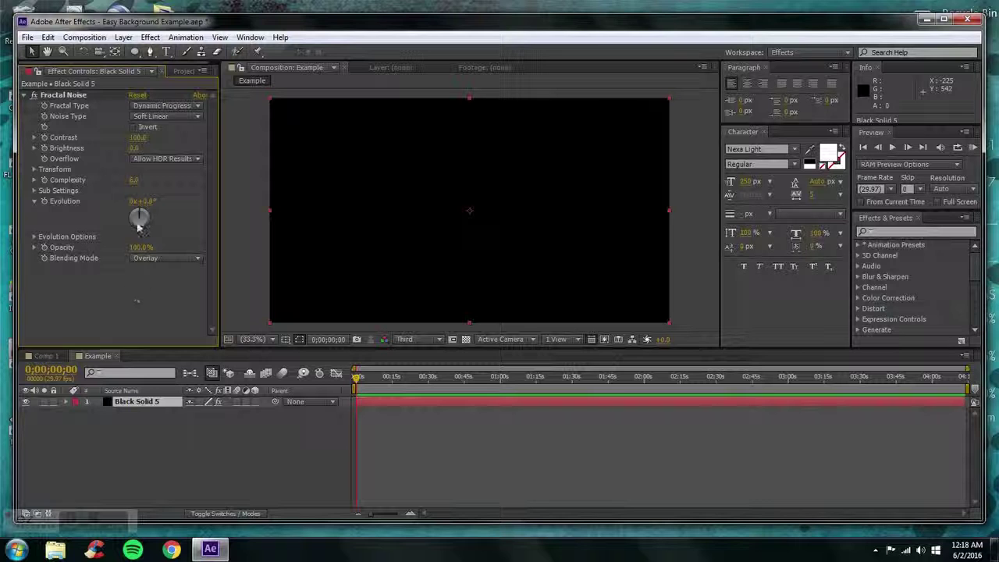
pyautogui.moveTo(138, 218); pyautogui.dragTo(136, 216)
pyautogui.click(160, 258)
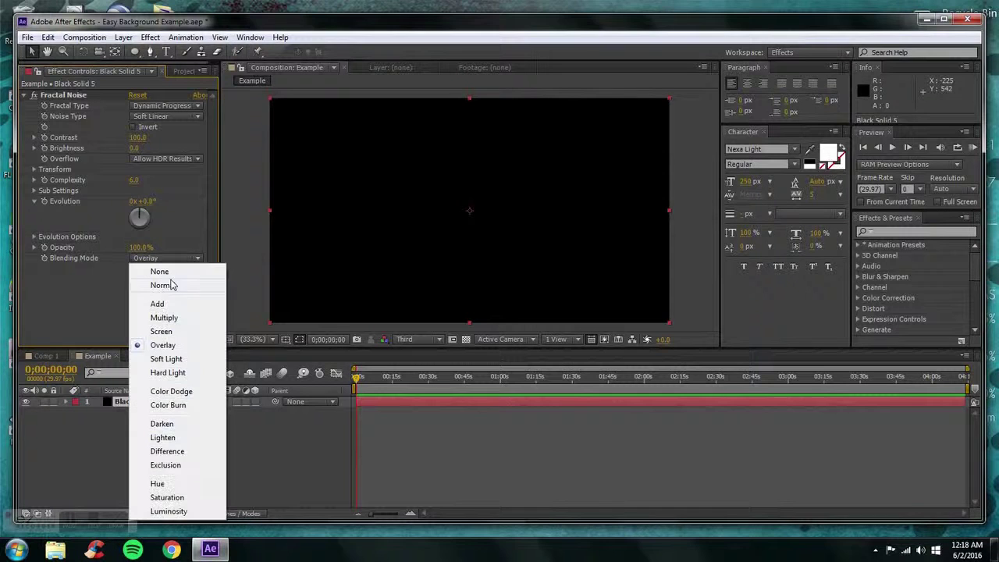
pyautogui.click(176, 287)
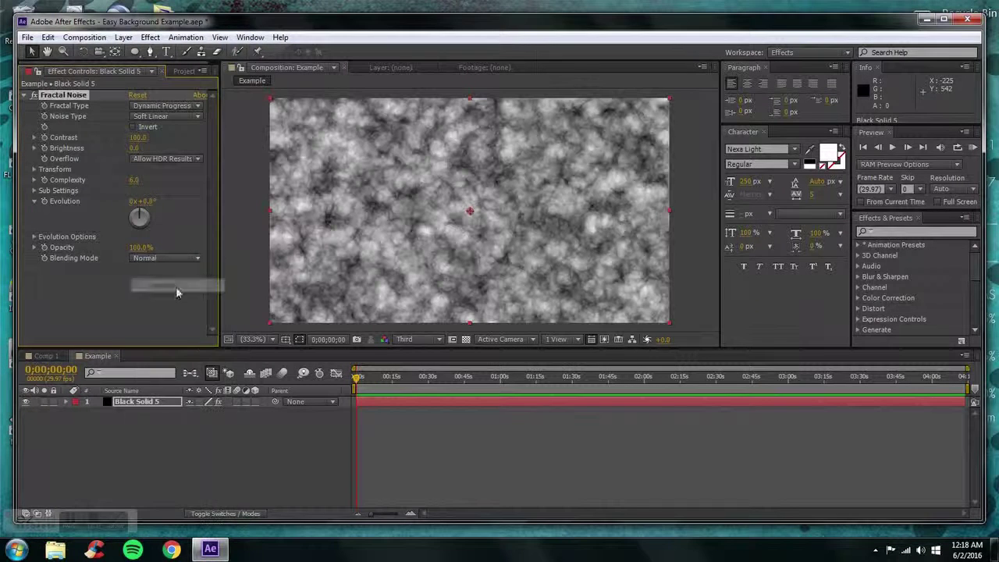
pyautogui.click(23, 94)
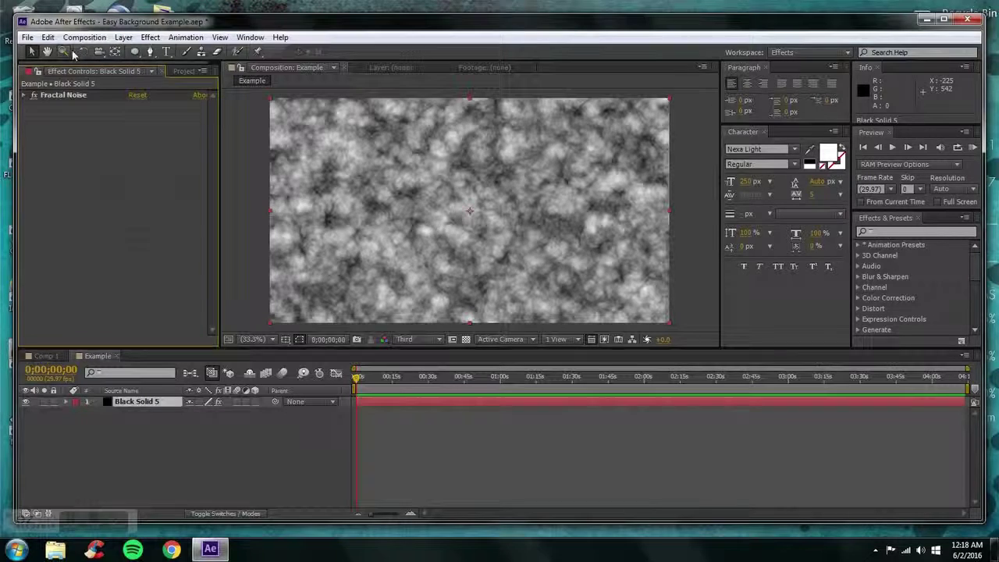
# - Apply a 4-Color Gradient effect to the solid
pyautogui.click(149, 38)
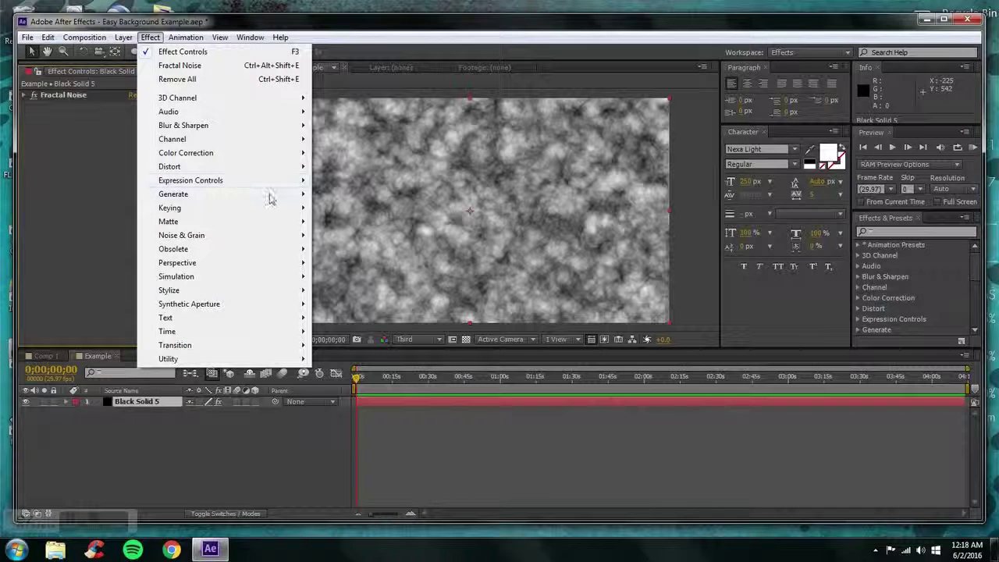
pyautogui.moveTo(285, 198)
pyautogui.click(355, 194)
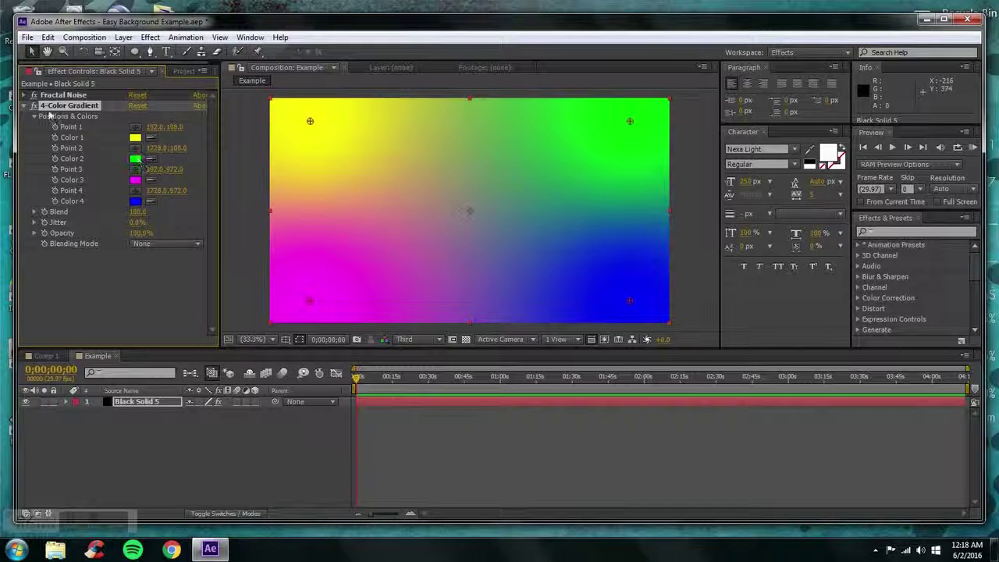
# - Move 4-Color Gradient above Fractal Noise in the effect stack and expand both effects
pyautogui.click(23, 107)
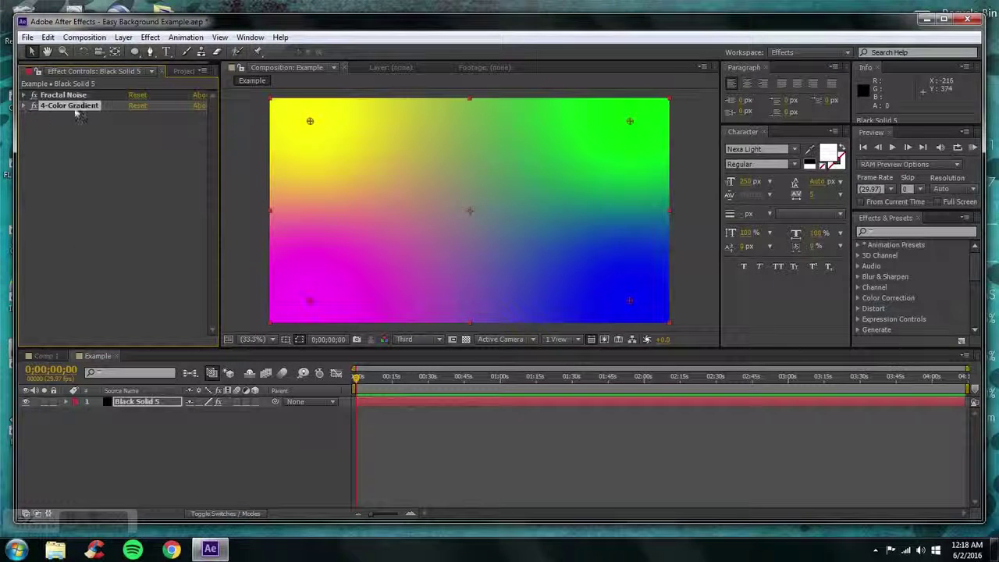
pyautogui.moveTo(78, 112); pyautogui.dragTo(80, 95)
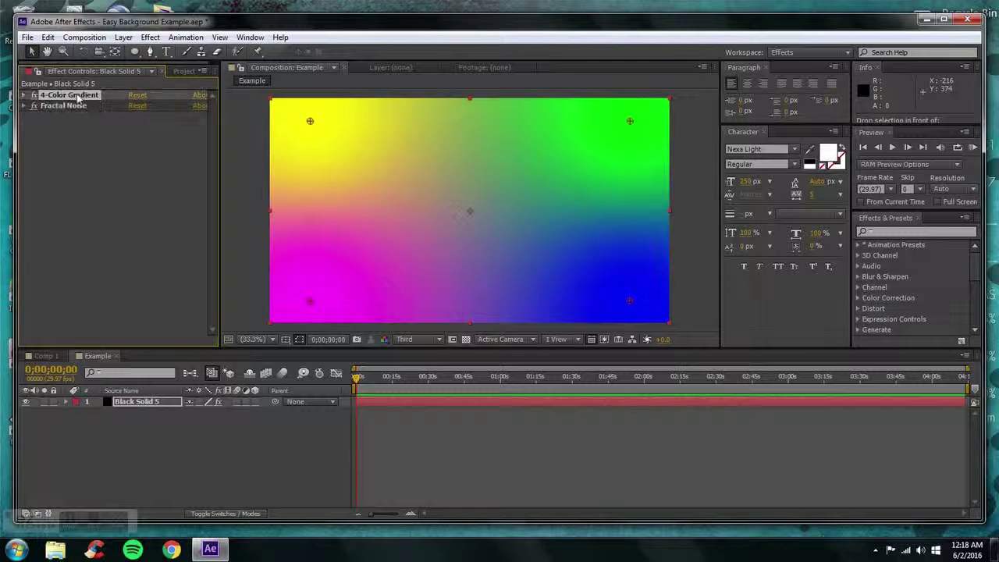
pyautogui.click(25, 95)
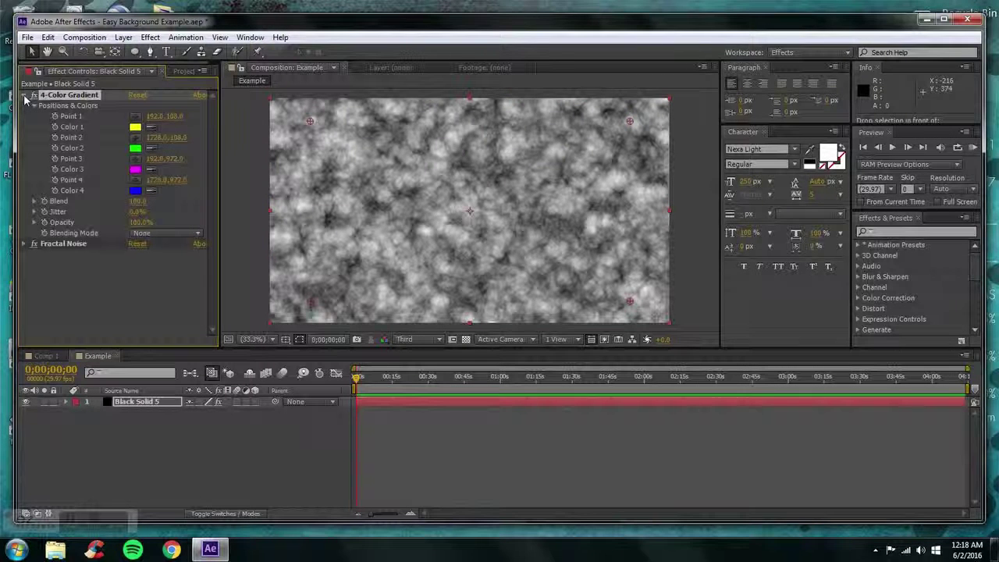
pyautogui.click(28, 247)
pyautogui.click(25, 245)
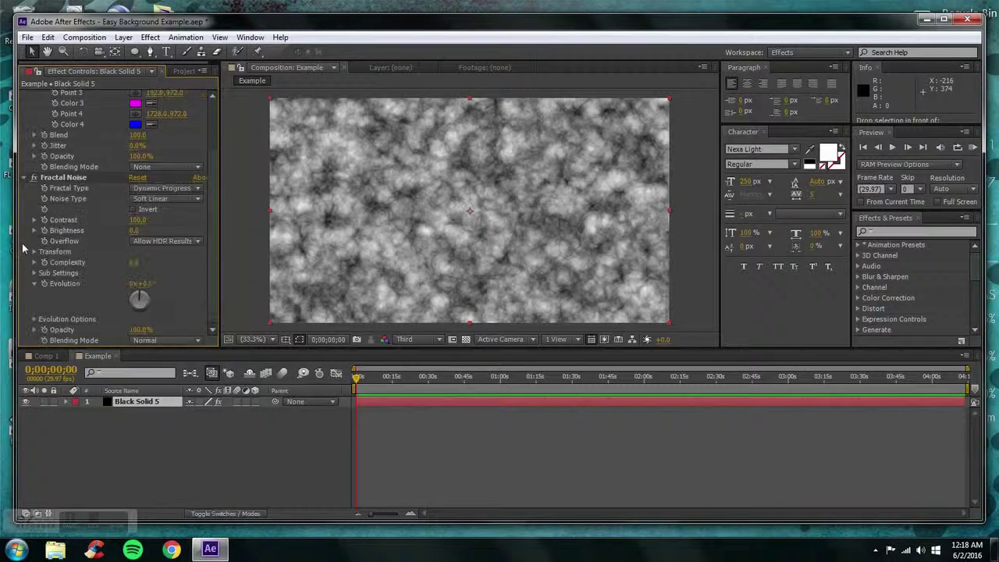
pyautogui.click(166, 341)
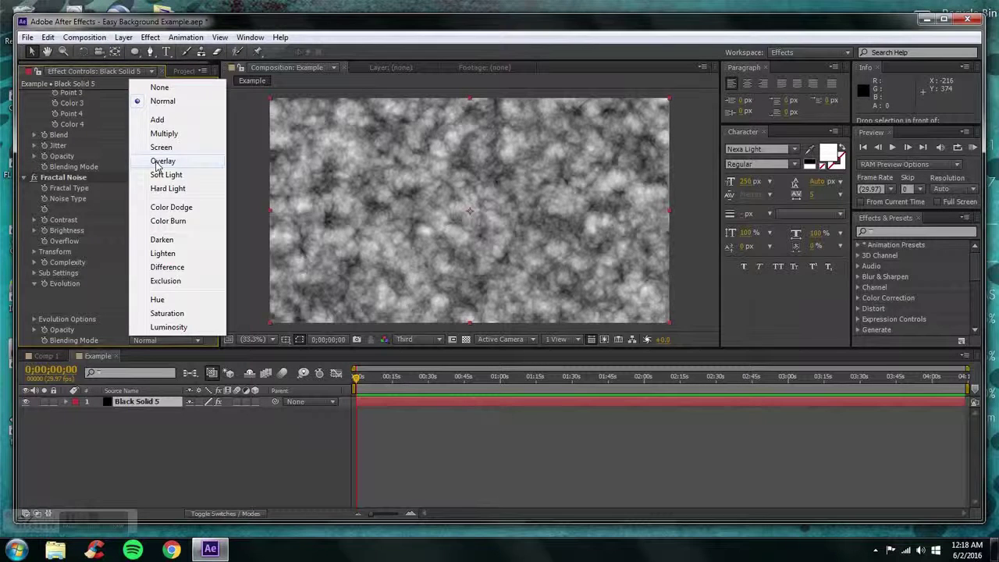
# - Set Fractal Noise blending to Overlay and its noise type to Block, after trying Linear
pyautogui.click(155, 161)
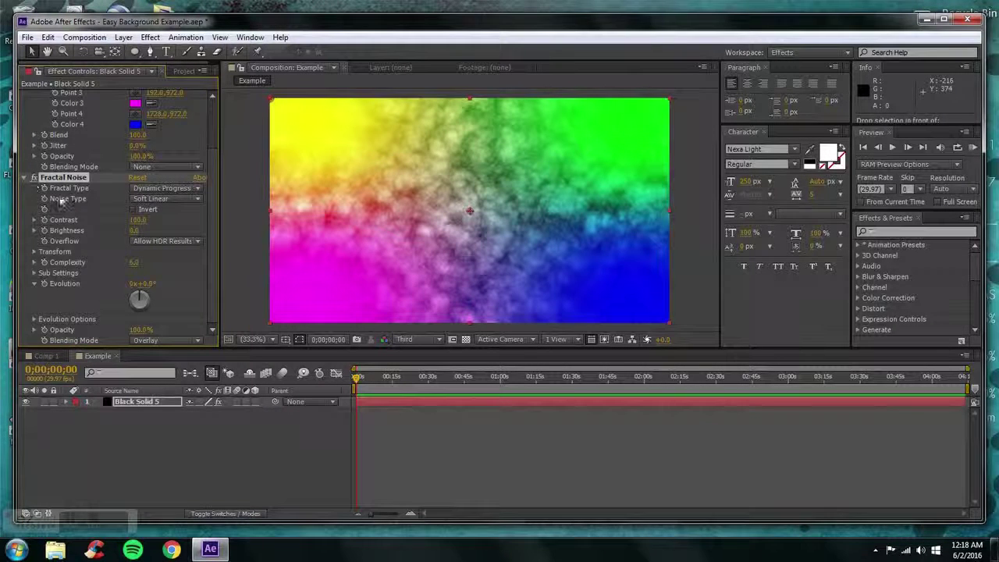
pyautogui.click(146, 201)
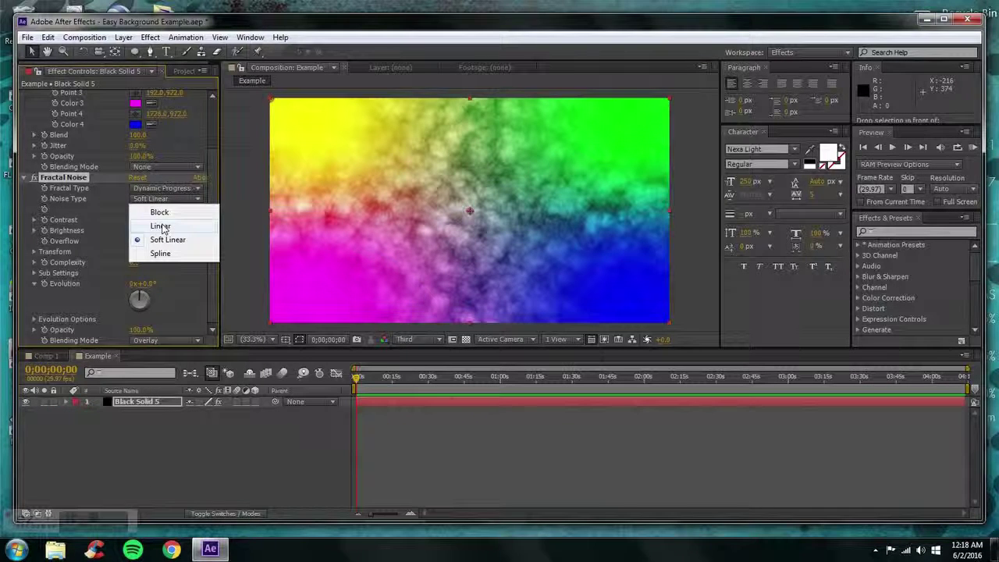
pyautogui.click(160, 227)
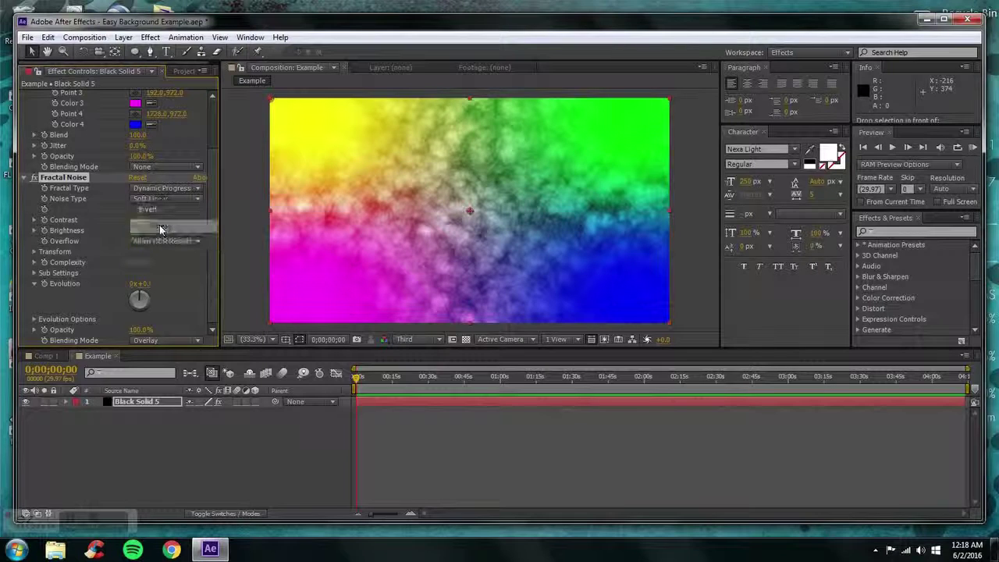
pyautogui.click(164, 201)
pyautogui.click(168, 211)
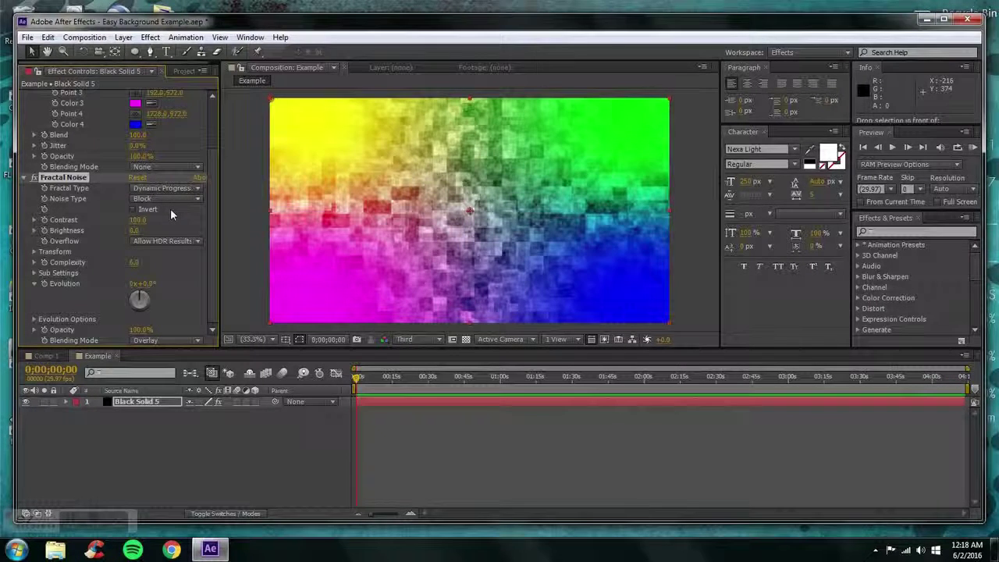
pyautogui.scroll(3, 132, 134)
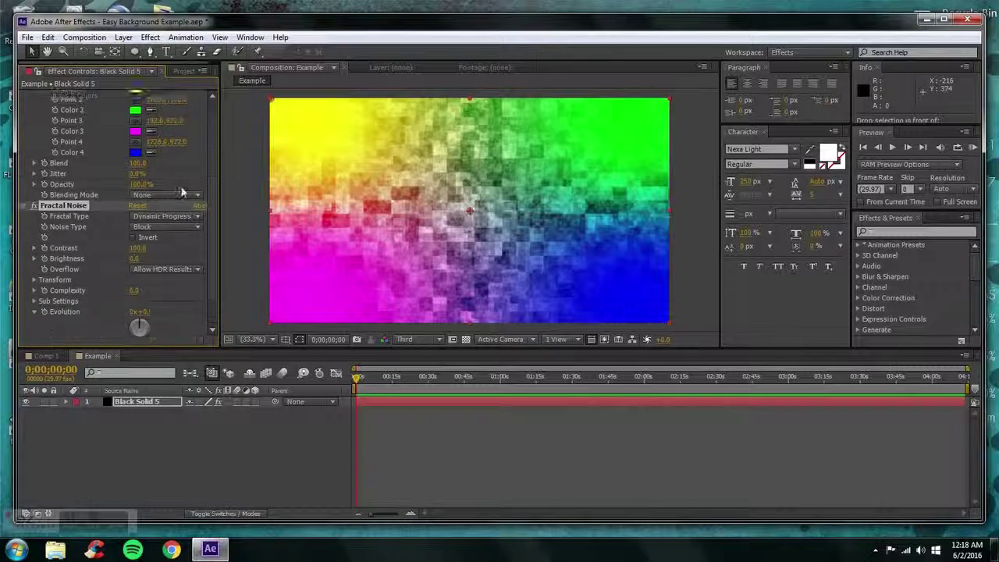
# - Recolour the gradient: Color 1 deep teal, Color 4 very dark teal, Color 3 grey
pyautogui.click(135, 128)
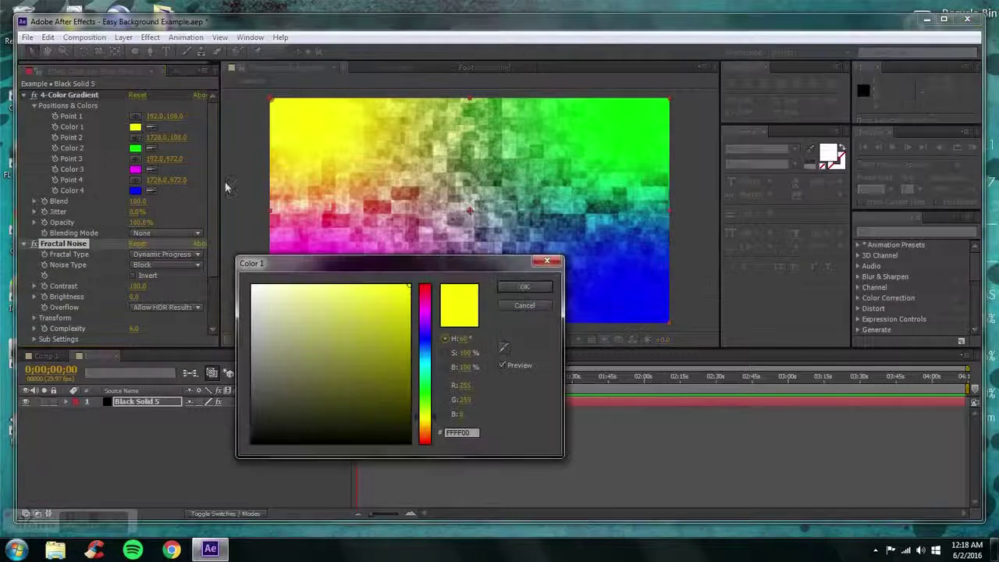
pyautogui.moveTo(428, 359); pyautogui.dragTo(427, 373)
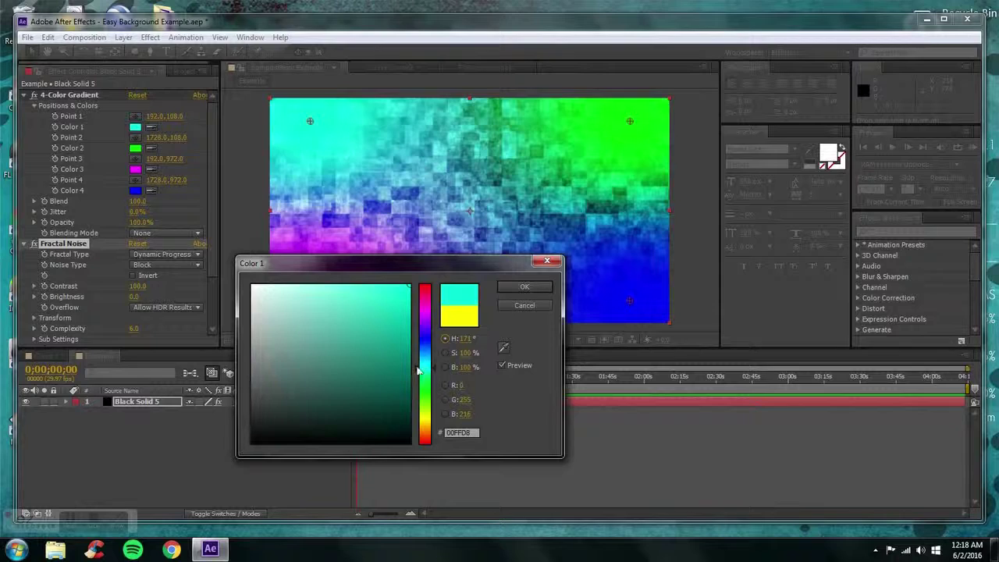
pyautogui.click(407, 349)
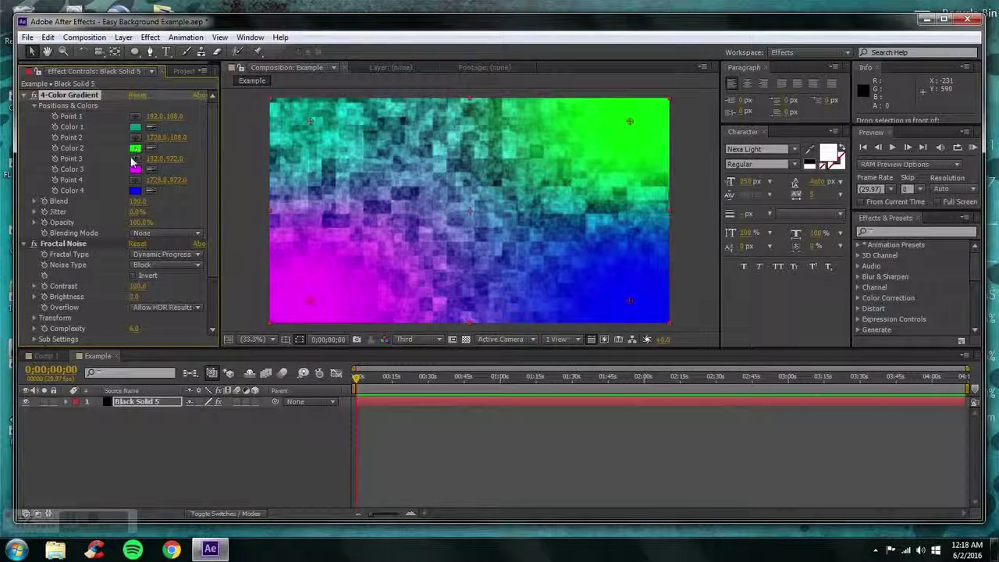
pyautogui.click(136, 189)
pyautogui.moveTo(258, 406); pyautogui.dragTo(196, 419)
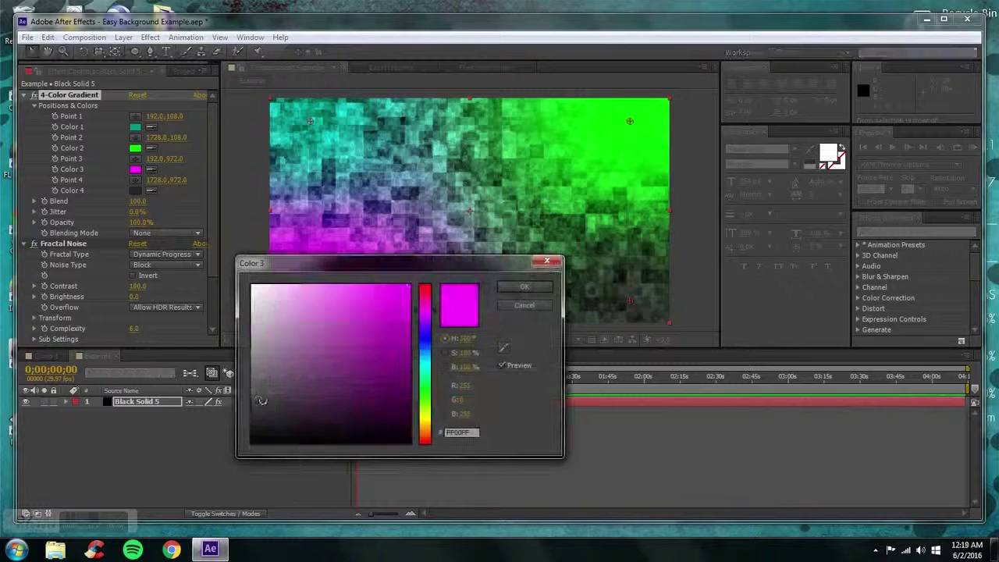
pyautogui.moveTo(262, 402); pyautogui.dragTo(231, 391)
pyautogui.click(510, 285)
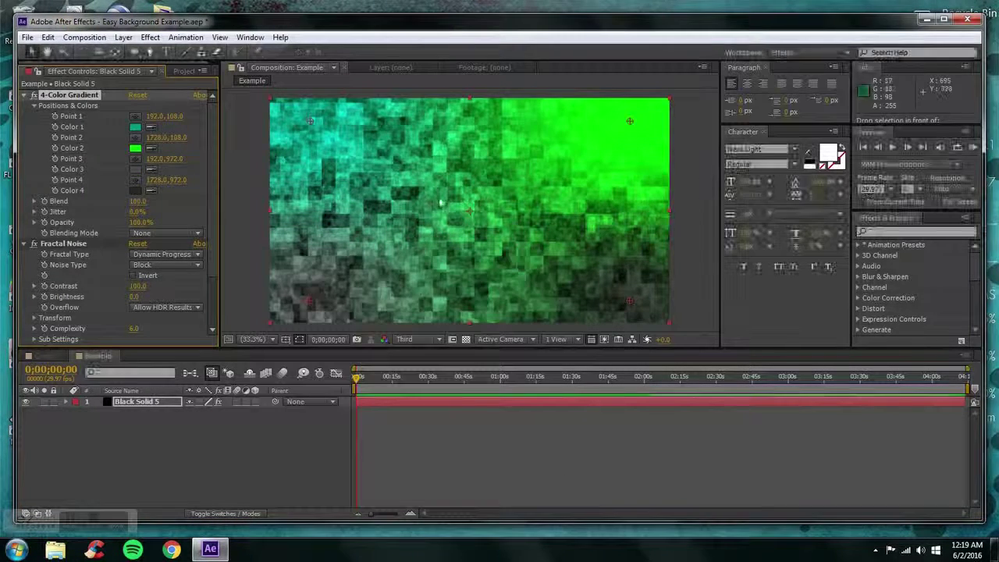
pyautogui.press(',')
pyautogui.press(',')
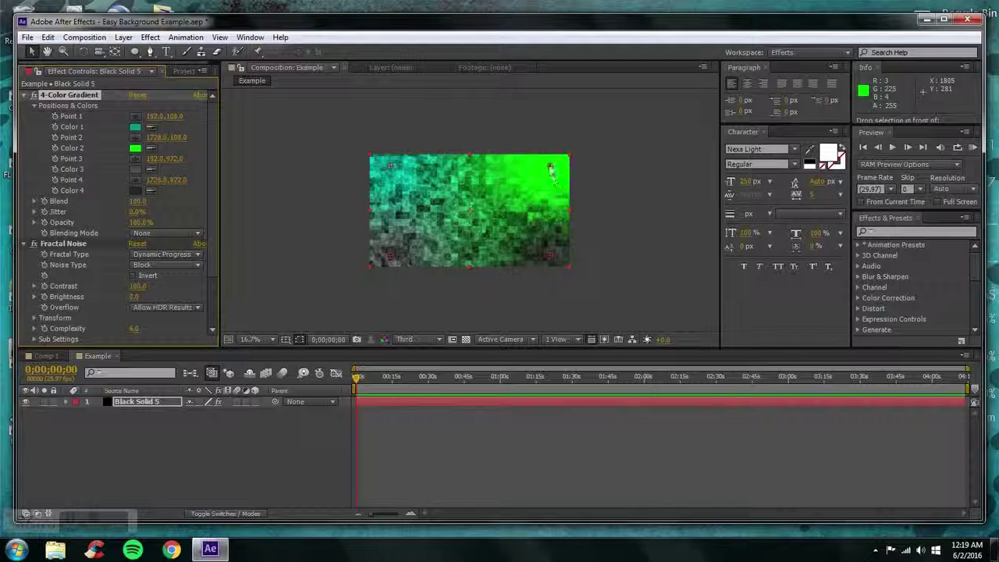
# - Drag gradient Points 2, 3 and 4 out beyond the frame edges
pyautogui.moveTo(550, 165); pyautogui.dragTo(556, 89)
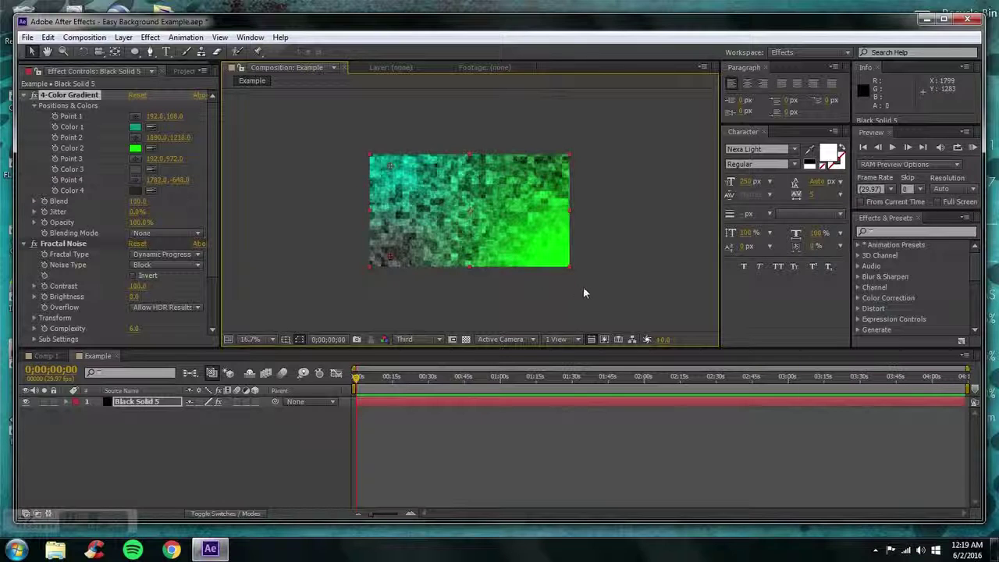
pyautogui.moveTo(583, 293); pyautogui.dragTo(614, 297)
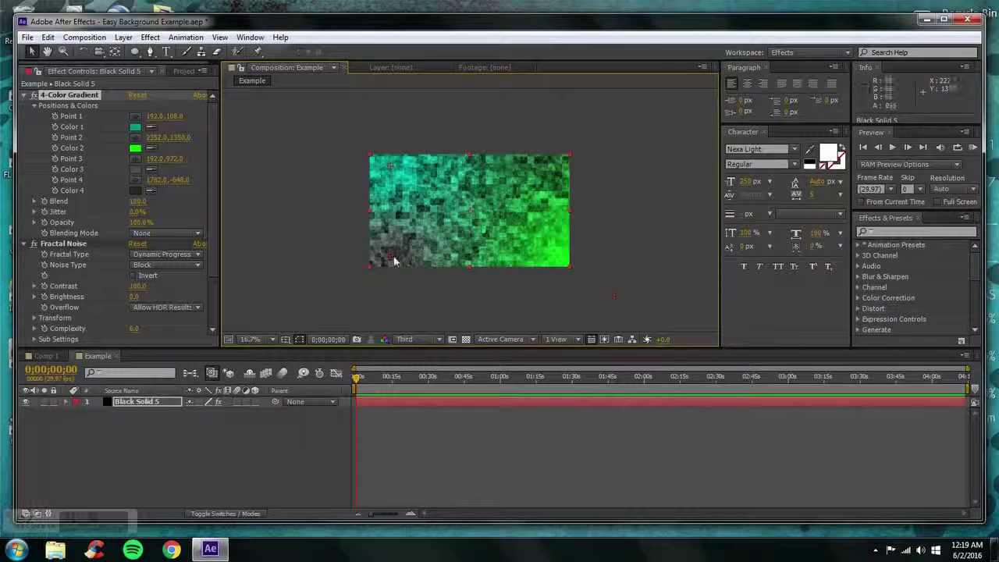
pyautogui.moveTo(394, 262); pyautogui.dragTo(364, 309)
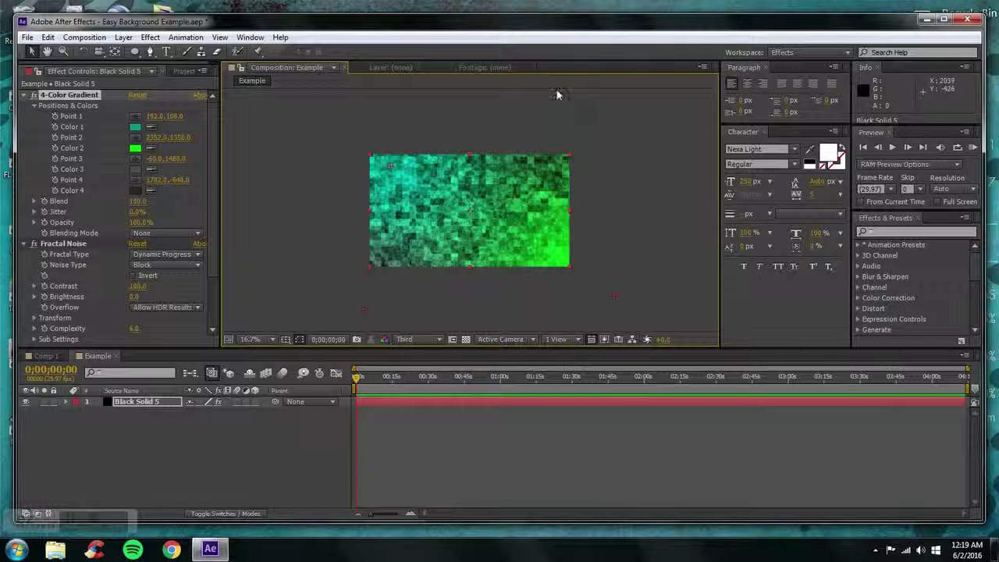
pyautogui.moveTo(565, 97); pyautogui.dragTo(596, 78)
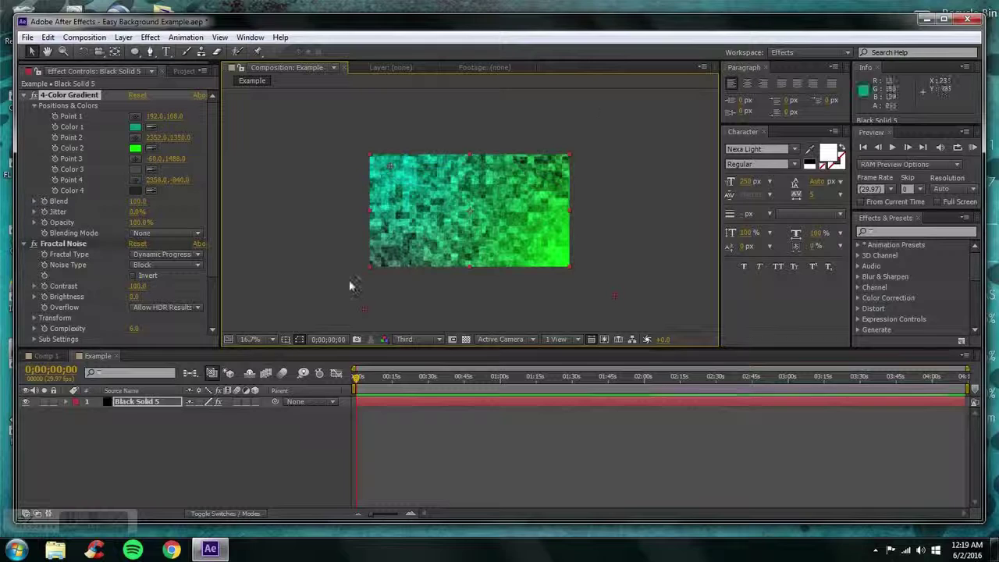
# - Refine the points: Point 3 near lower-left, Point 1 past top-left, Point 2 near lower-right
pyautogui.click(251, 340)
pyautogui.click(265, 128)
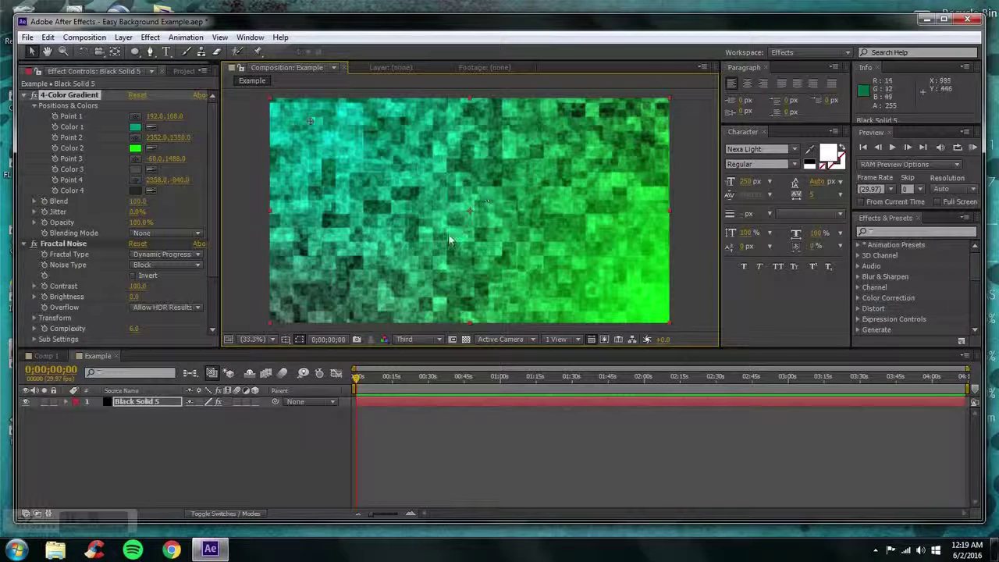
pyautogui.press(',')
pyautogui.press(',')
pyautogui.press(',')
pyautogui.press(',')
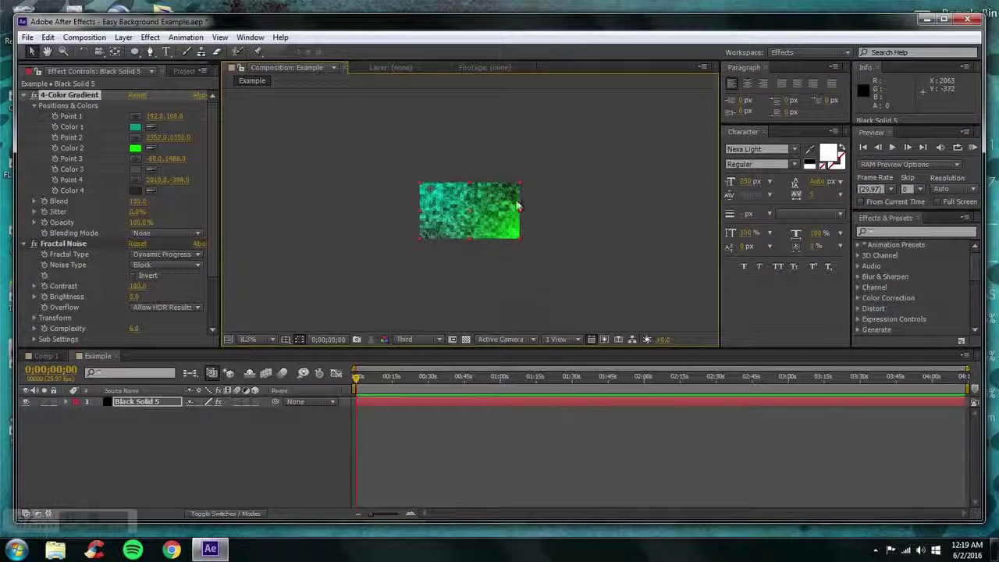
pyautogui.press('.')
pyautogui.press('.')
pyautogui.press('.')
pyautogui.press('.')
pyautogui.press(',')
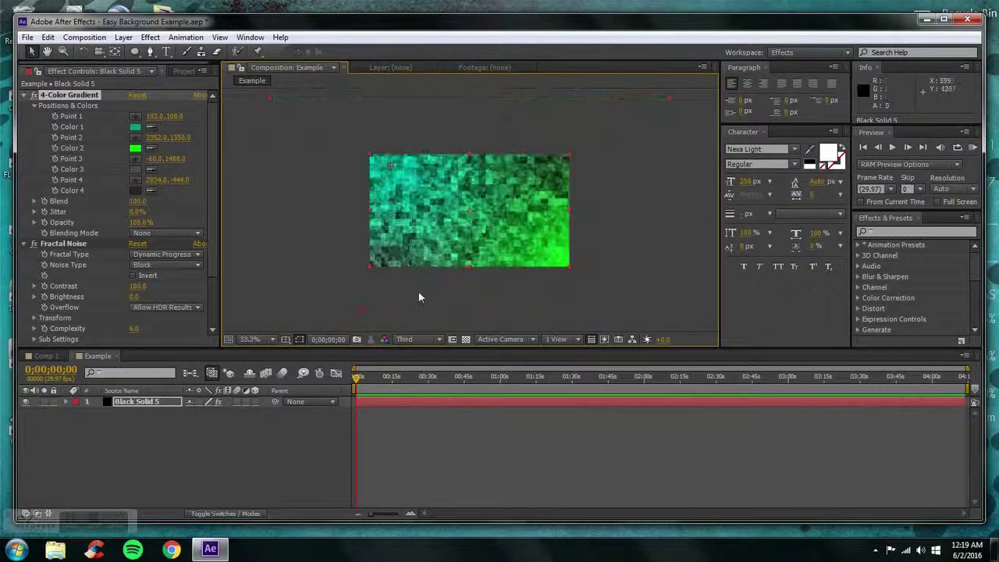
pyautogui.moveTo(362, 310); pyautogui.dragTo(387, 292)
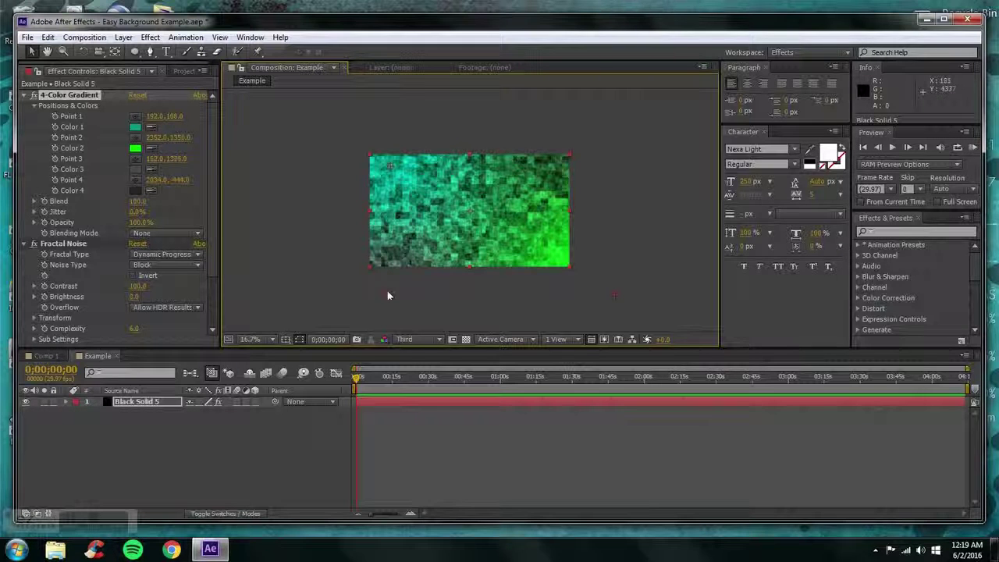
pyautogui.moveTo(389, 164)
pyautogui.mouseDown()
pyautogui.moveTo(348, 127)
pyautogui.moveTo(385, 148)
pyautogui.moveTo(395, 181)
pyautogui.moveTo(388, 153)
pyautogui.mouseUp()
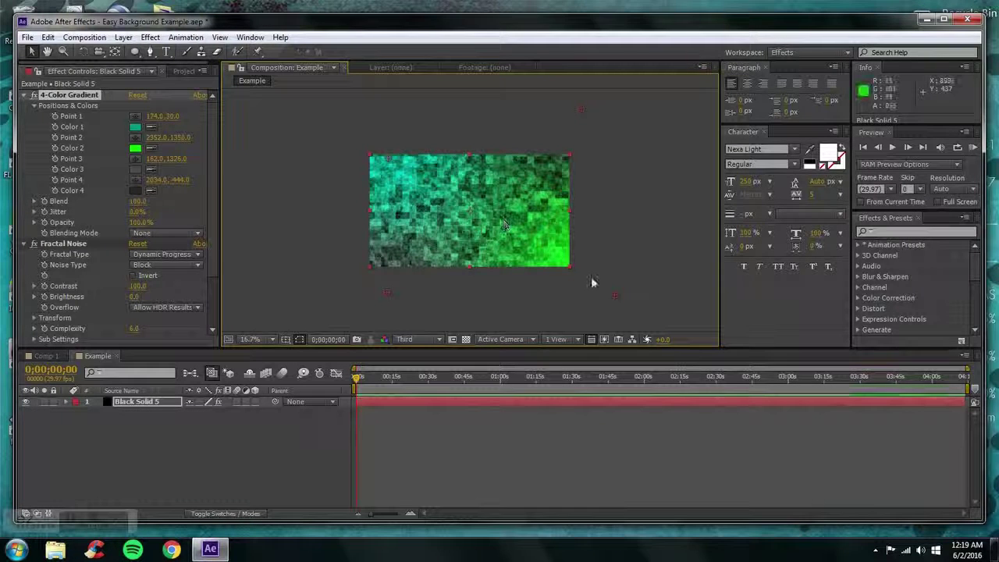
pyautogui.moveTo(614, 295); pyautogui.dragTo(645, 305)
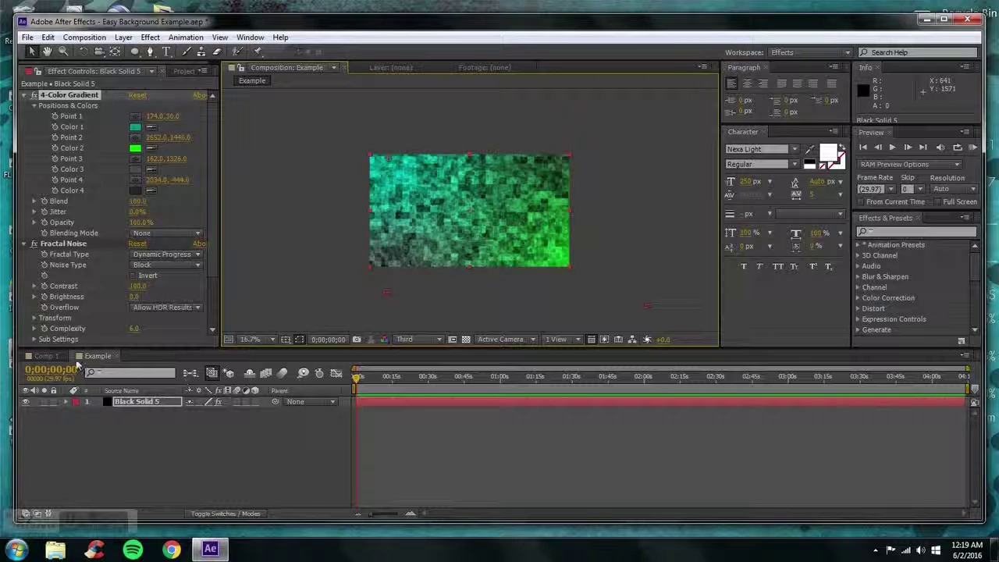
# - Change the gradient's Color 1 to the brighter cyan 11C8D3
pyautogui.click(45, 356)
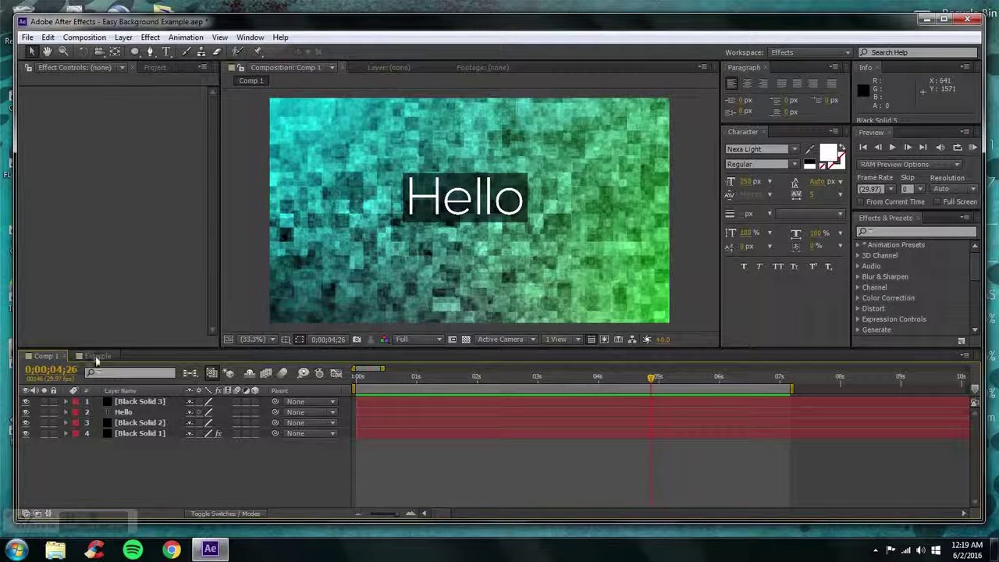
pyautogui.click(95, 356)
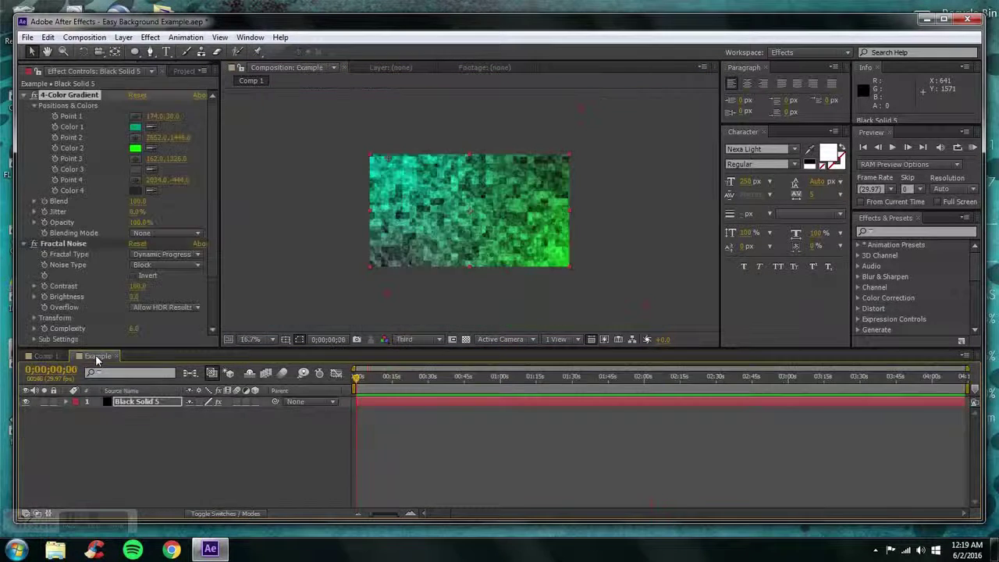
pyautogui.click(136, 127)
pyautogui.moveTo(407, 309)
pyautogui.mouseDown()
pyautogui.moveTo(404, 297)
pyautogui.moveTo(415, 367)
pyautogui.moveTo(425, 367)
pyautogui.mouseUp()
pyautogui.click(427, 365)
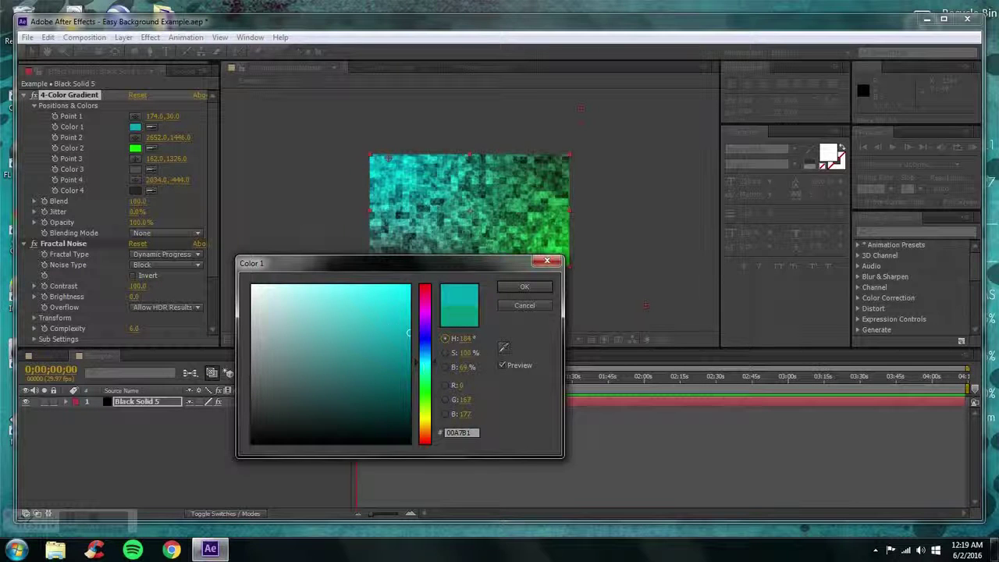
pyautogui.moveTo(408, 333)
pyautogui.mouseDown()
pyautogui.moveTo(401, 298)
pyautogui.moveTo(398, 312)
pyautogui.mouseUp()
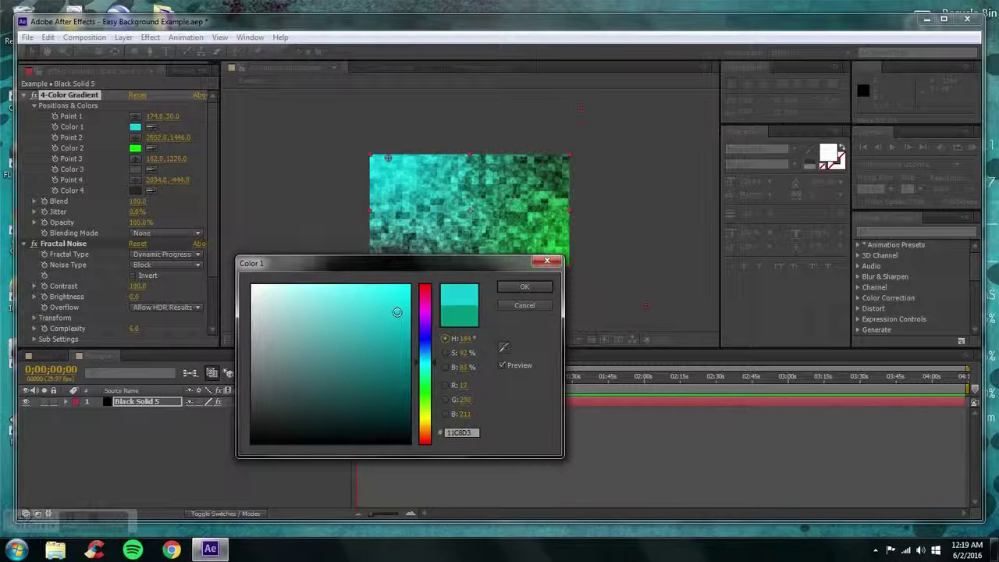
pyautogui.click(525, 287)
# - Set the viewer to Fit up to 100% at Full resolution and compare against Comp 1
pyautogui.click(274, 339)
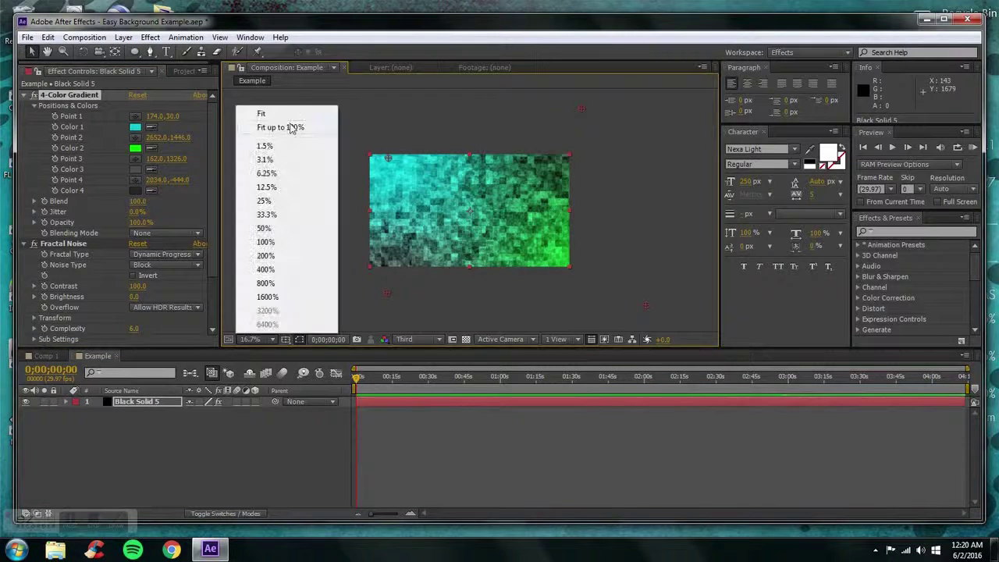
pyautogui.click(291, 127)
pyautogui.click(420, 339)
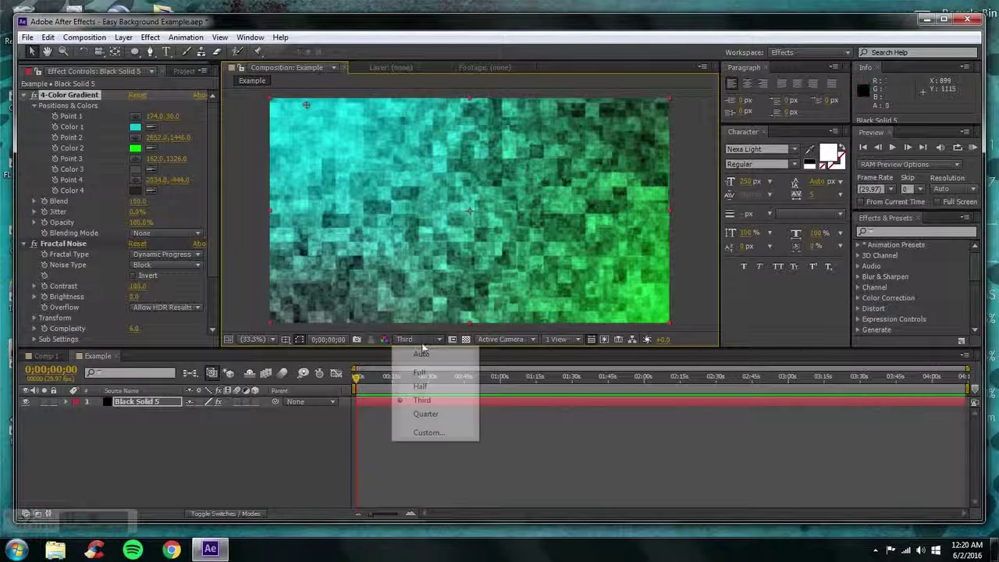
pyautogui.click(426, 373)
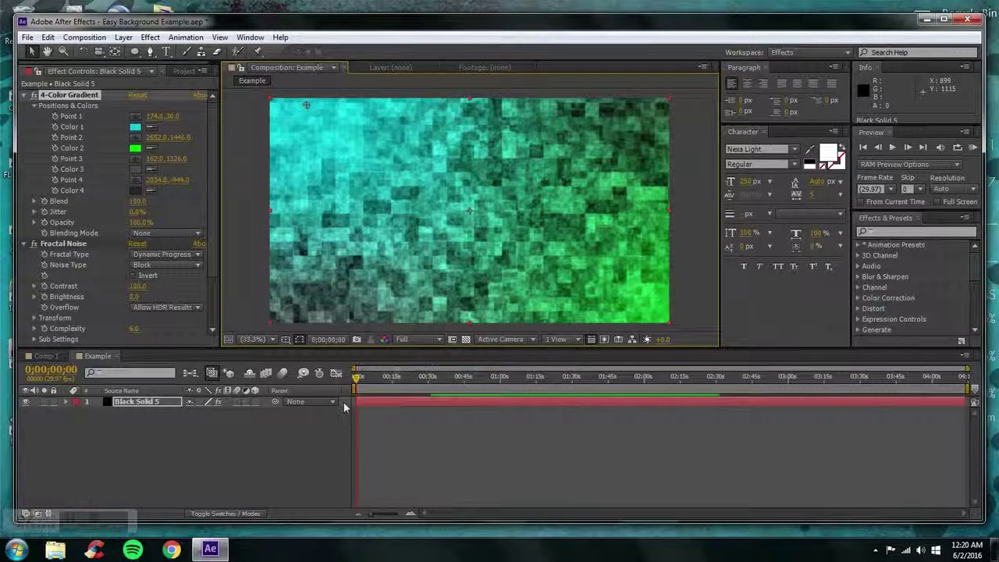
pyautogui.click(216, 466)
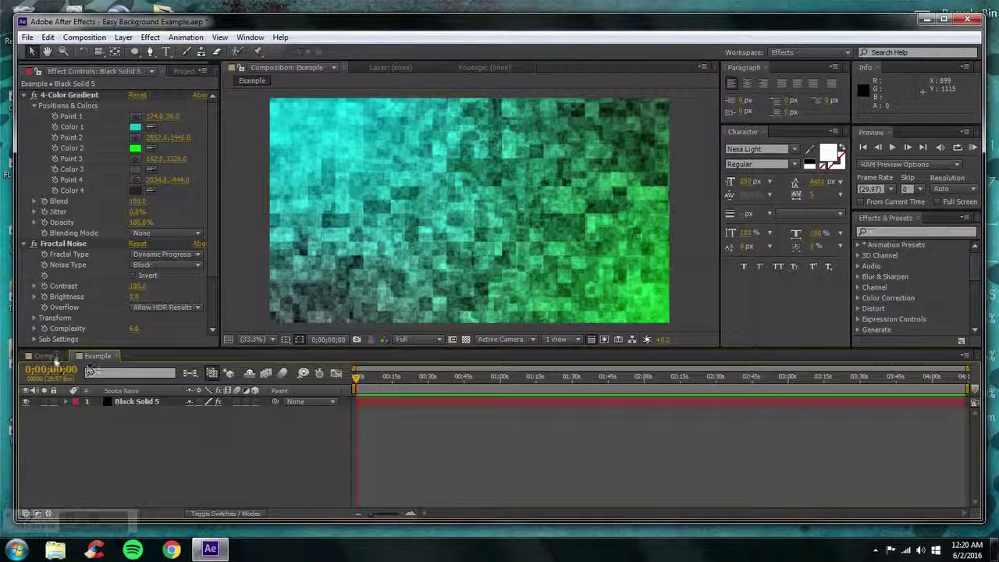
pyautogui.click(46, 356)
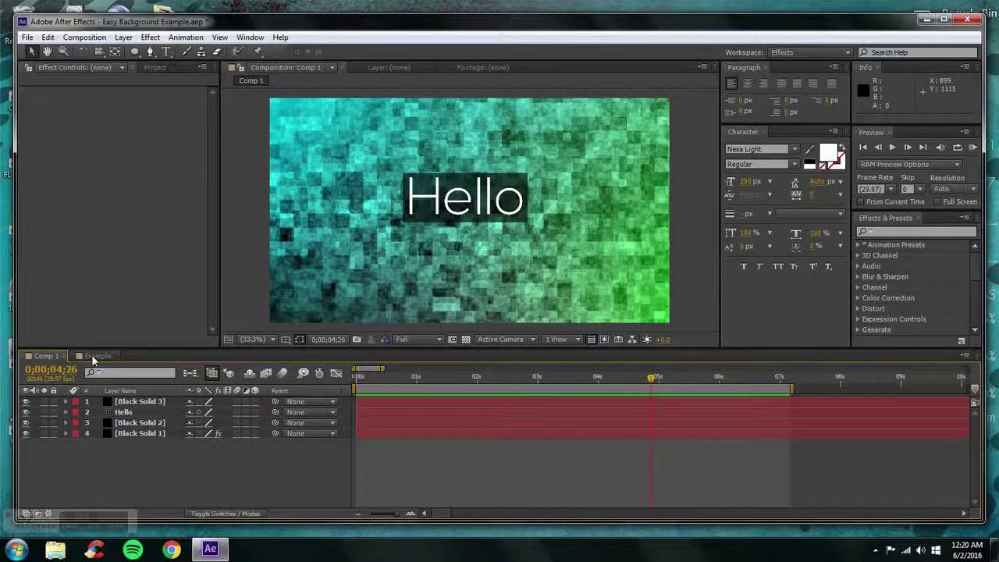
pyautogui.click(93, 355)
pyautogui.click(141, 402)
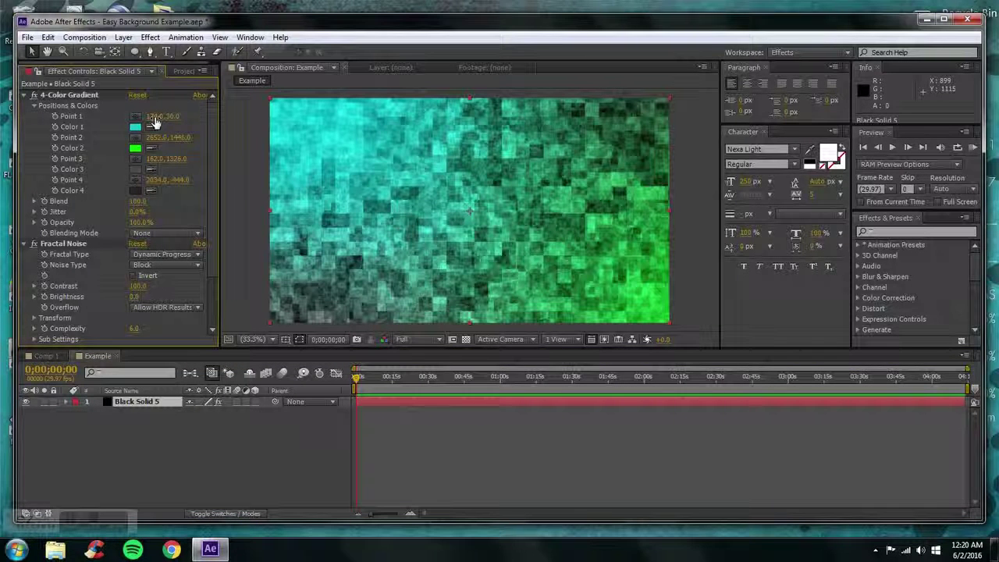
# - Set gradient Point 1's X to 174 and move the current time to 0;00;02;00
pyautogui.moveTo(154, 122); pyautogui.dragTo(175, 121)
pyautogui.click(55, 118)
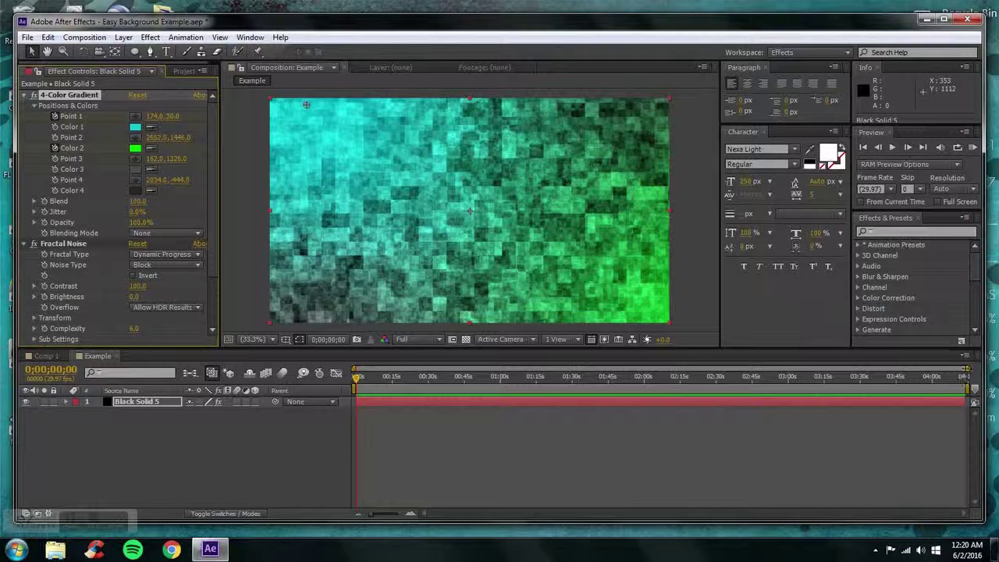
pyautogui.moveTo(967, 368); pyautogui.dragTo(390, 368)
pyautogui.click(444, 379)
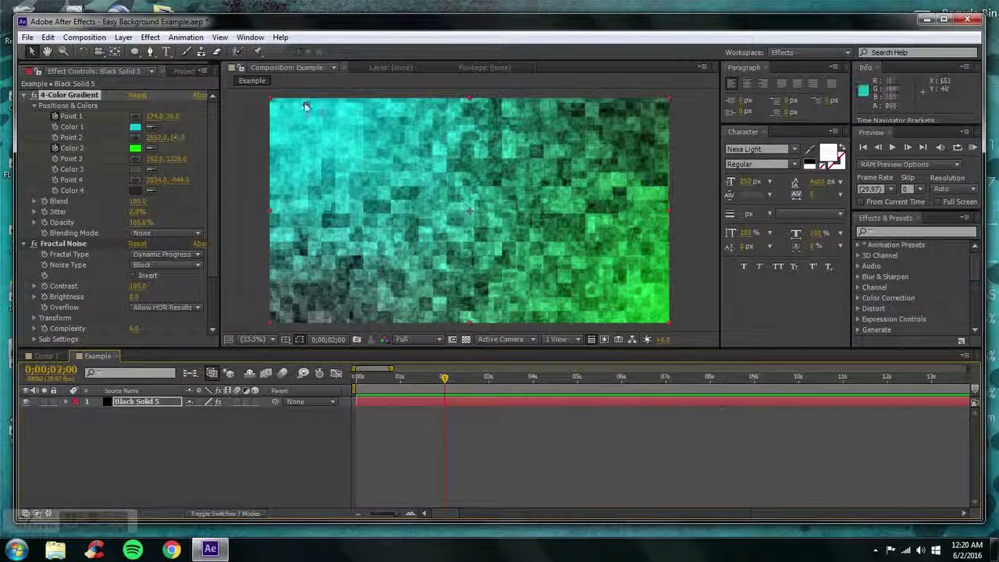
# - Drag Point 1 to the lower-left edge (-105,1104) and Point 2 to the top-right corner (2358,-102), then preview
pyautogui.moveTo(306, 108); pyautogui.dragTo(248, 329)
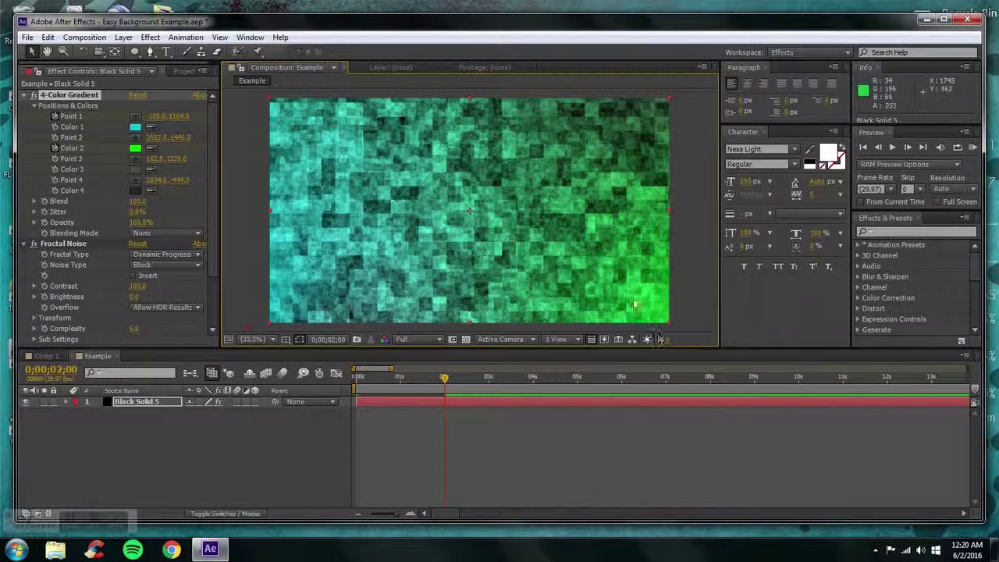
pyautogui.press(',')
pyautogui.moveTo(645, 309); pyautogui.dragTo(616, 143)
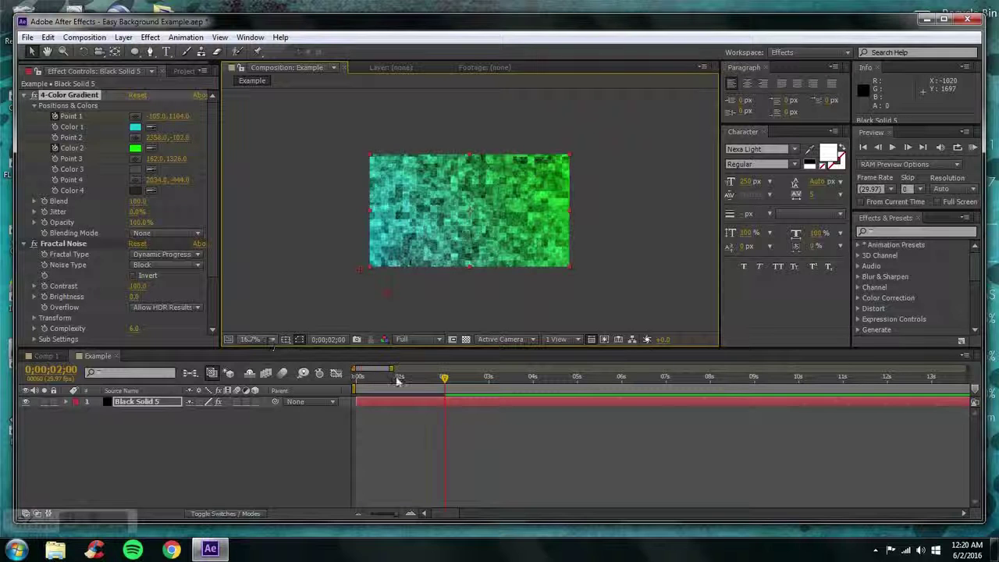
pyautogui.click(972, 148)
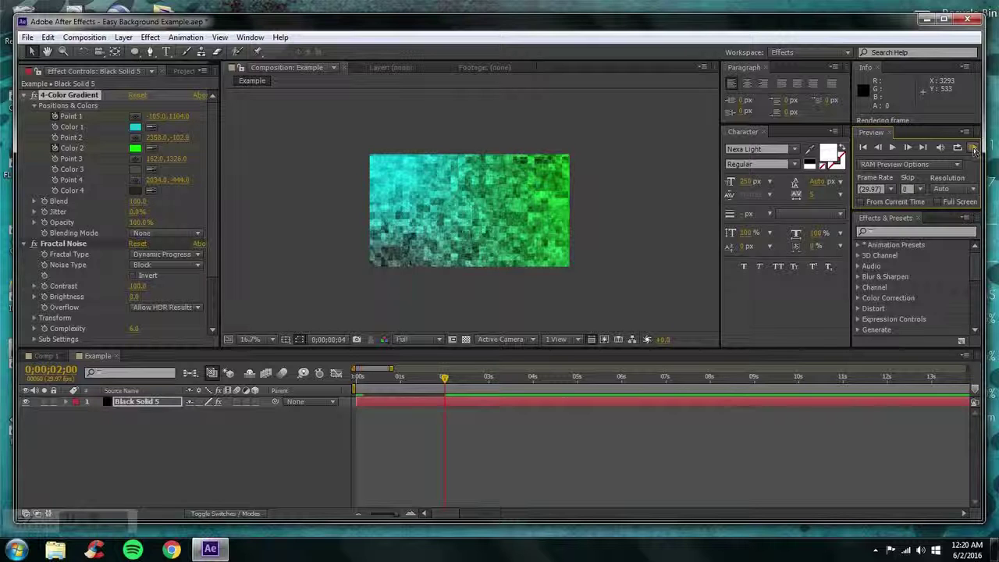
# - Preview the gradient animation at Third resolution, then stop playback
pyautogui.click(428, 341)
pyautogui.click(449, 400)
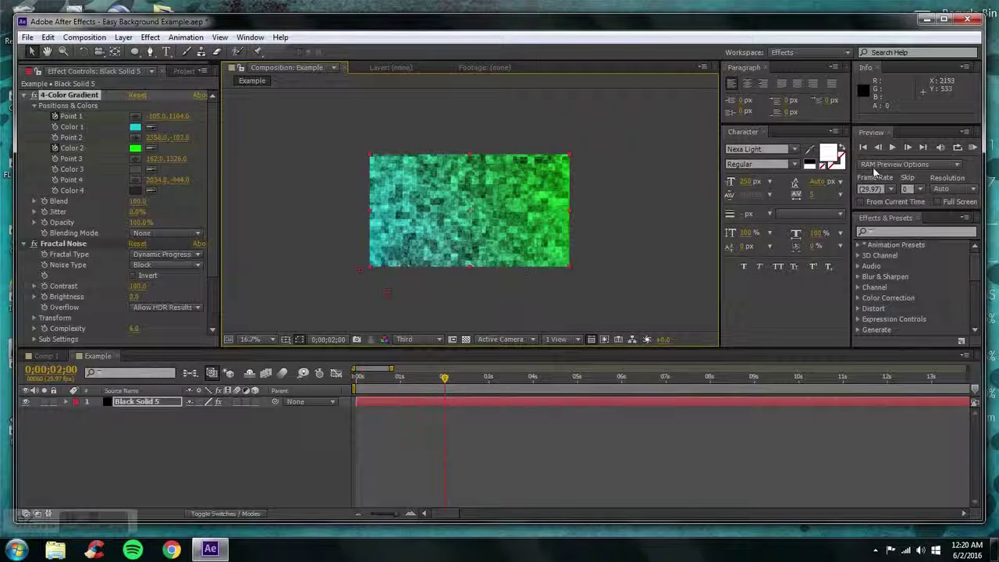
pyautogui.click(973, 148)
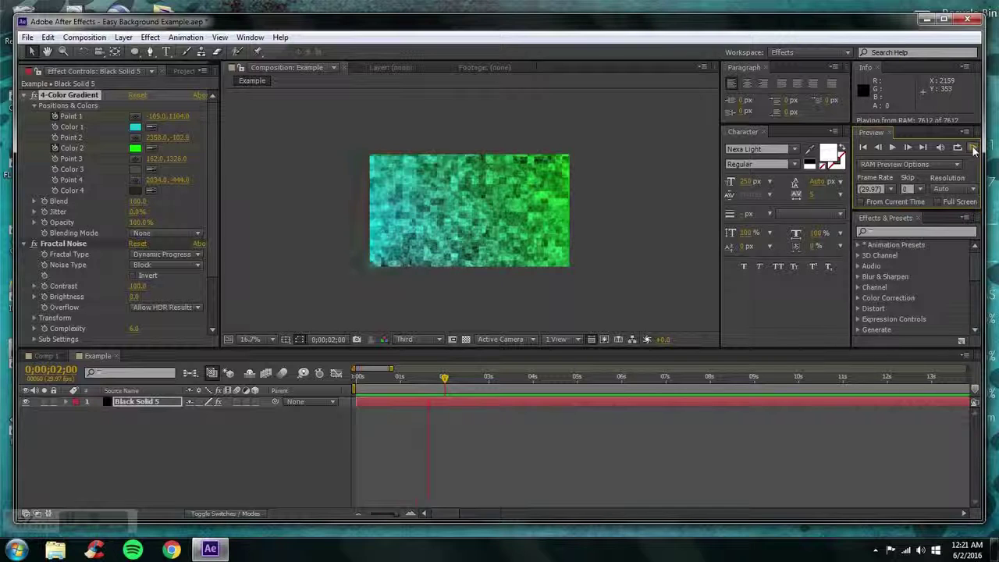
pyautogui.click(972, 148)
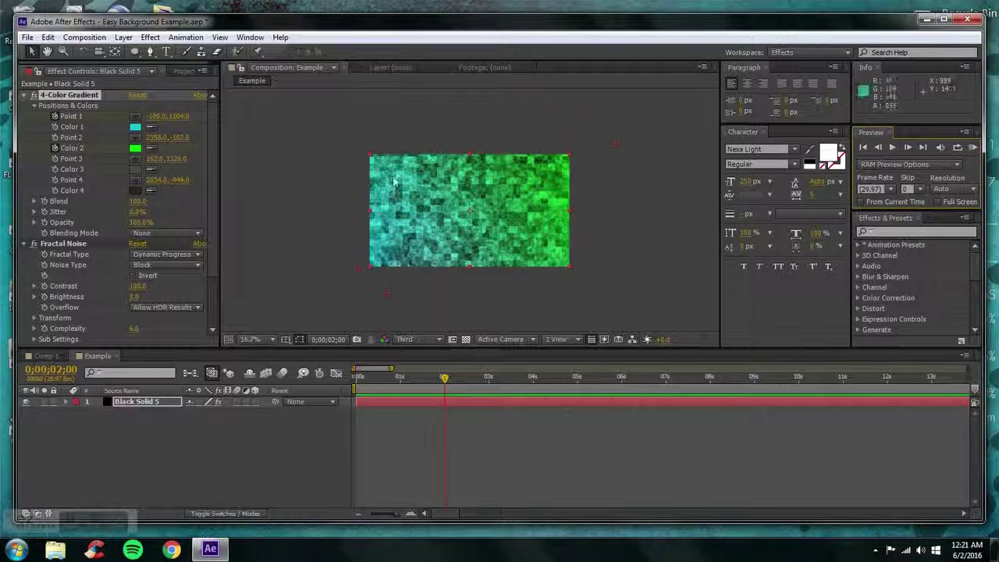
# - Fit the composition view up to 100% and collapse the 4-Color Gradient settings
pyautogui.click(272, 338)
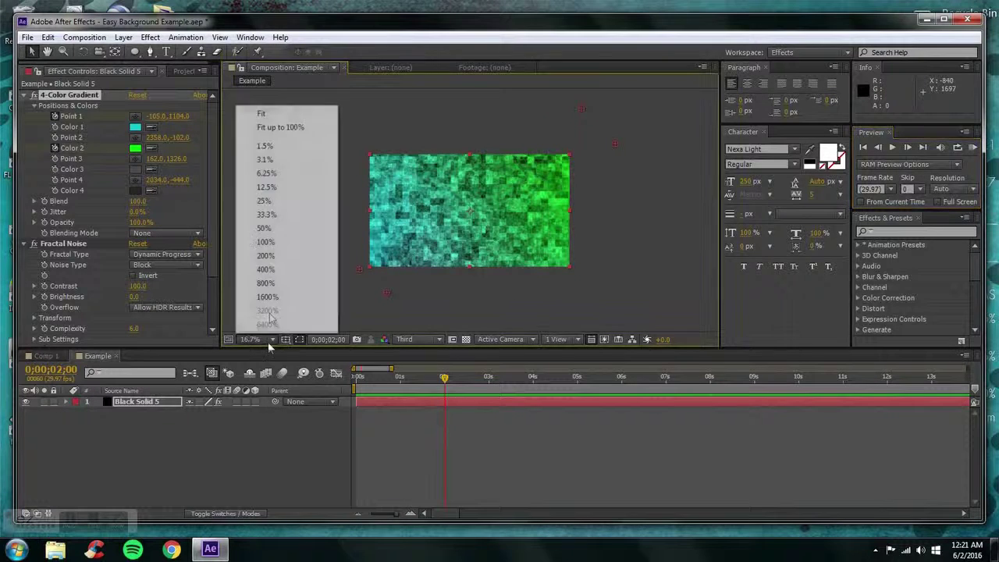
pyautogui.click(275, 130)
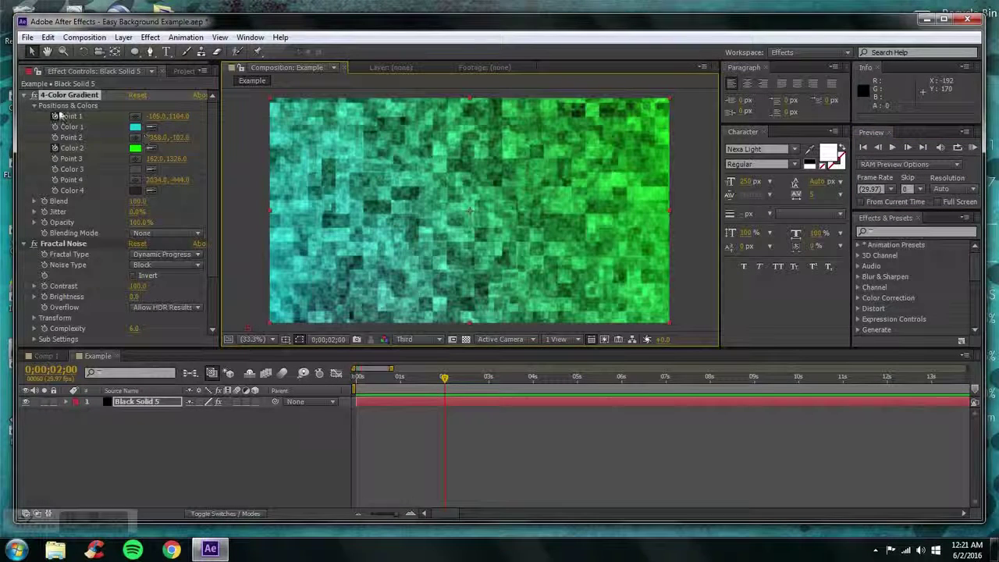
pyautogui.click(24, 95)
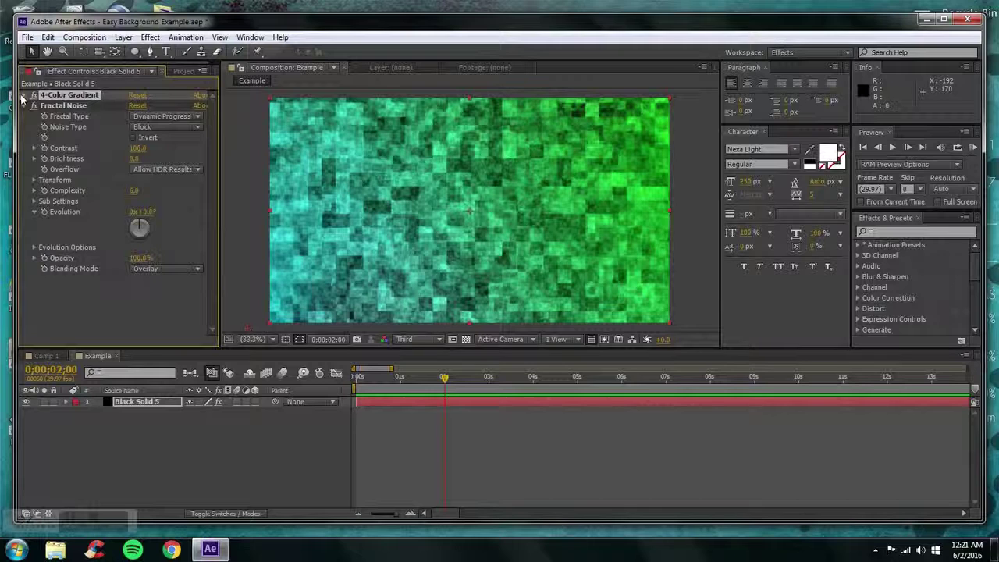
pyautogui.click(25, 96)
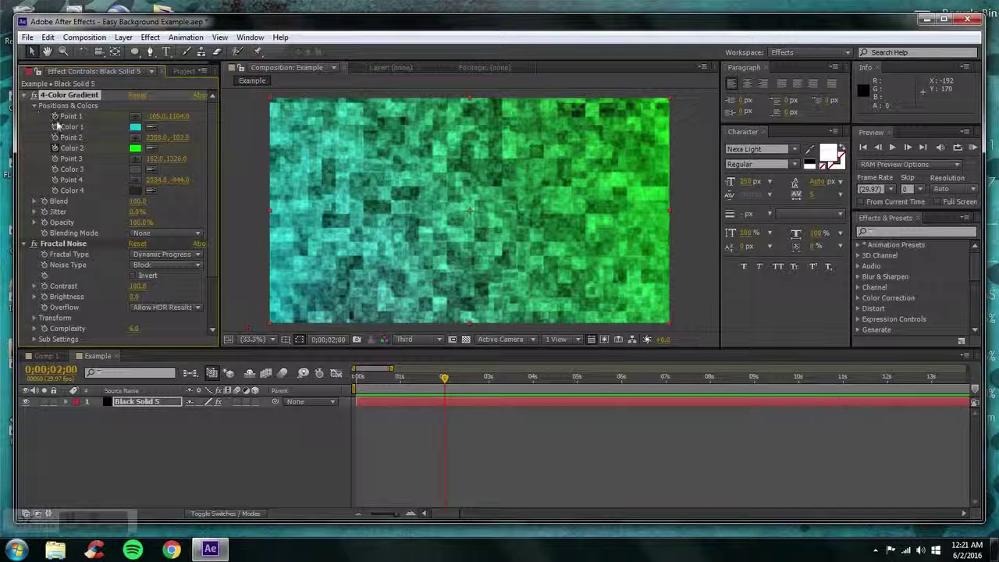
pyautogui.click(24, 95)
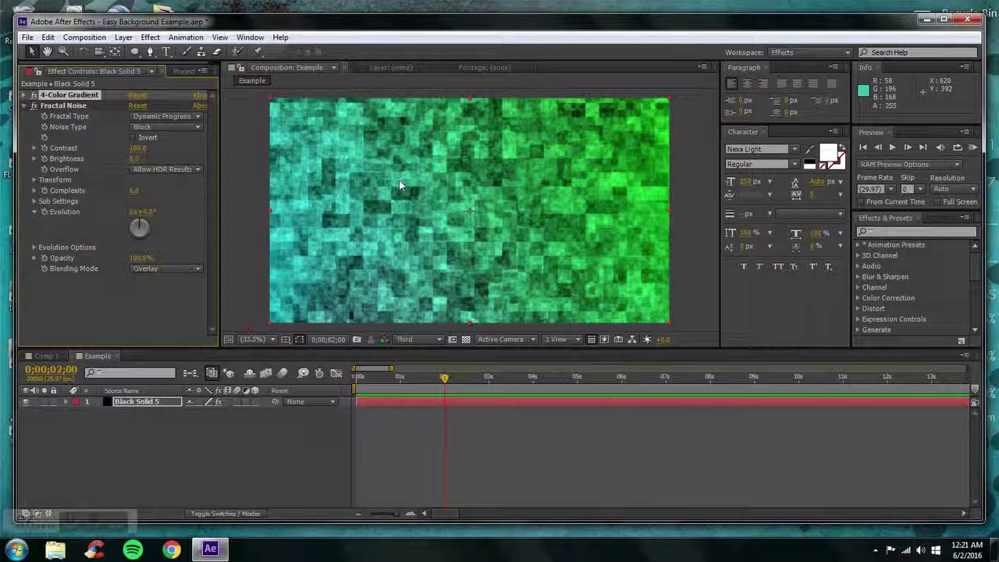
# - Keyframe Fractal Noise Evolution from 0 at the start to 12x+0.6° at 10 seconds, then preview it
pyautogui.click(284, 476)
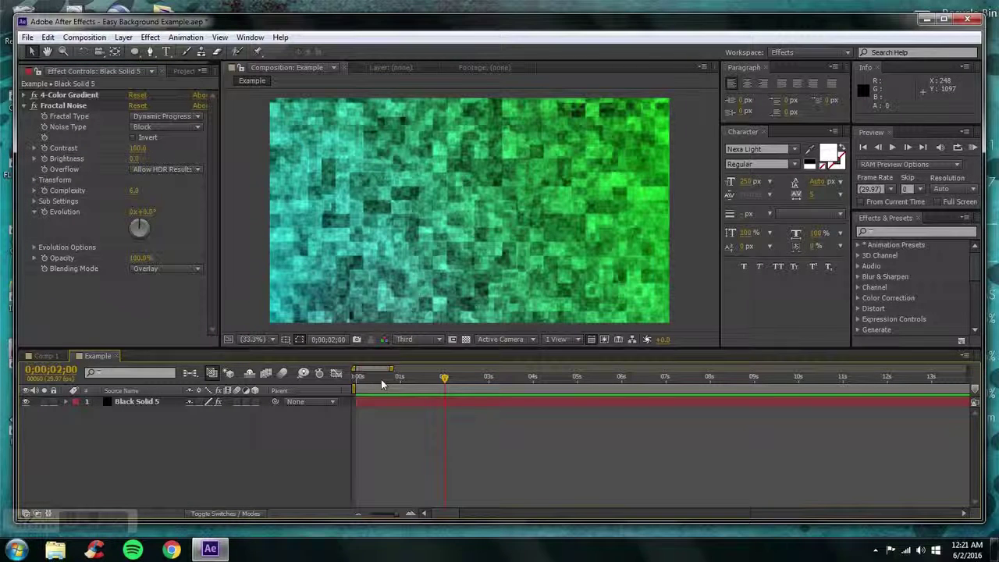
pyautogui.press('Home')
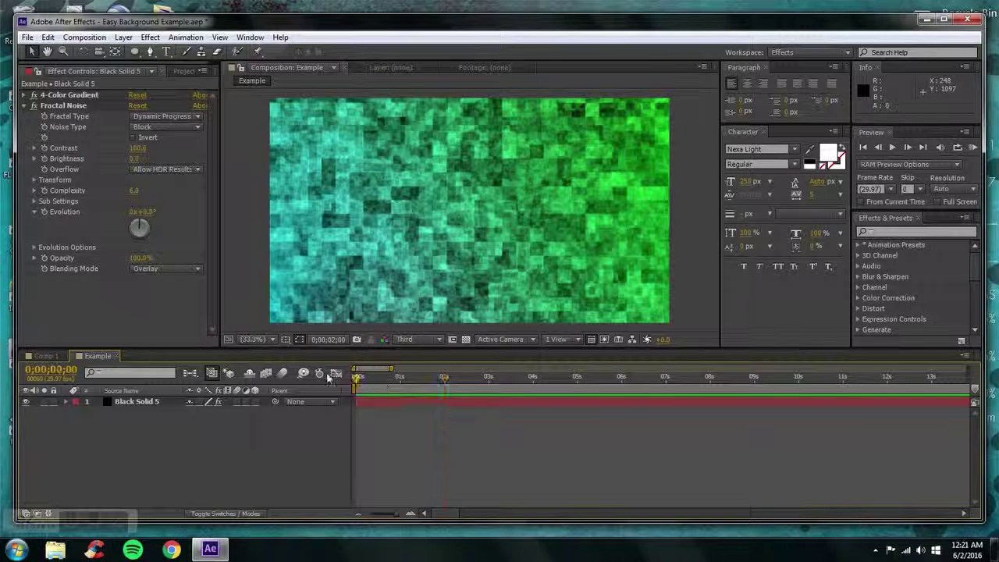
pyautogui.click(44, 212)
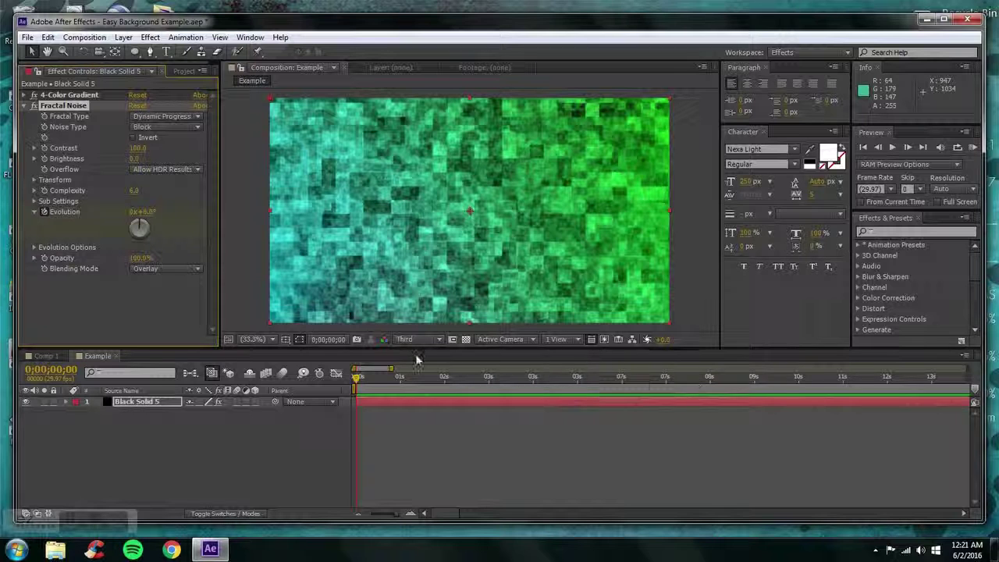
pyautogui.click(799, 378)
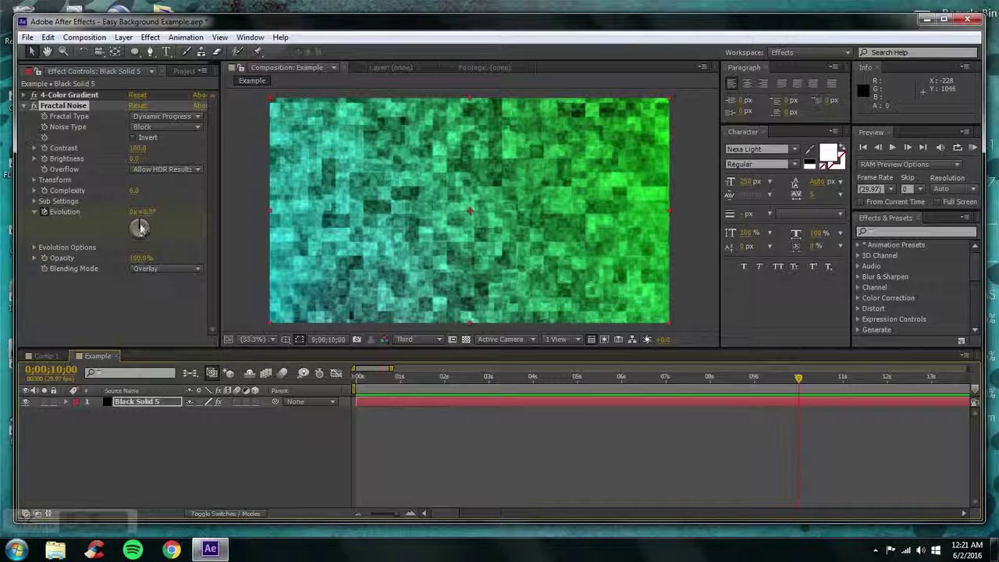
pyautogui.moveTo(138, 227); pyautogui.dragTo(179, 189)
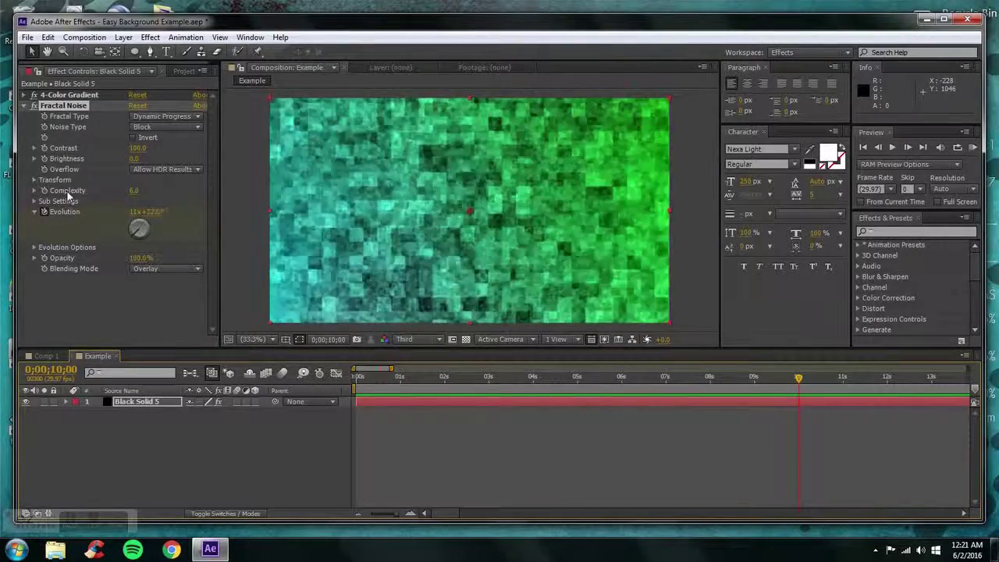
pyautogui.moveTo(139, 156); pyautogui.dragTo(141, 157)
pyautogui.click(973, 148)
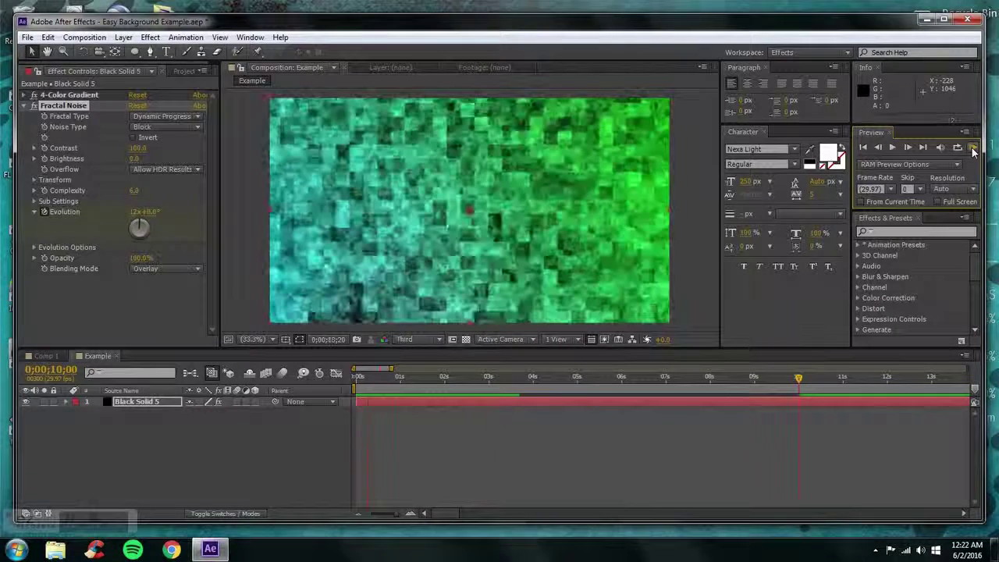
# - Reduce the 10-second Evolution keyframe to about 8 revolutions and preview the result
pyautogui.click(243, 242)
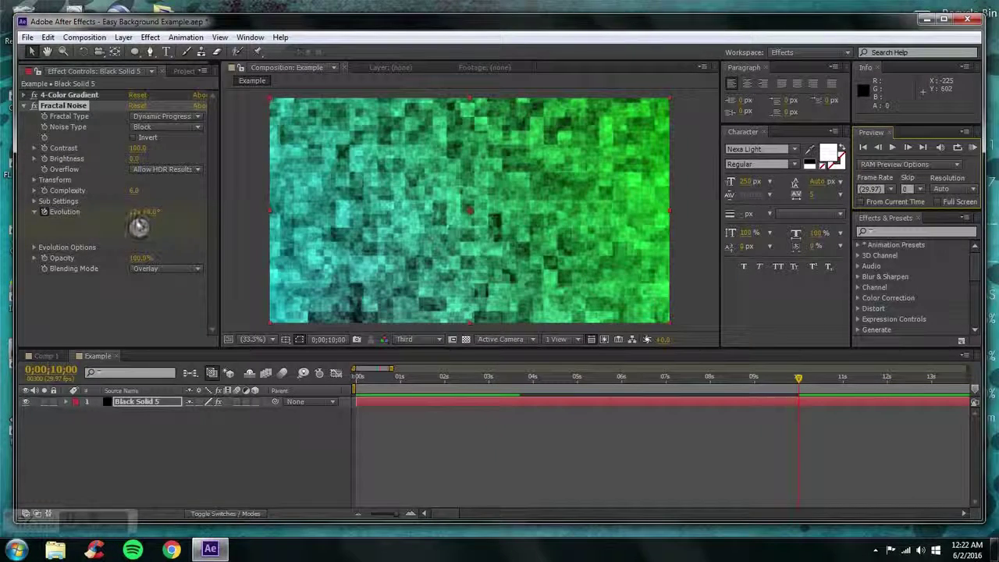
pyautogui.moveTo(139, 226); pyautogui.dragTo(141, 228)
pyautogui.moveTo(217, 238); pyautogui.dragTo(154, 154)
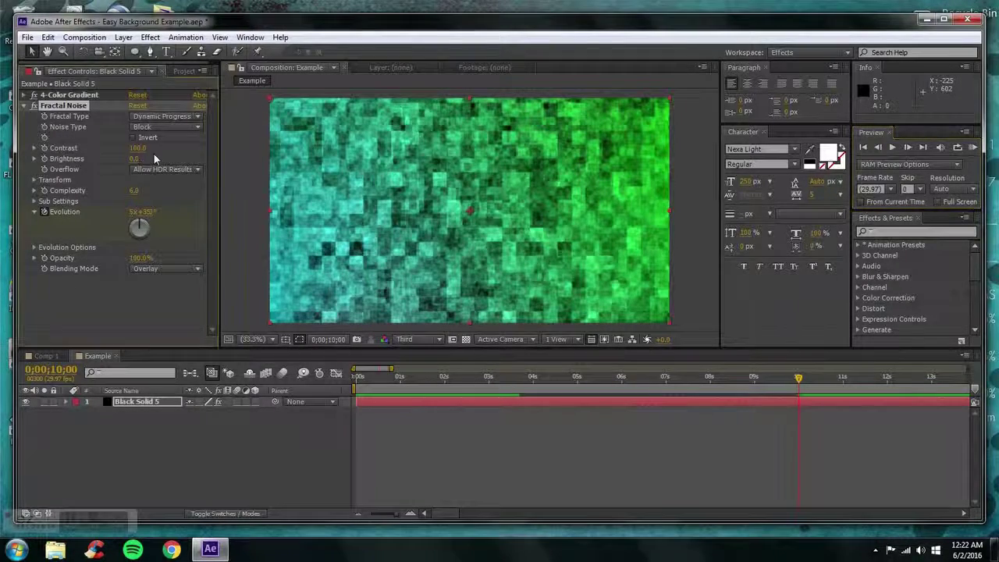
pyautogui.click(973, 148)
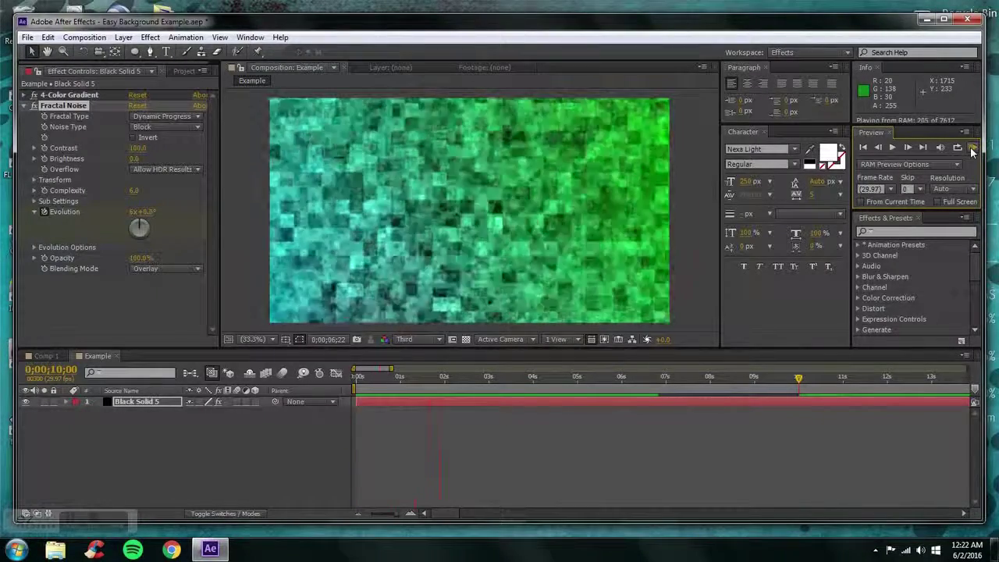
# - Lower the 10-second Evolution value even further and preview the slower animation again
pyautogui.click(310, 332)
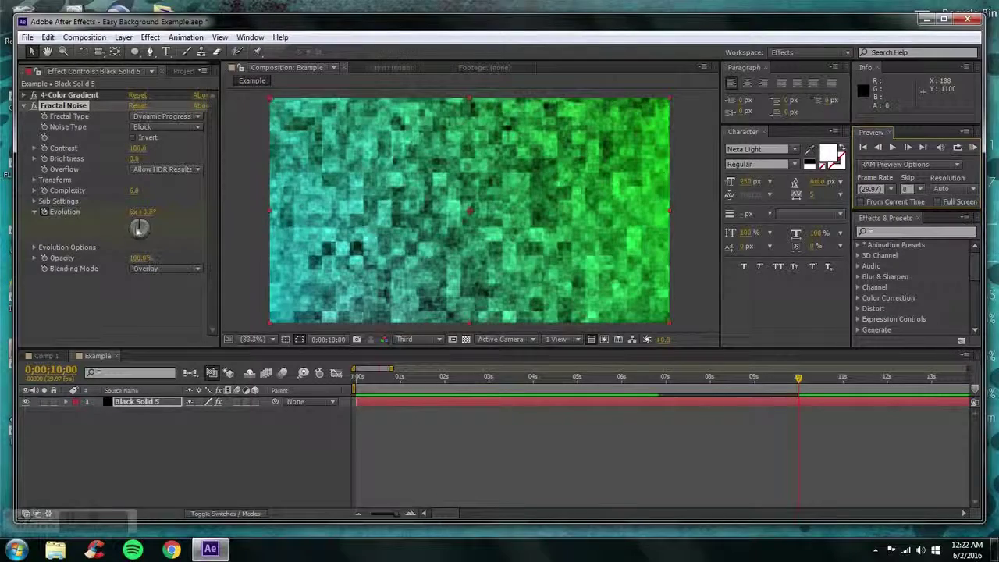
pyautogui.moveTo(139, 227); pyautogui.dragTo(142, 125)
pyautogui.click(972, 146)
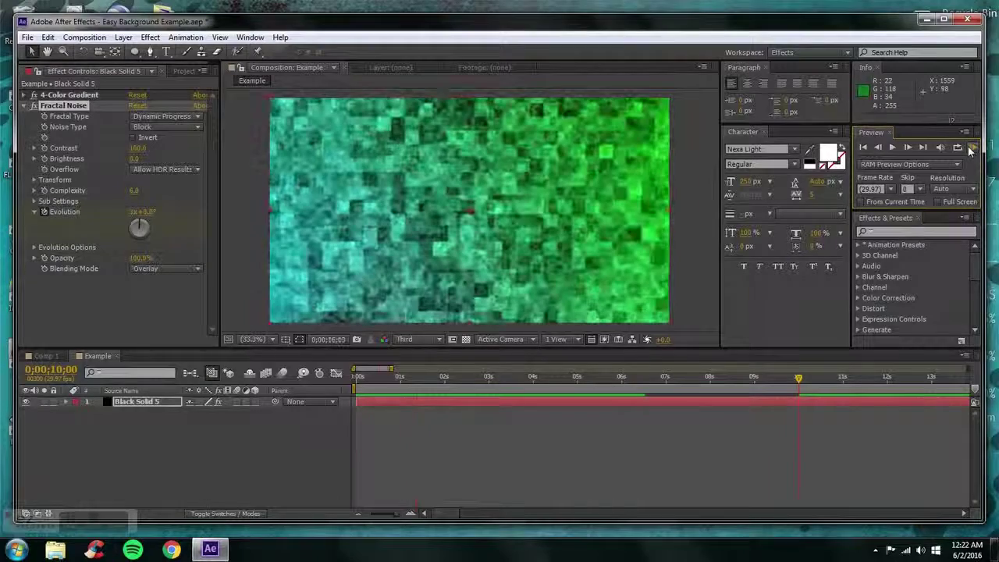
pyautogui.click(199, 463)
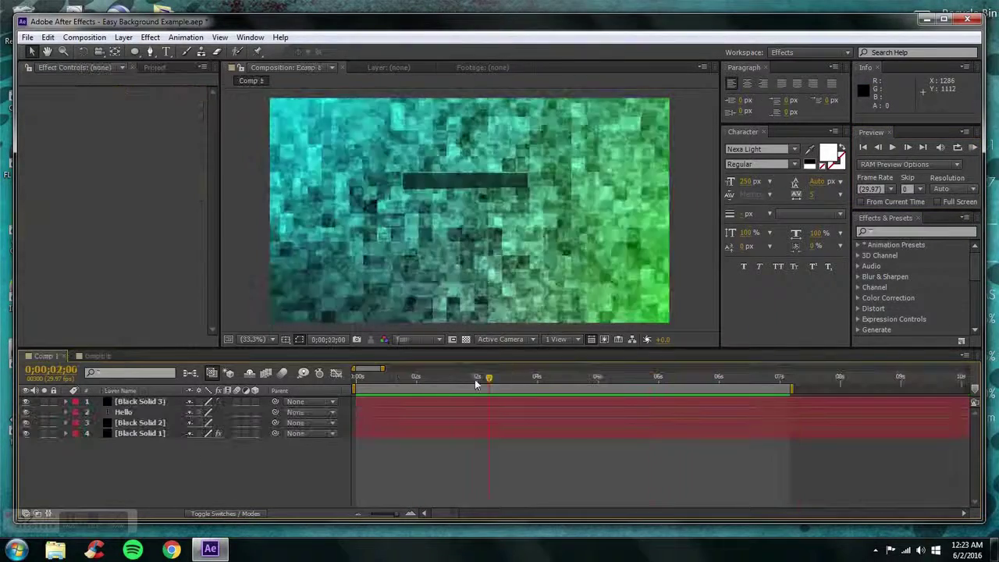
# - Scrub through the finished Comp 1 animation, then switch back to the Example composition
pyautogui.moveTo(475, 379); pyautogui.dragTo(468, 341)
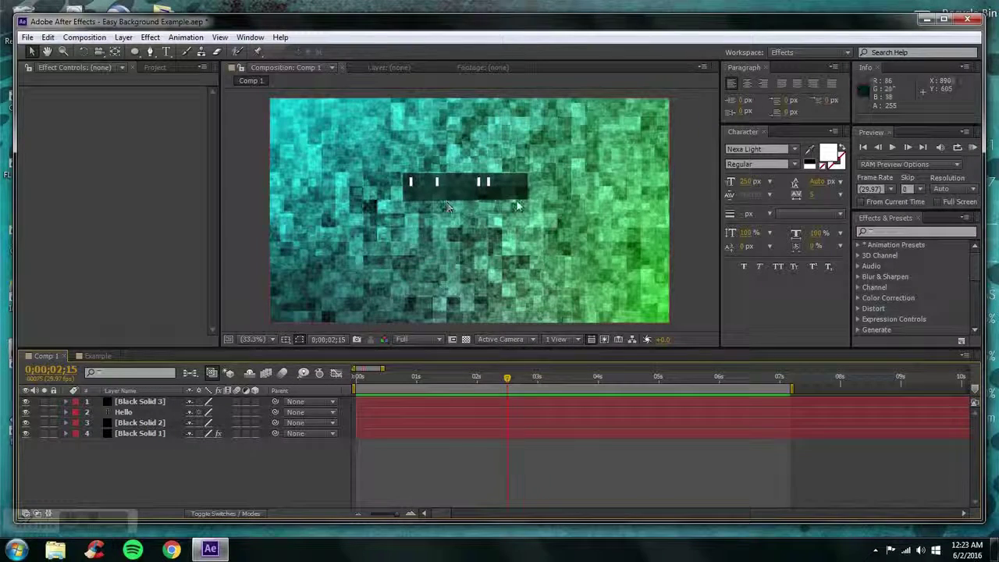
pyautogui.click(98, 356)
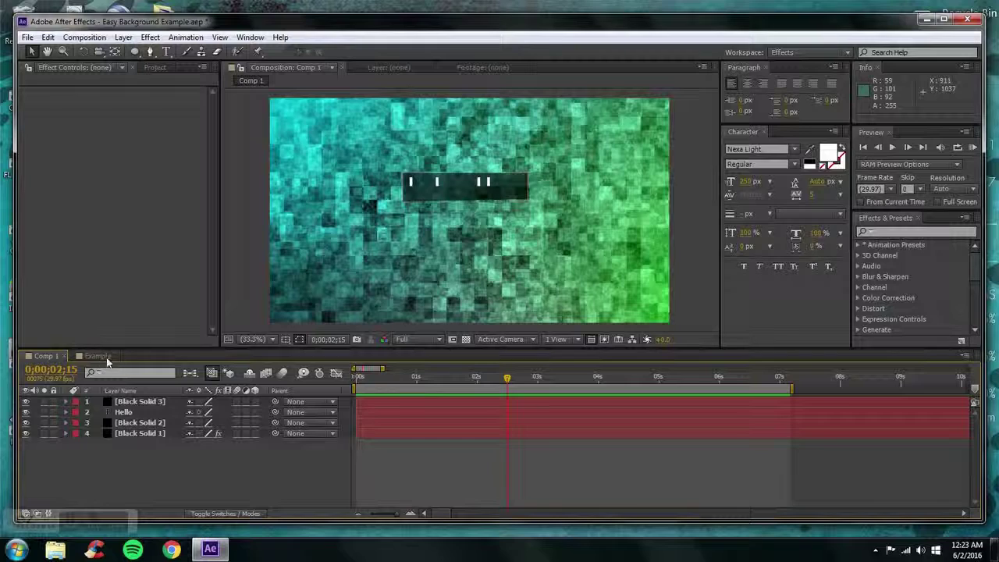
# - Create a white 'Hello' text layer and drag it to the centre of the frame
pyautogui.click(123, 38)
pyautogui.moveTo(224, 53)
pyautogui.click(366, 51)
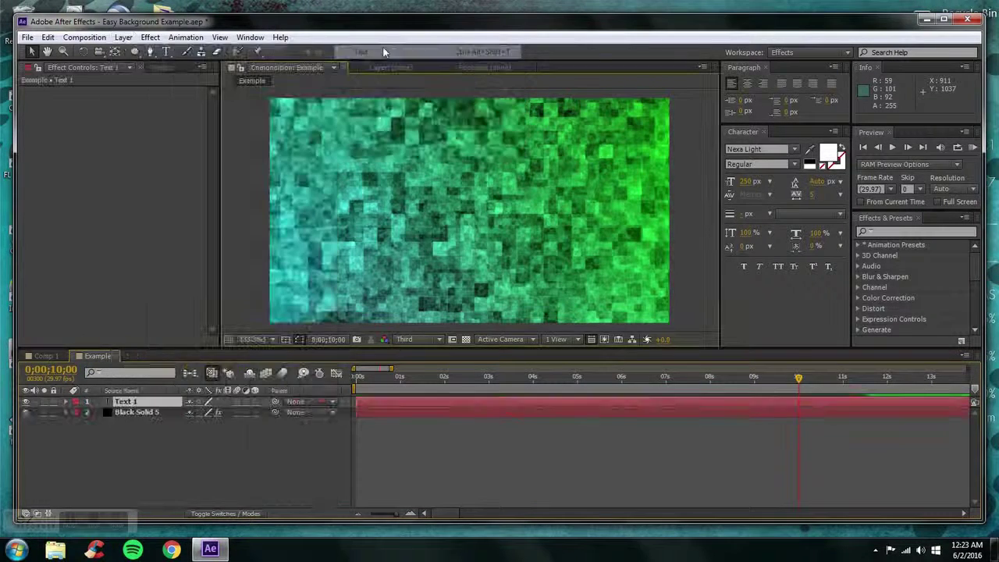
pyautogui.write('Hello')
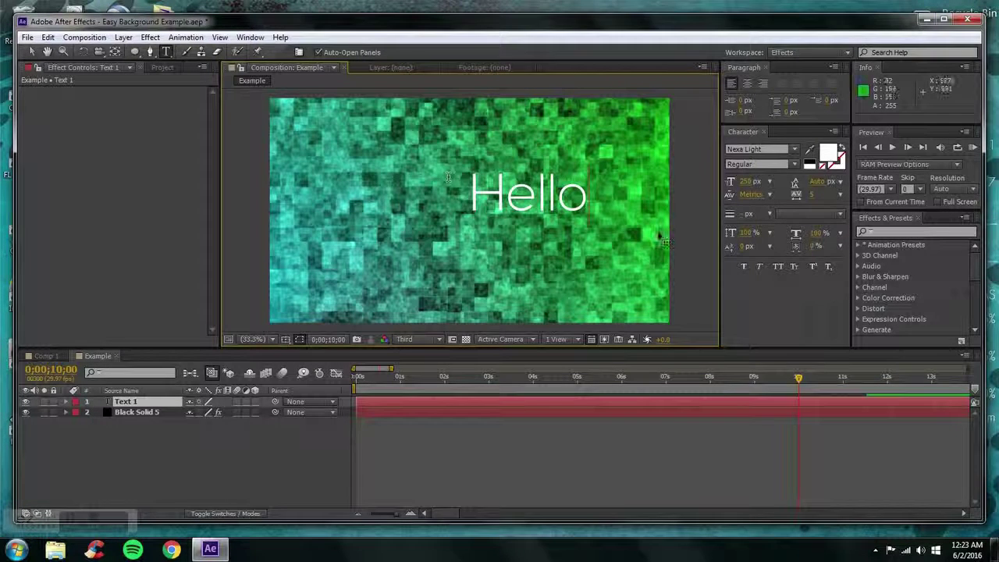
pyautogui.moveTo(662, 239); pyautogui.dragTo(578, 265)
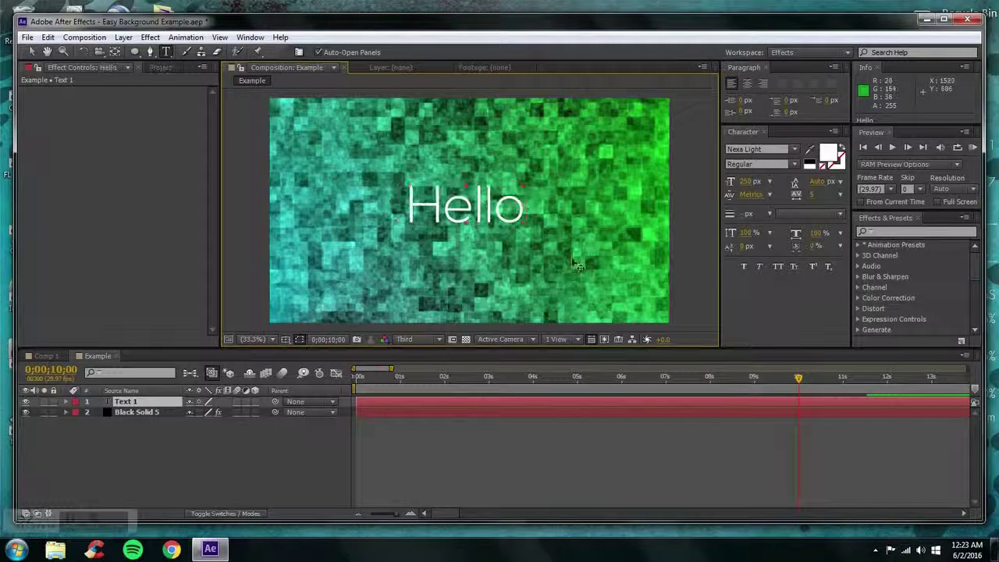
pyautogui.click(123, 37)
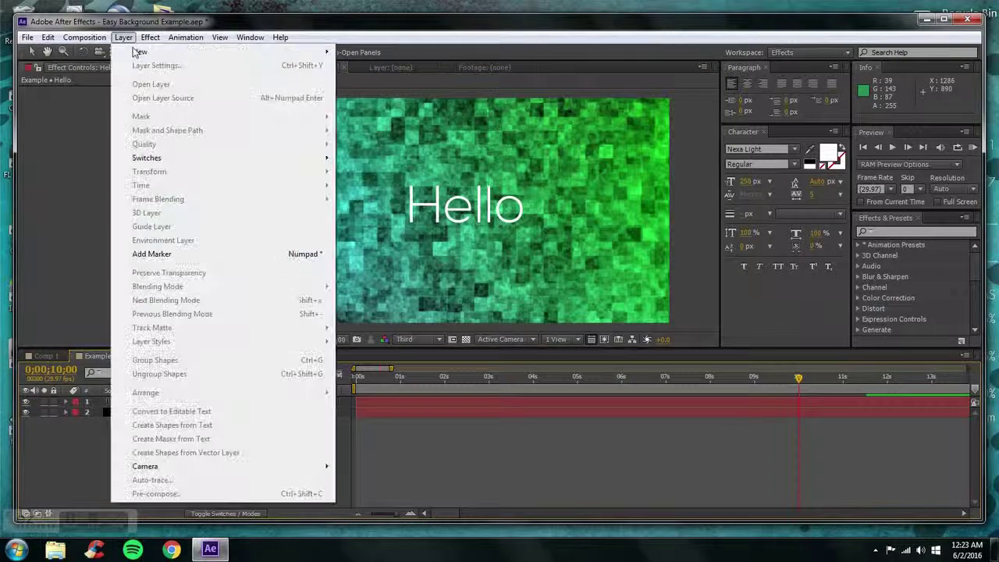
# - Add a black solid, shrink it to a box around Hello, and place it beneath the text layer
pyautogui.moveTo(139, 51)
pyautogui.click(365, 66)
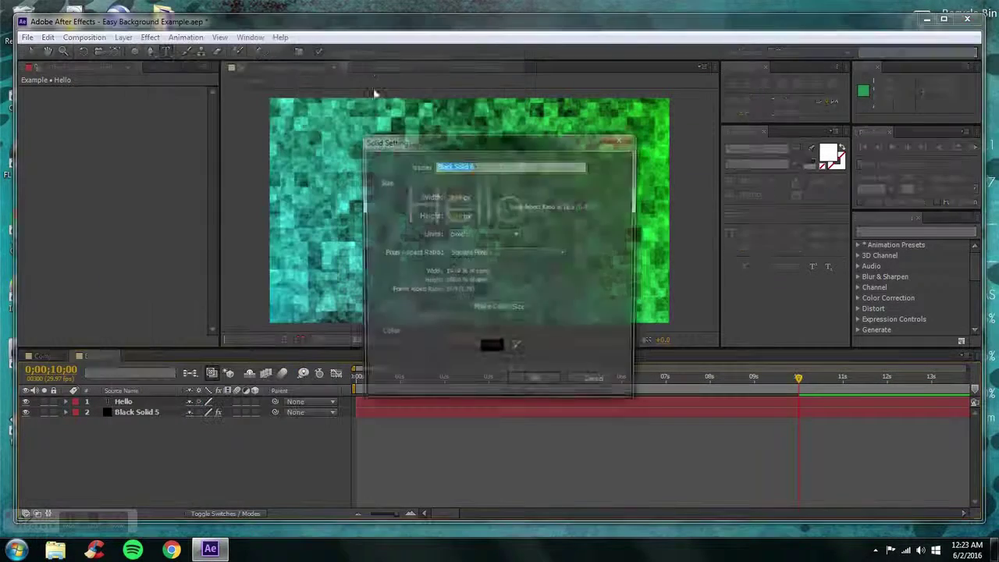
pyautogui.click(520, 381)
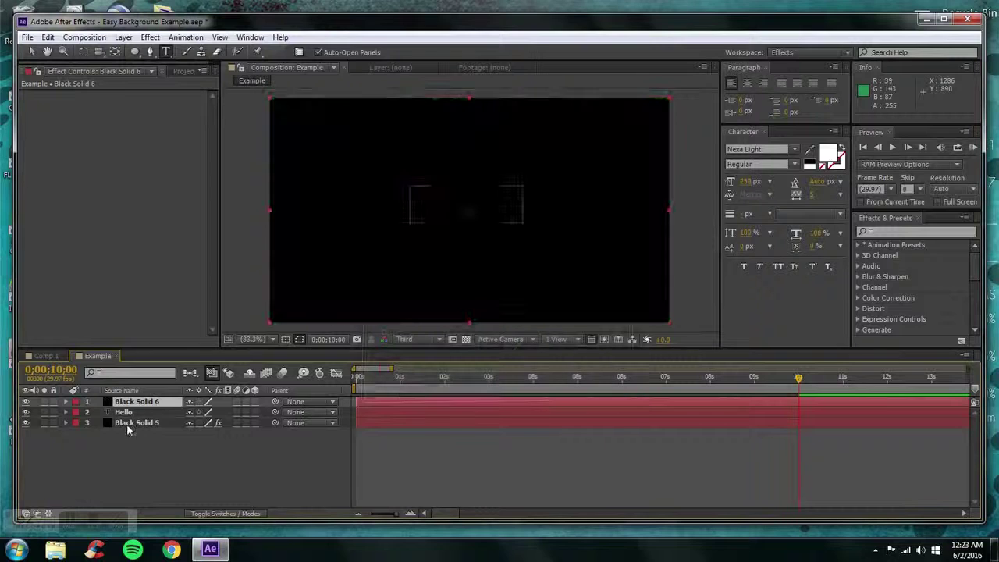
pyautogui.click(34, 56)
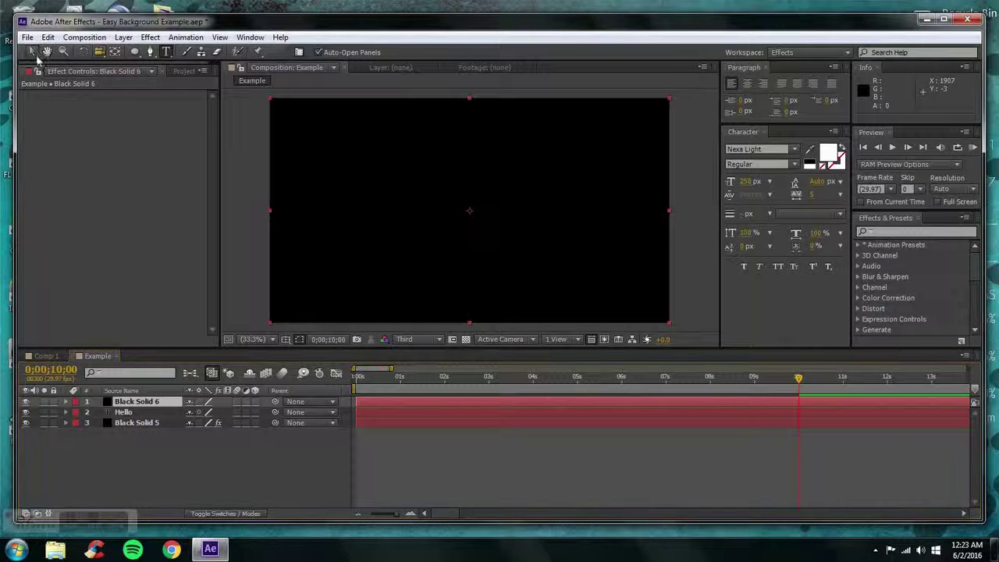
pyautogui.moveTo(670, 98); pyautogui.dragTo(523, 186)
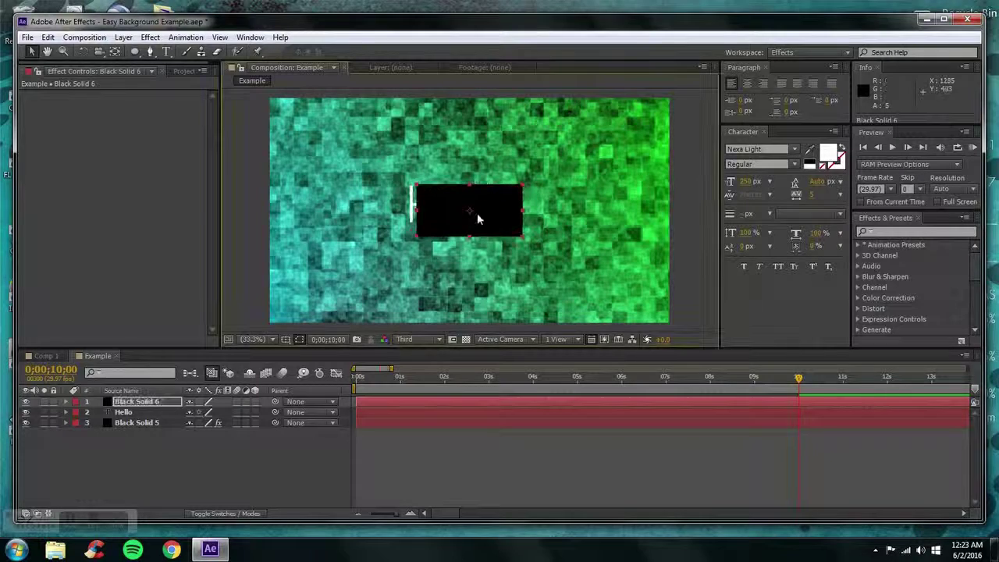
pyautogui.moveTo(137, 401); pyautogui.dragTo(136, 418)
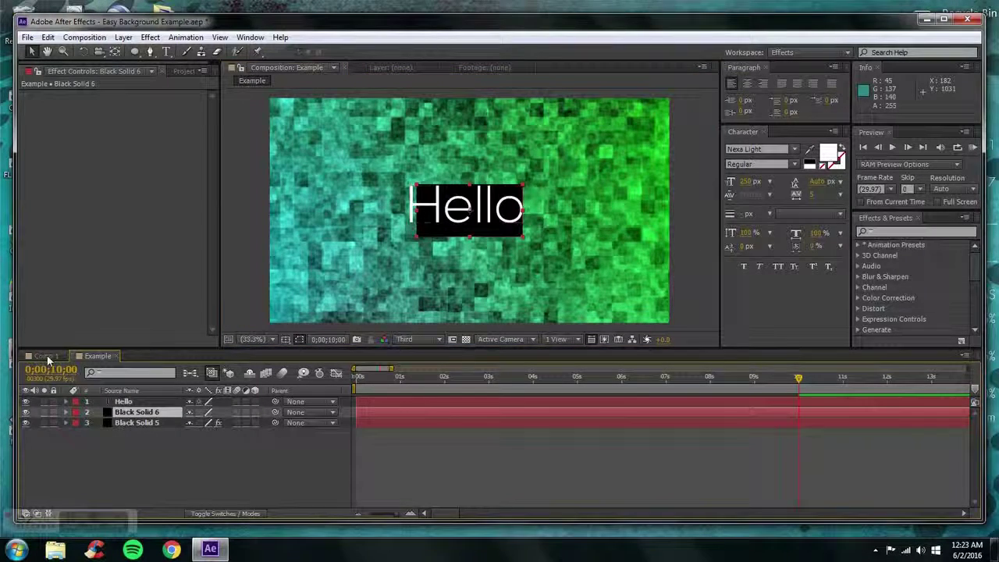
pyautogui.click(45, 357)
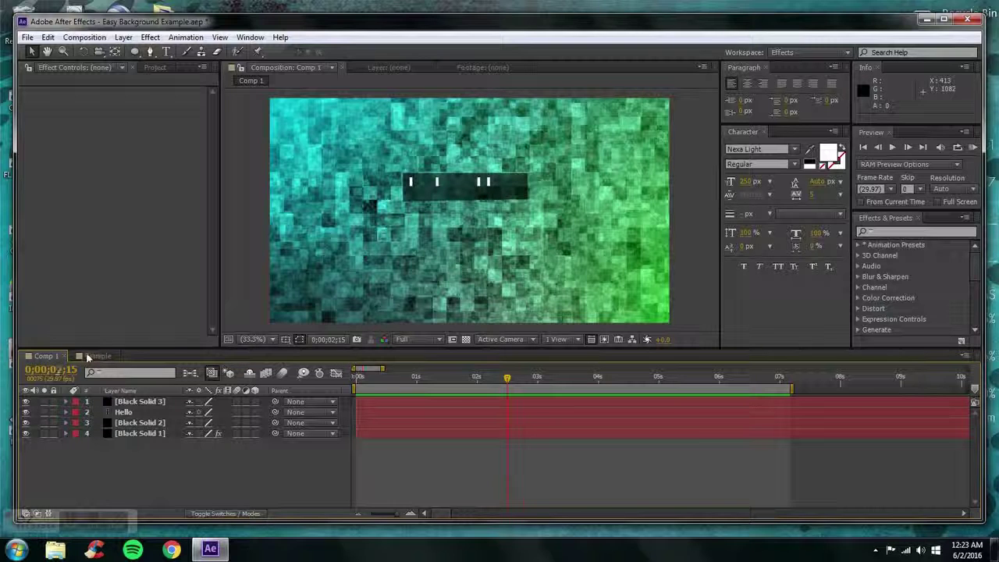
pyautogui.click(87, 357)
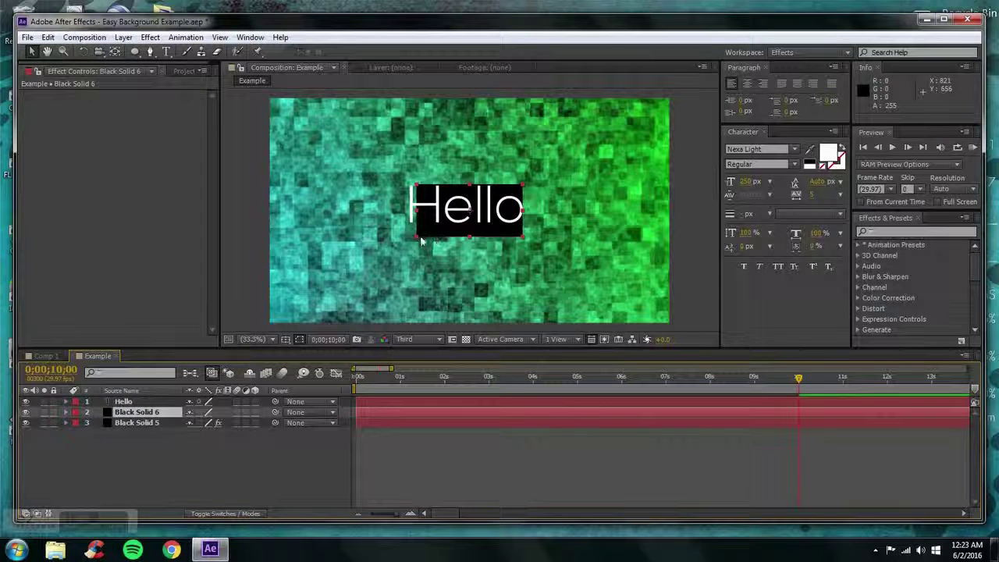
# - Widen the black box behind Hello and toggle the text and box visibility to check them
pyautogui.moveTo(417, 237); pyautogui.dragTo(438, 226)
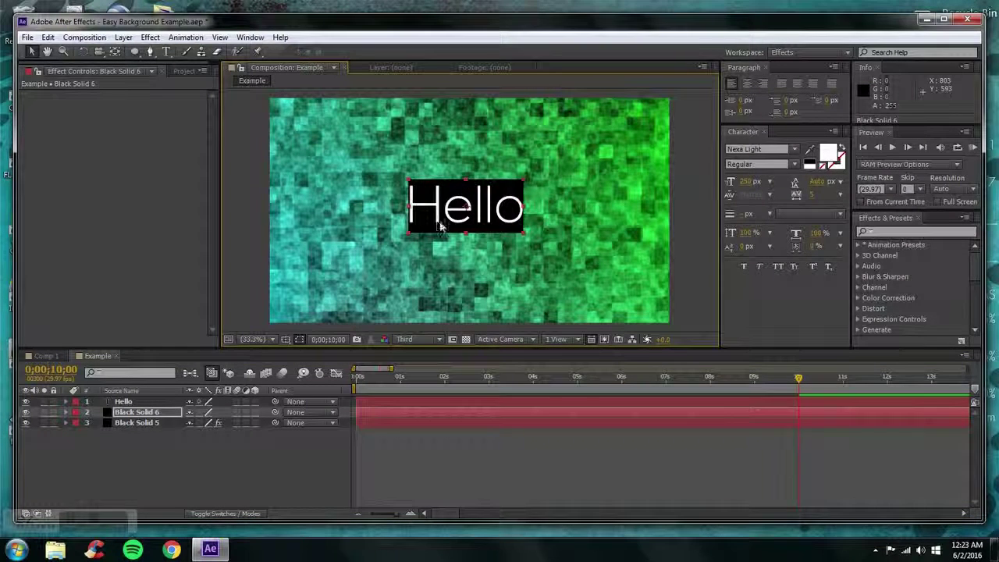
pyautogui.moveTo(524, 209); pyautogui.dragTo(524, 209)
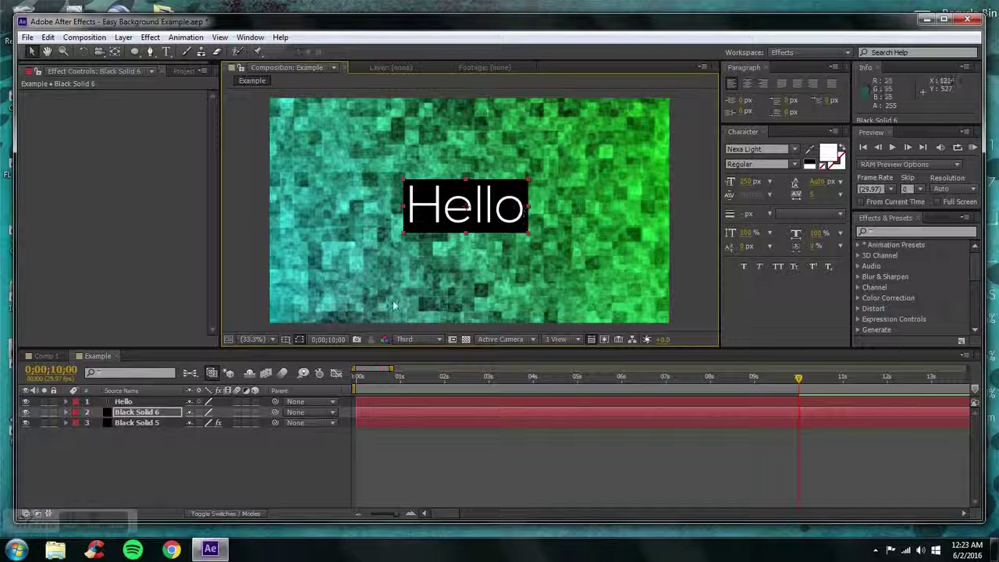
pyautogui.click(148, 443)
pyautogui.click(25, 402)
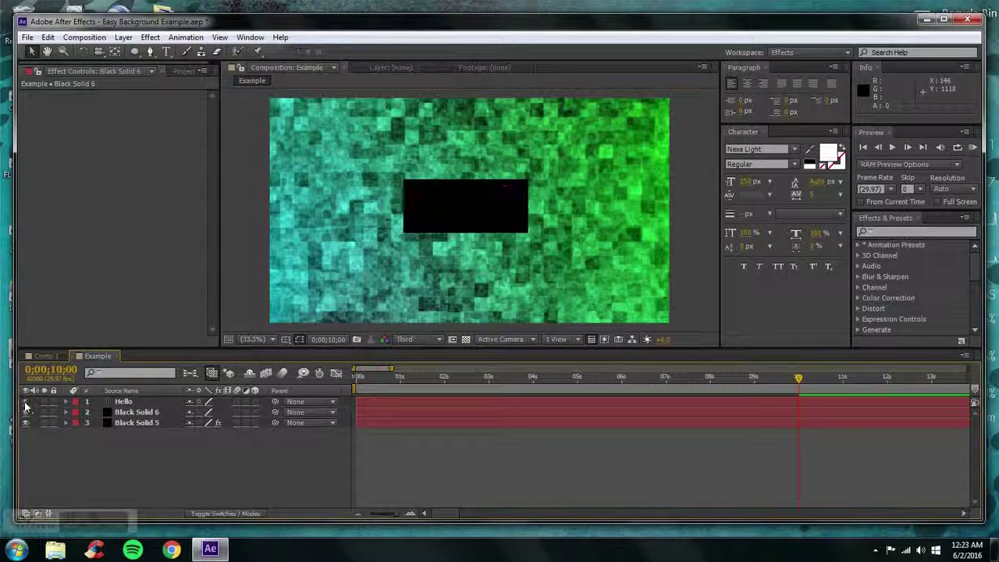
pyautogui.click(26, 402)
pyautogui.click(26, 412)
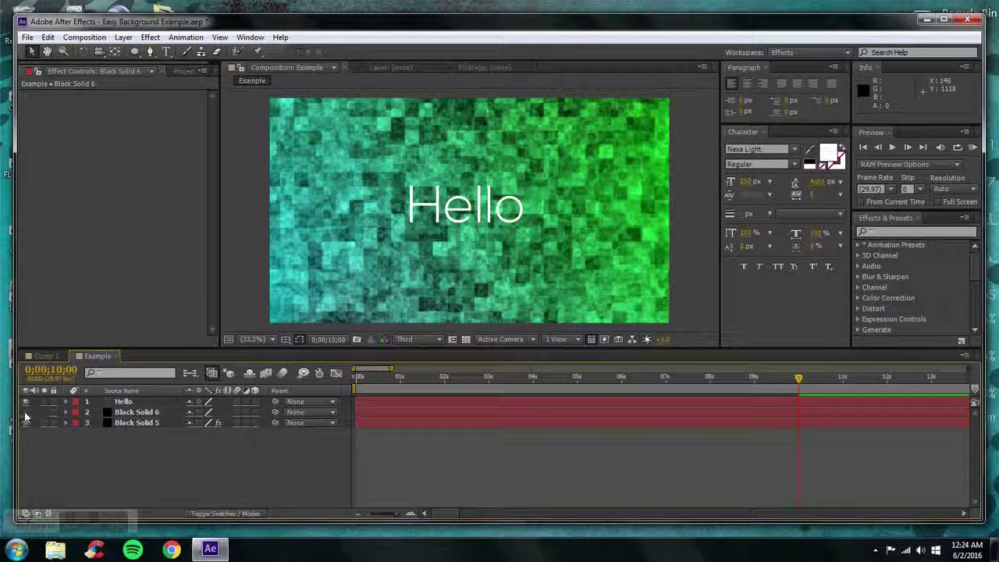
pyautogui.click(26, 412)
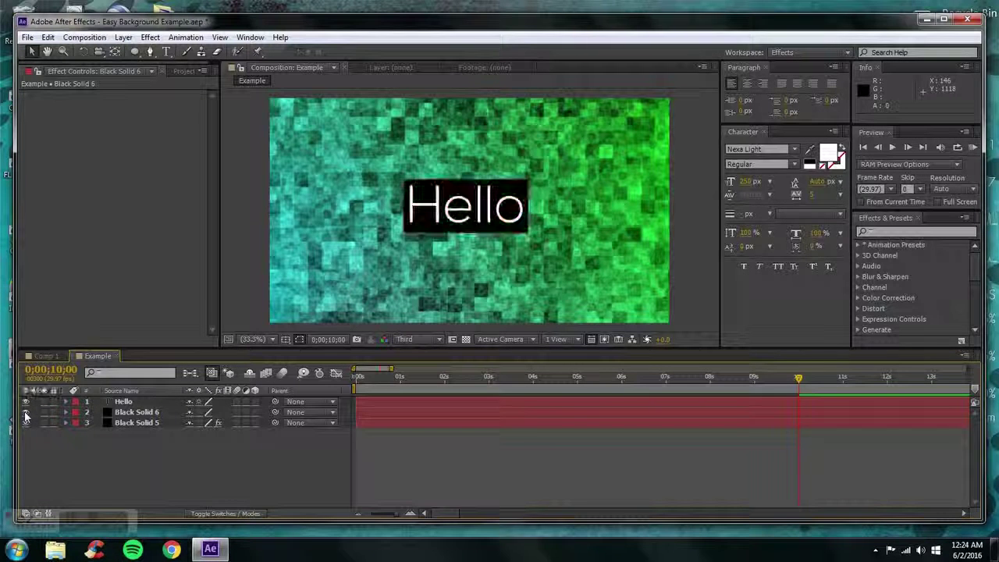
# - Lower Black Solid 6's opacity to about 55%
pyautogui.click(137, 413)
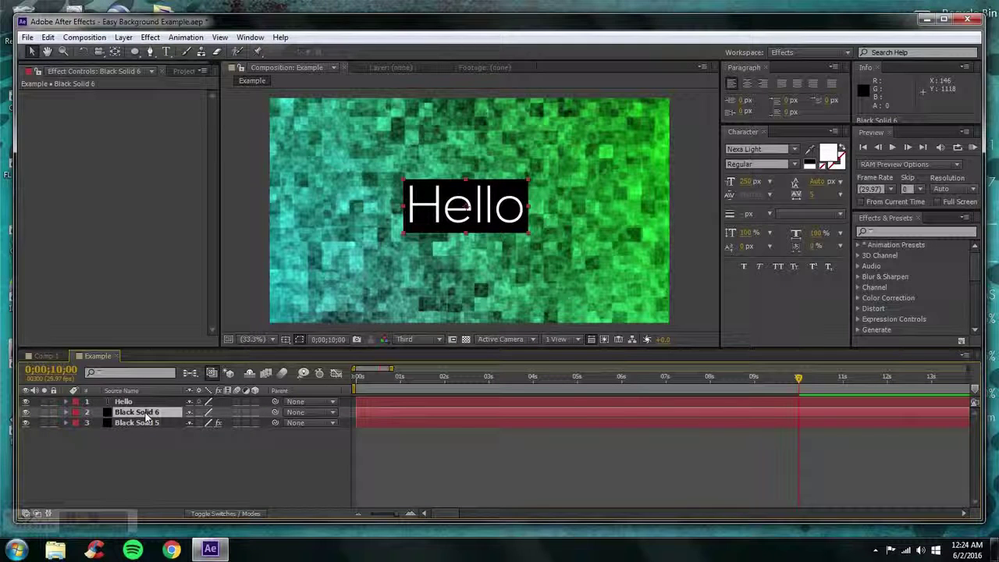
pyautogui.press('t')
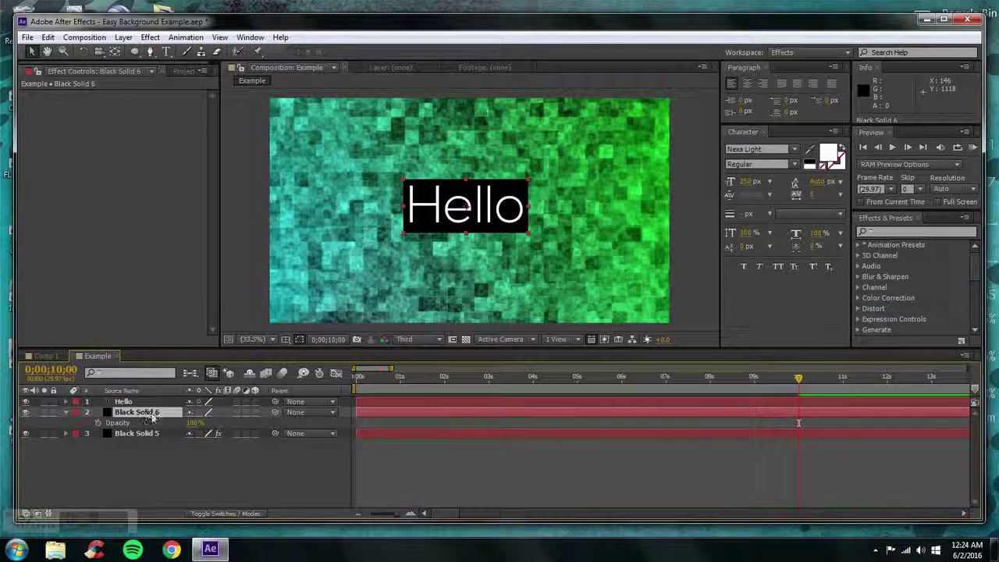
pyautogui.moveTo(193, 423); pyautogui.dragTo(167, 424)
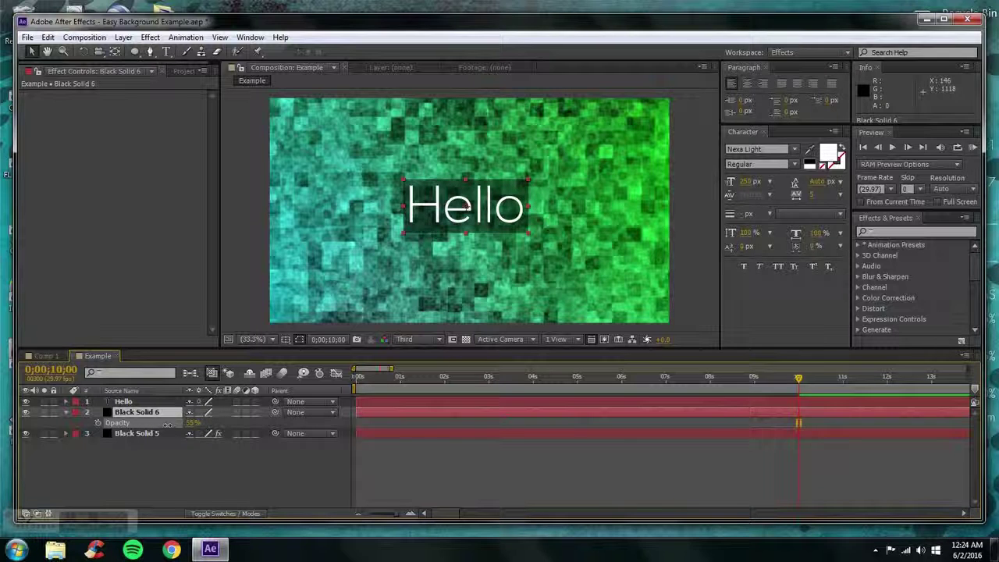
pyautogui.press('Return')
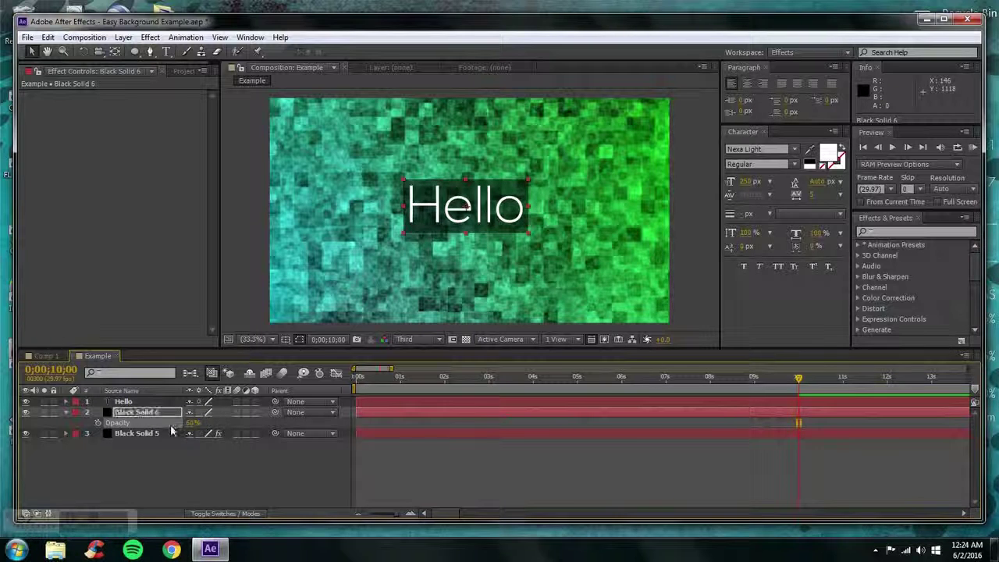
pyautogui.click(67, 414)
pyautogui.click(122, 462)
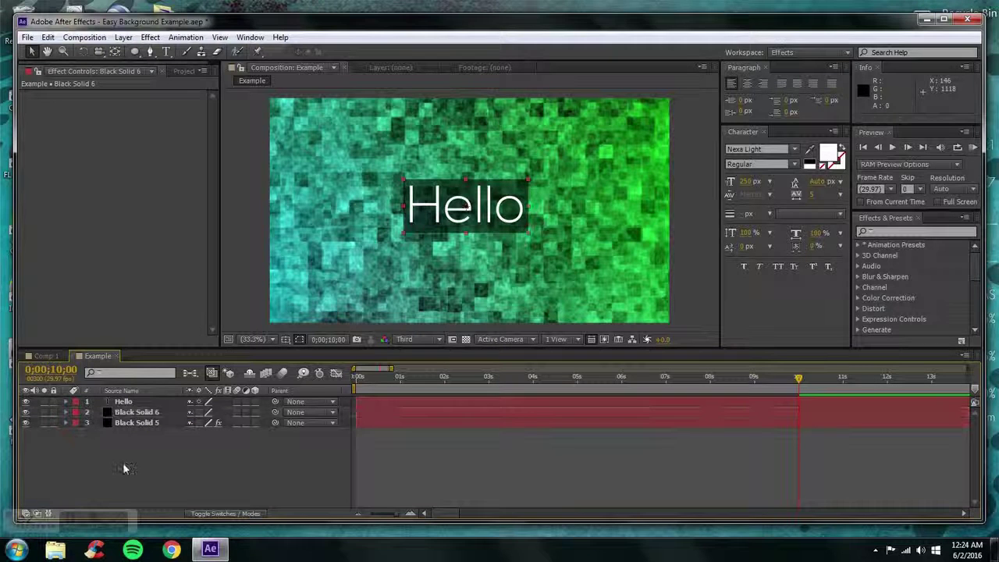
# - Draw a closed four-point rectangular mask over the Hello text with the Pen tool
pyautogui.click(123, 402)
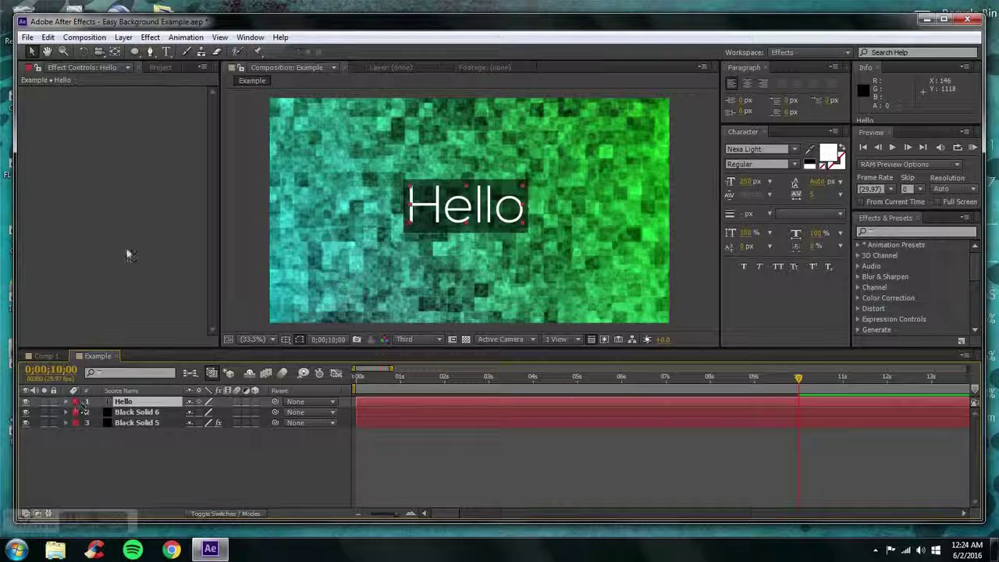
pyautogui.click(150, 52)
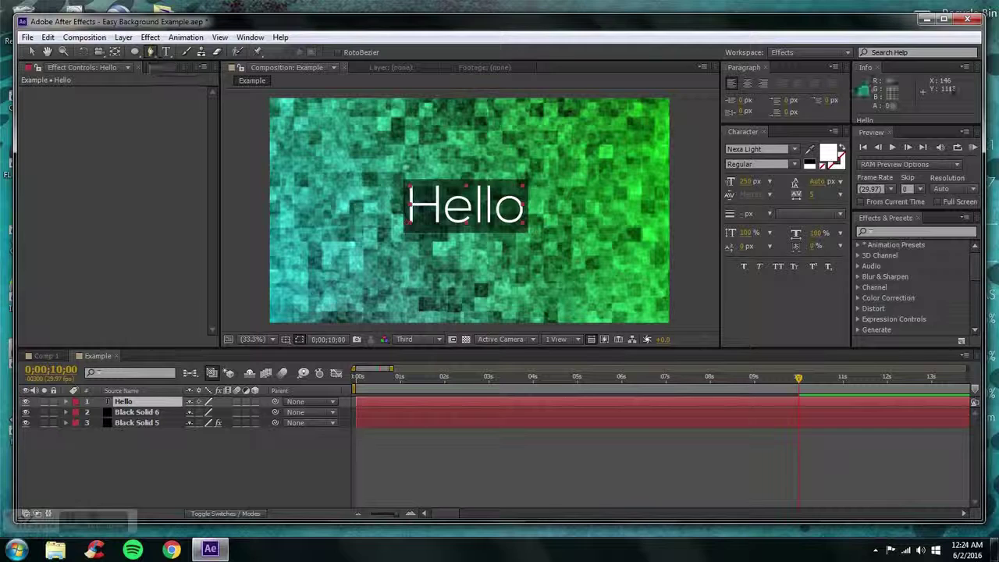
pyautogui.click(384, 150)
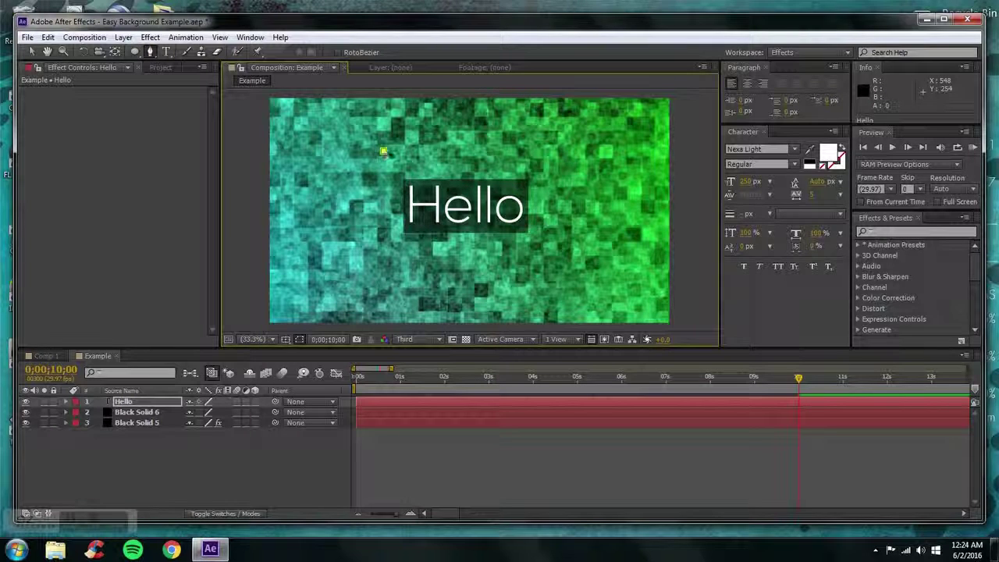
pyautogui.click(538, 149)
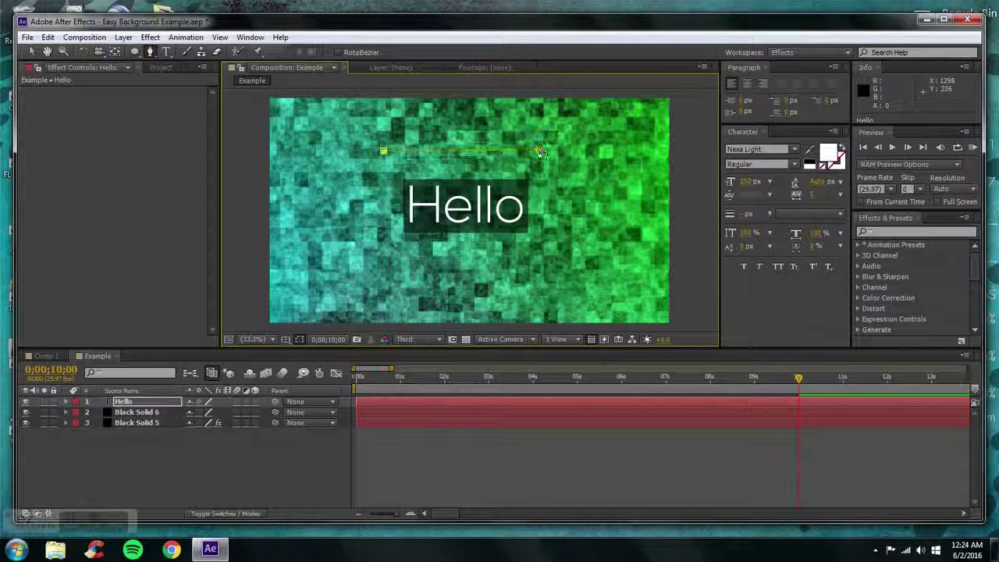
pyautogui.moveTo(541, 149); pyautogui.dragTo(539, 154)
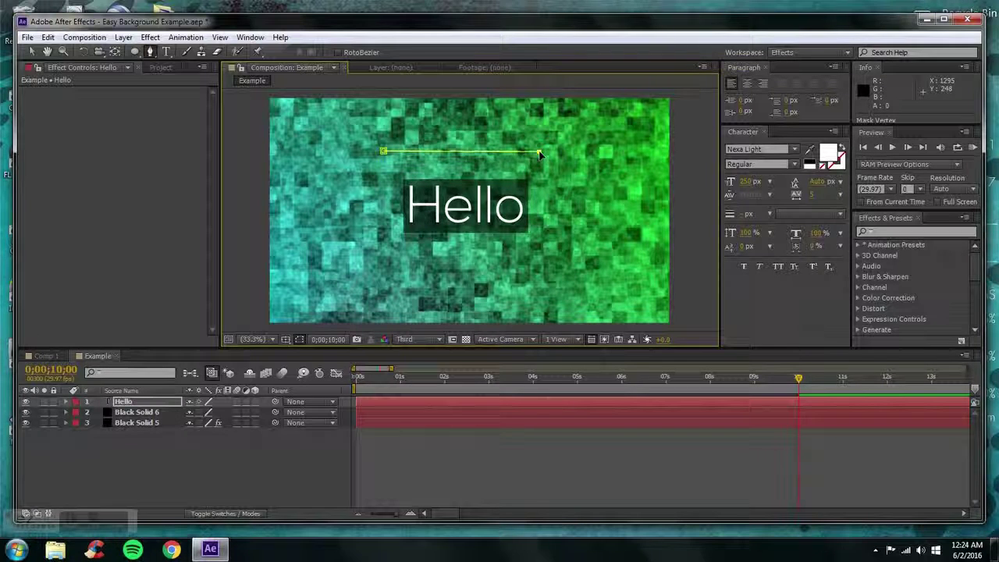
pyautogui.moveTo(540, 154); pyautogui.dragTo(540, 151)
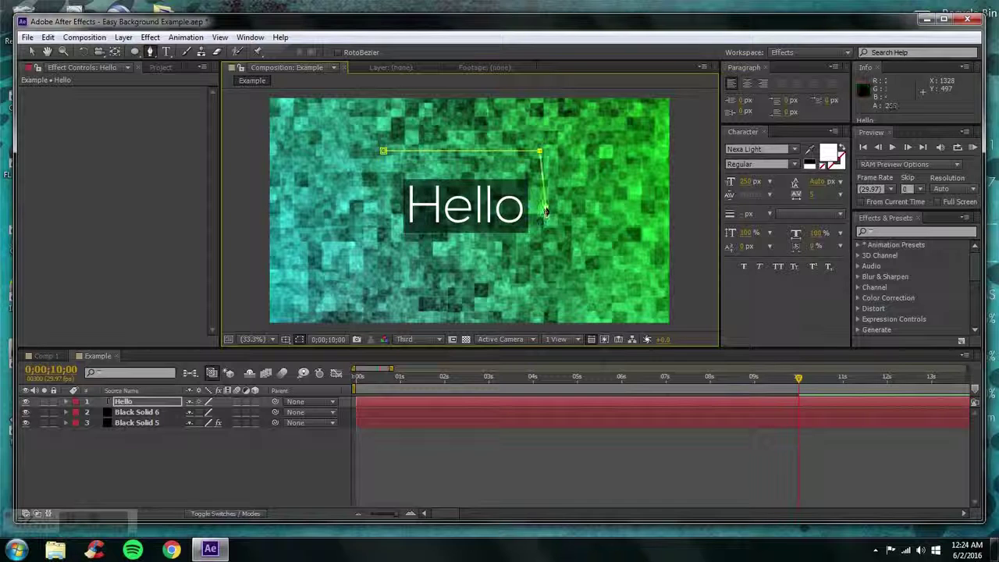
pyautogui.moveTo(545, 211); pyautogui.dragTo(540, 206)
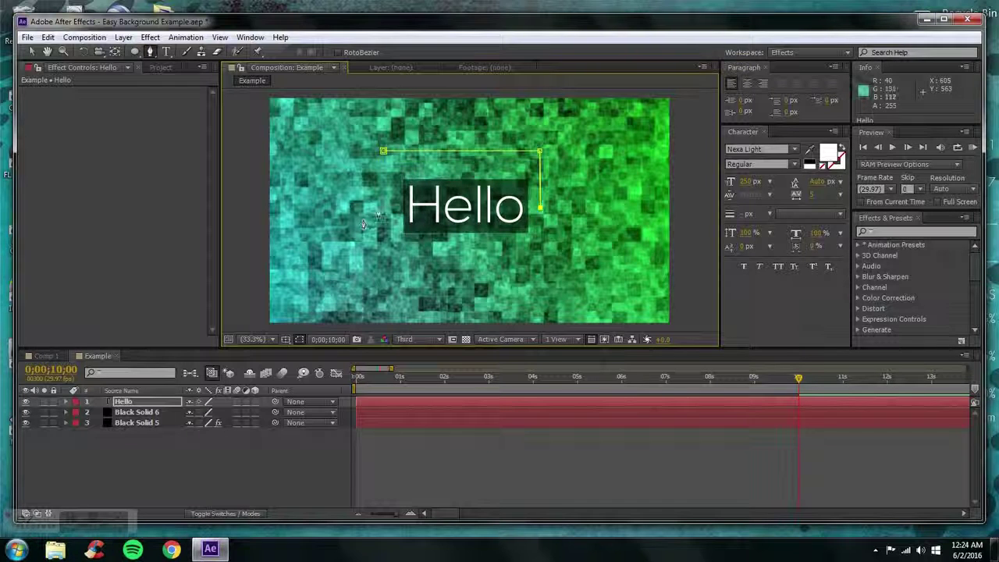
pyautogui.click(393, 209)
pyautogui.moveTo(394, 209); pyautogui.dragTo(383, 209)
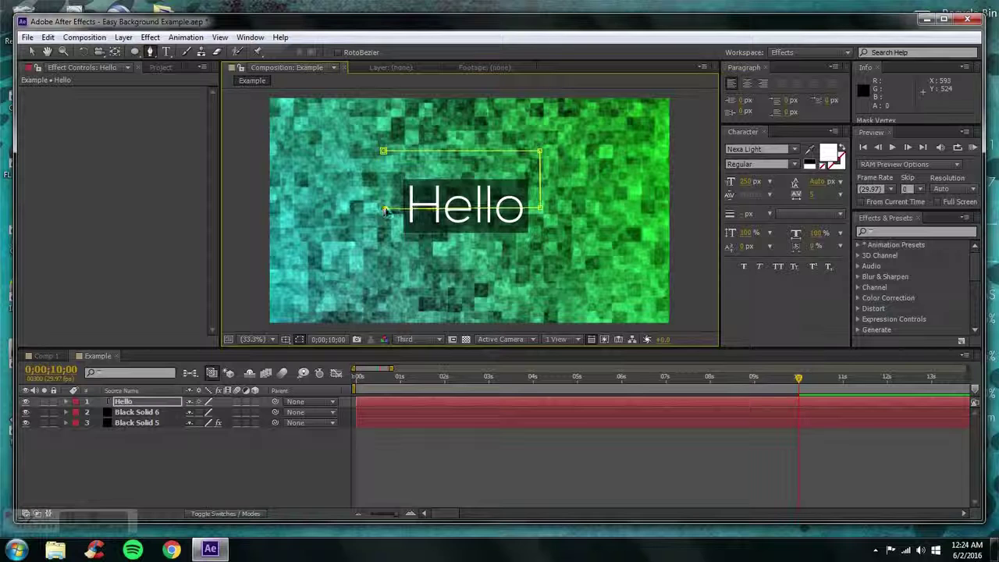
pyautogui.click(384, 151)
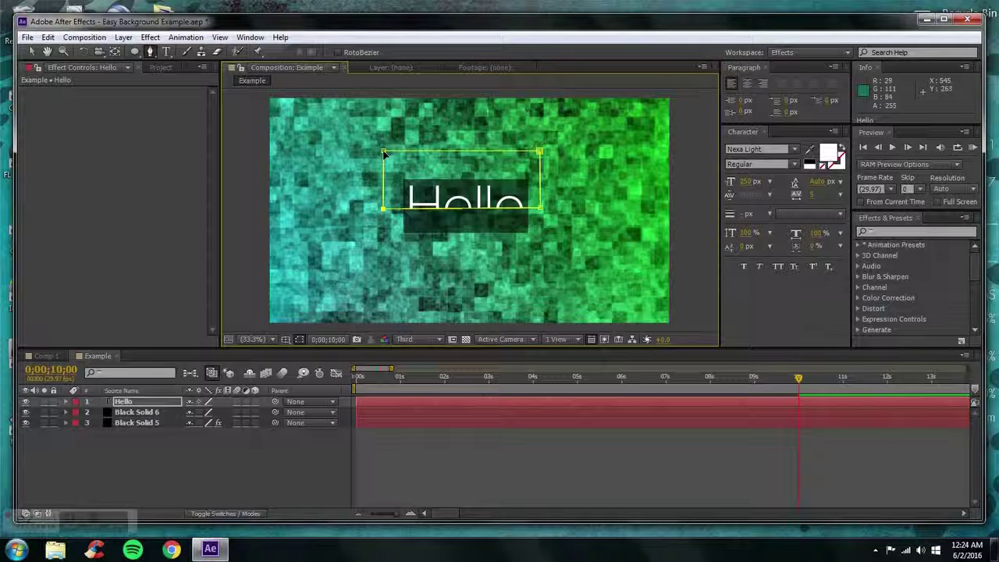
# - Set the Hello layer's Mask 1 mode to Subtract
pyautogui.click(66, 401)
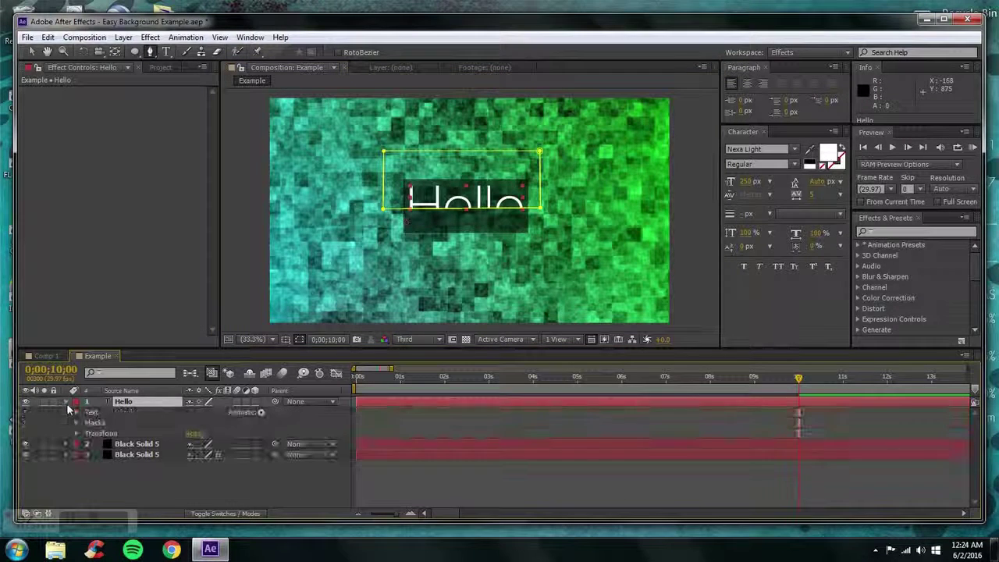
pyautogui.click(77, 423)
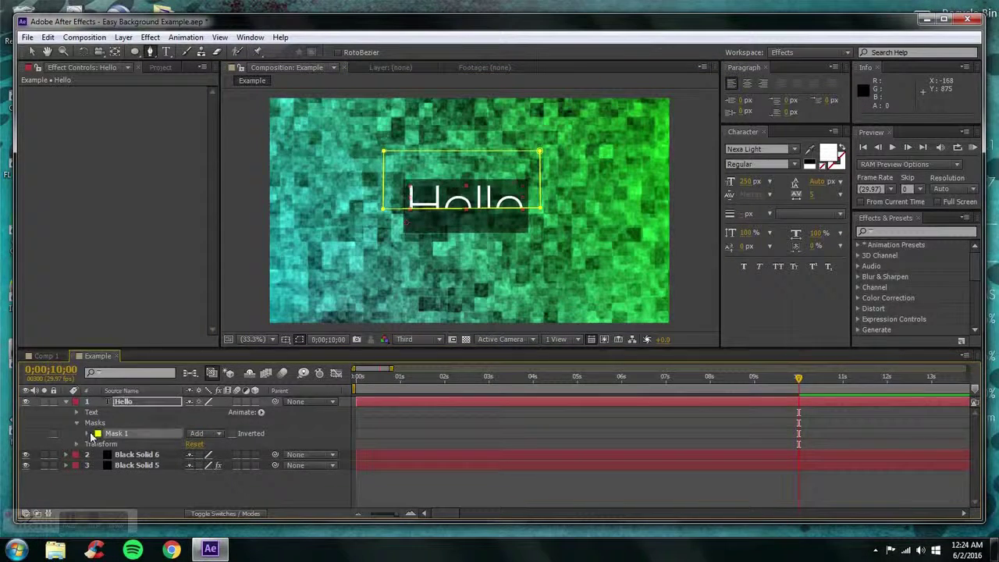
pyautogui.click(197, 435)
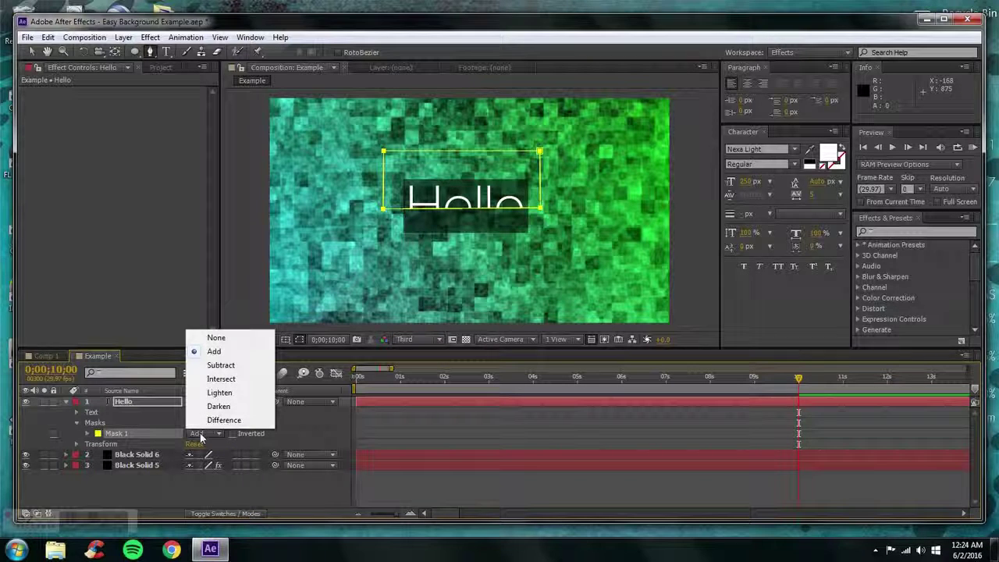
pyautogui.click(207, 366)
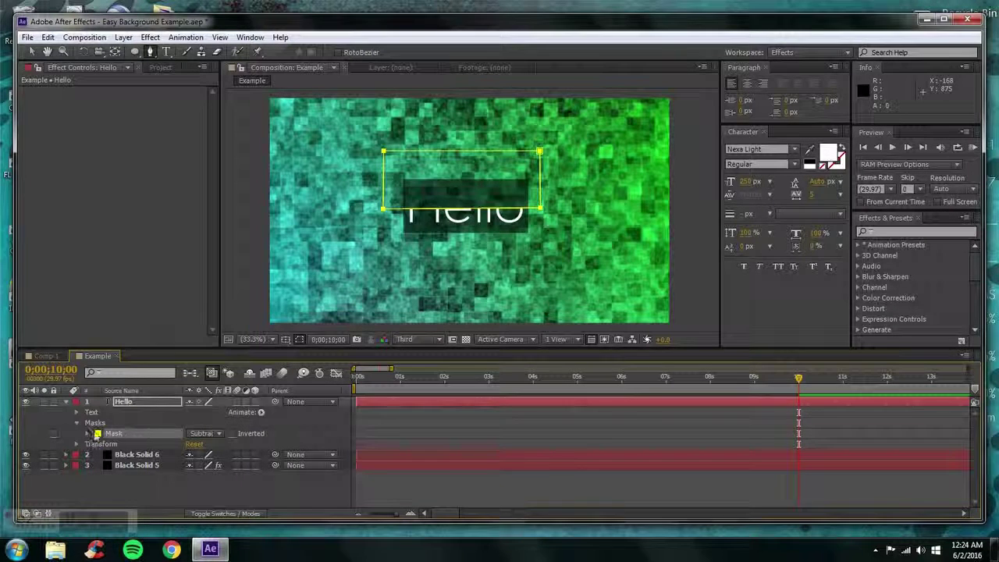
pyautogui.click(88, 433)
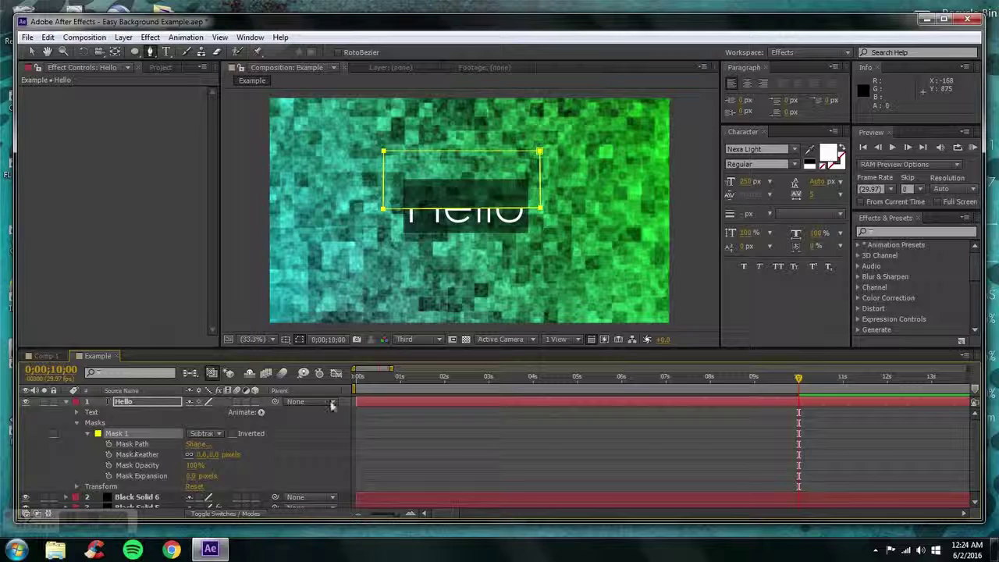
# - At 0;00;02;00, keyframe Mask 1's path and resize the mask to cover all of Hello
pyautogui.moveTo(389, 380); pyautogui.dragTo(446, 380)
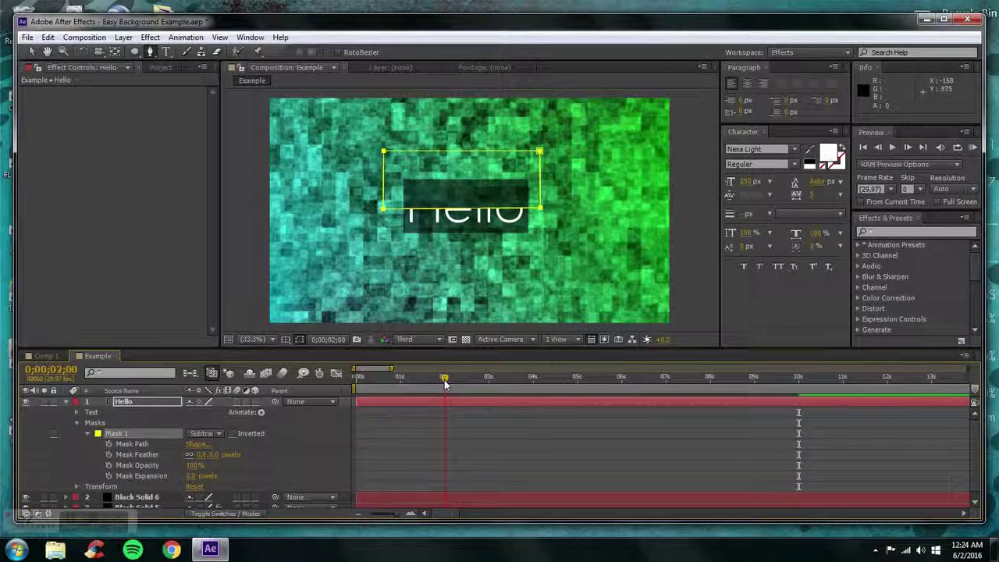
pyautogui.click(109, 443)
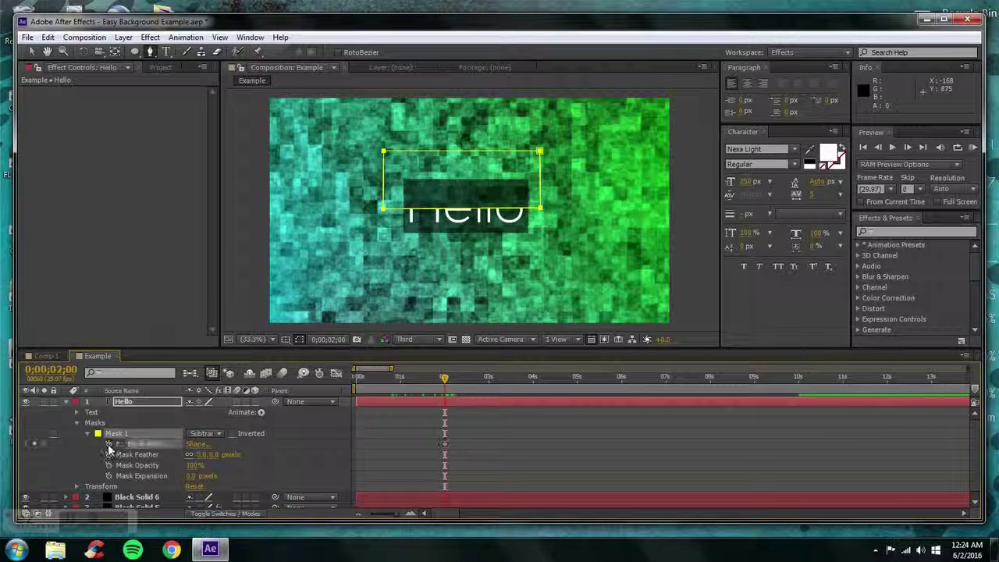
pyautogui.click(386, 211)
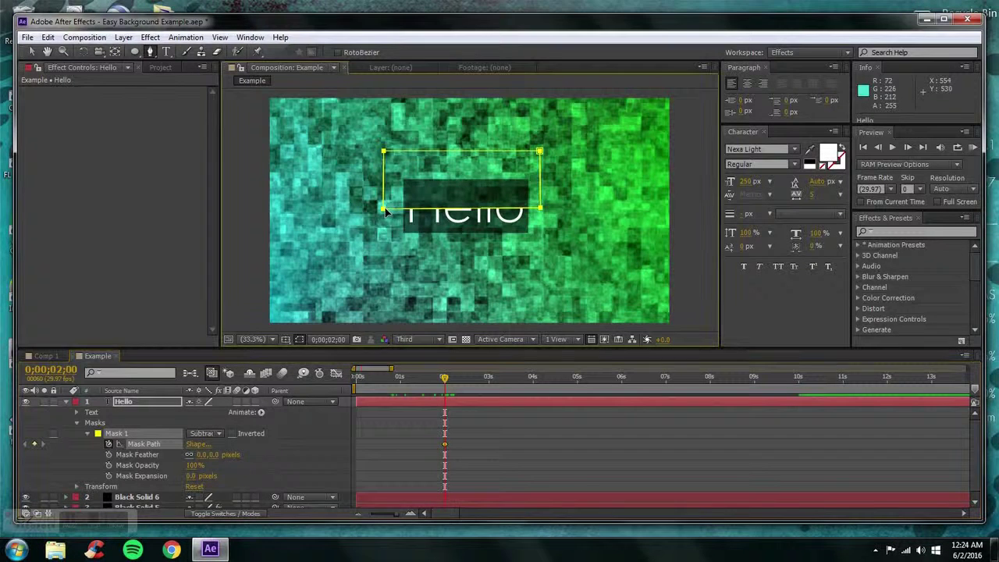
pyautogui.press('v')
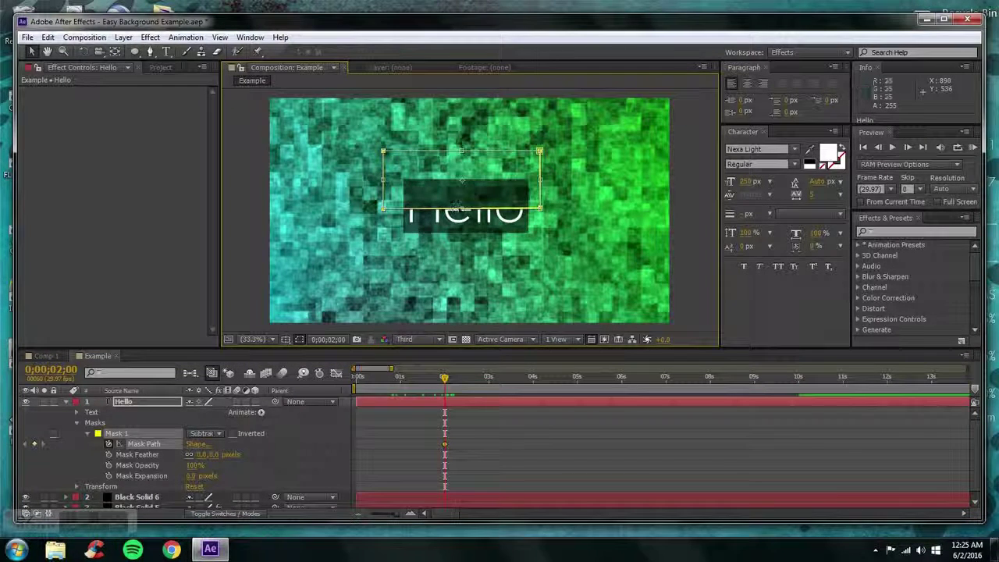
pyautogui.moveTo(462, 211); pyautogui.dragTo(462, 239)
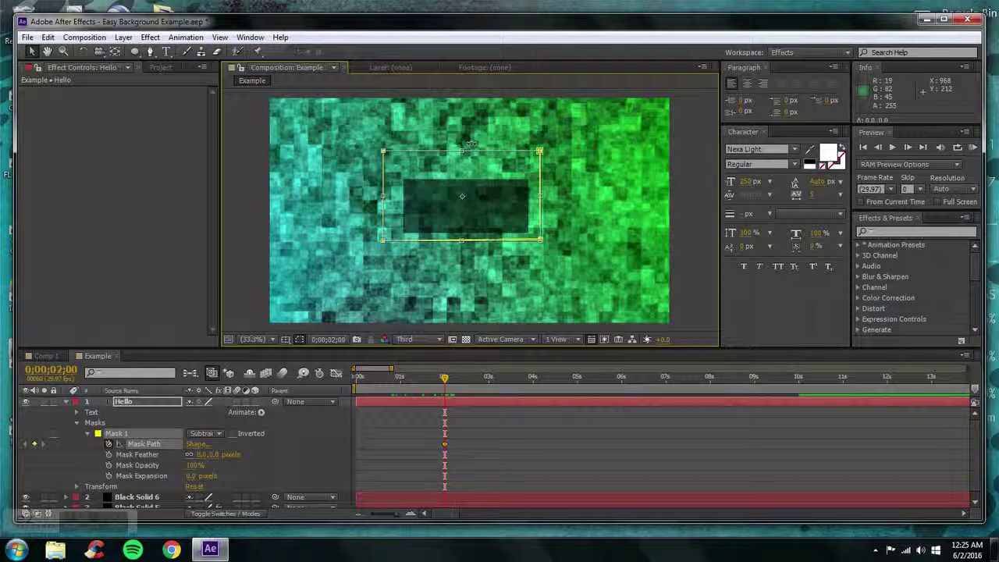
pyautogui.moveTo(462, 149); pyautogui.dragTo(466, 179)
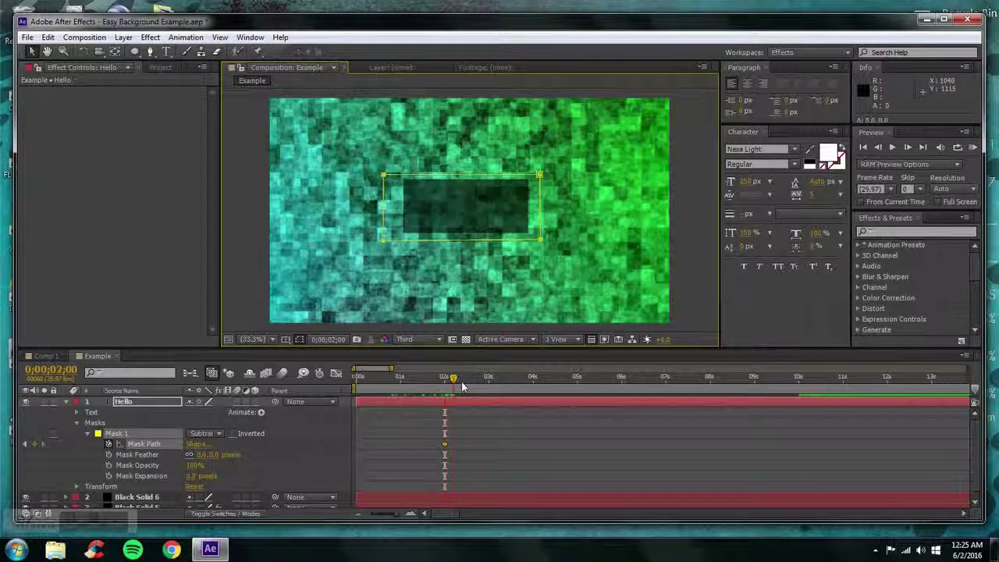
# - At about 0;00;03;05, move the mask below the text to reveal Hello
pyautogui.moveTo(444, 377); pyautogui.dragTo(497, 384)
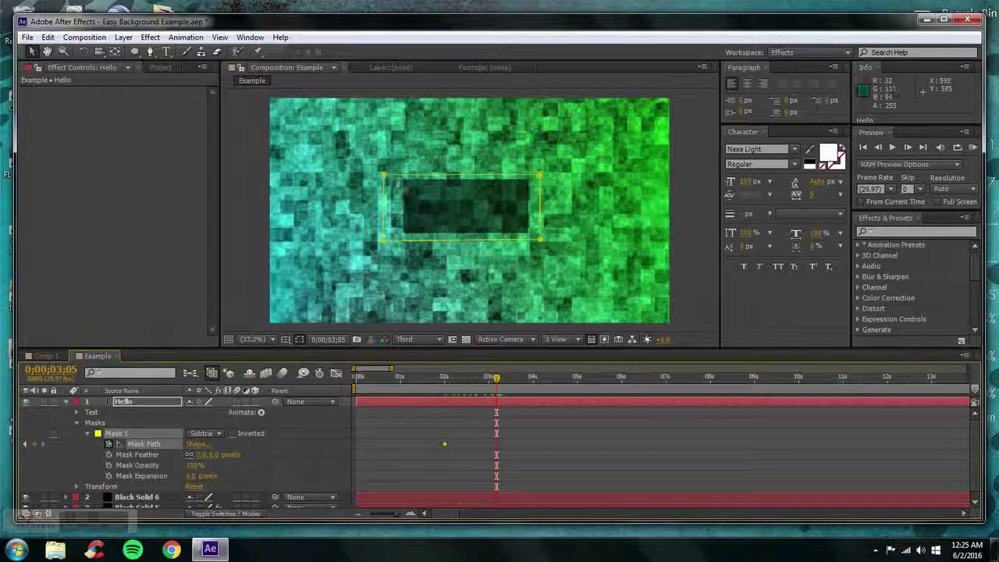
pyautogui.click(385, 176)
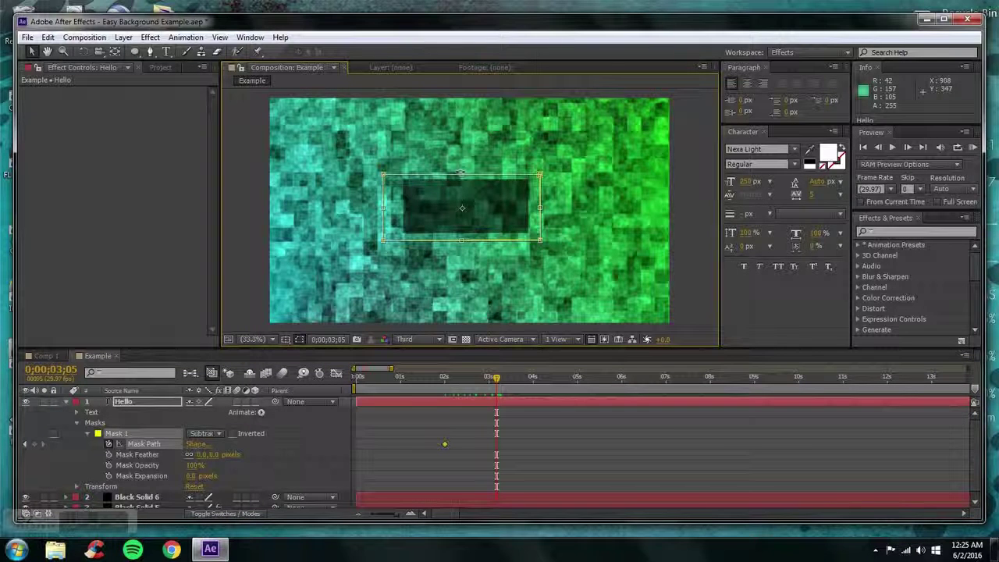
pyautogui.moveTo(461, 175); pyautogui.dragTo(462, 237)
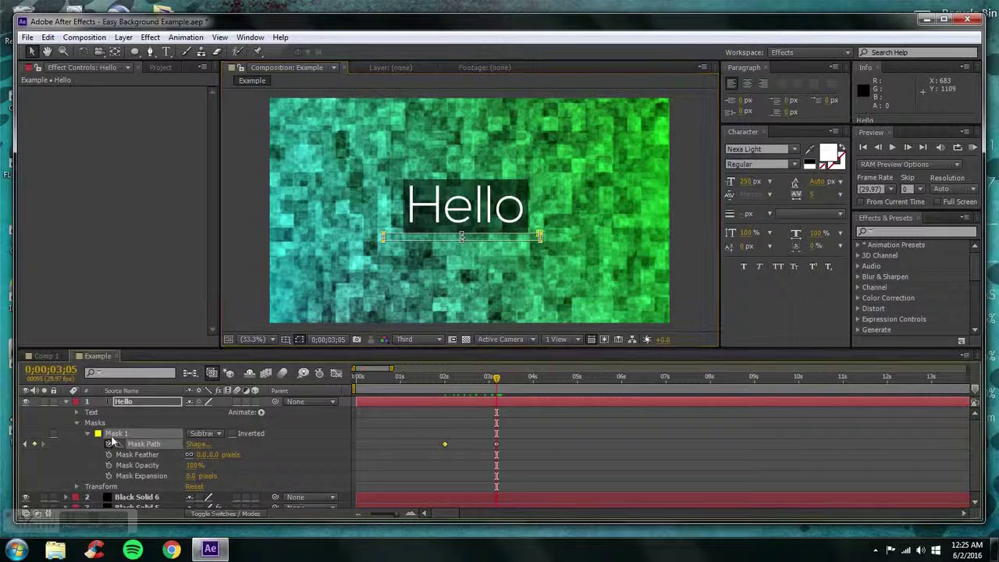
pyautogui.click(78, 425)
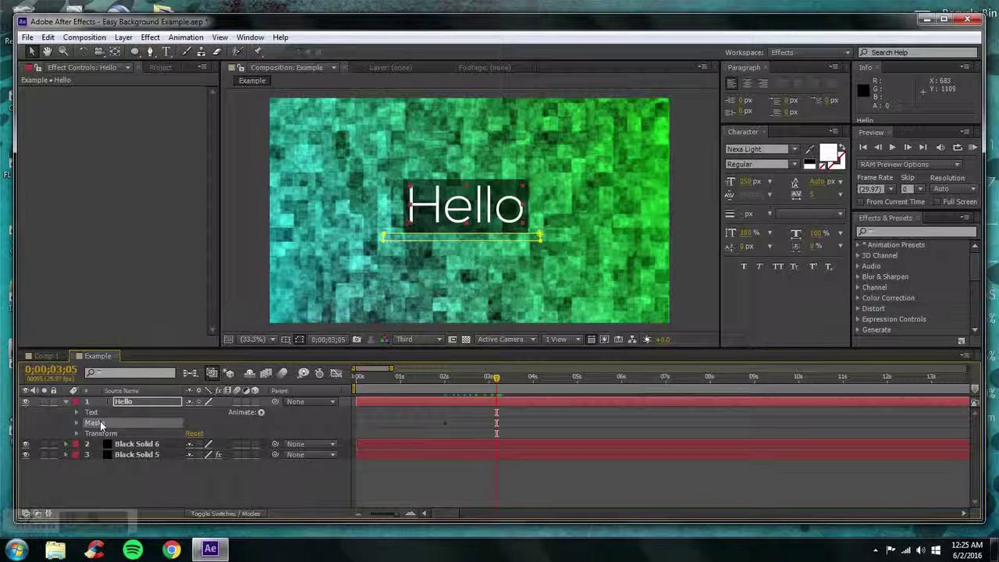
pyautogui.click(66, 402)
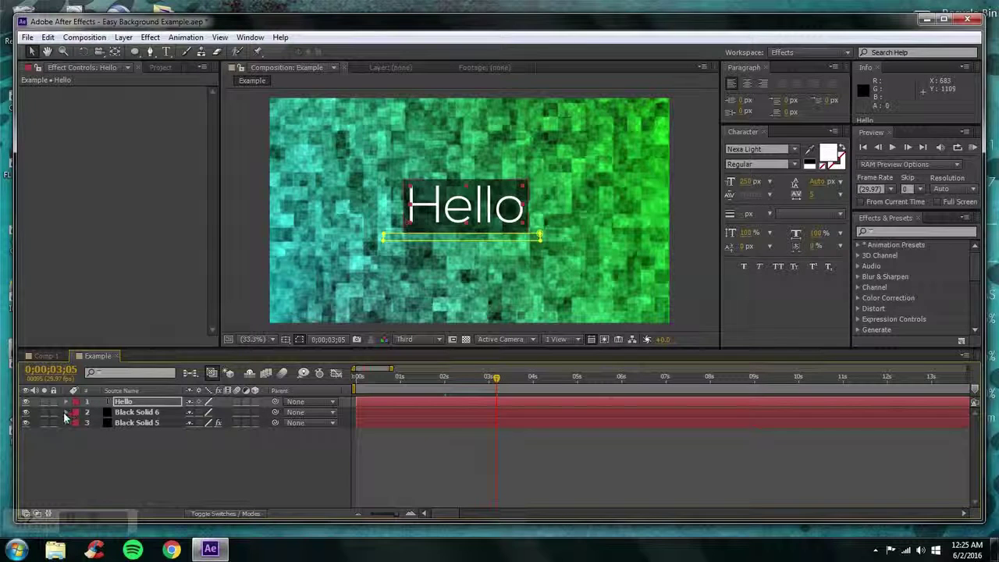
# - On Black Solid 6, clear the old Mask 1 path keyframes and restart with a single keyframe
pyautogui.click(66, 412)
pyautogui.click(128, 414)
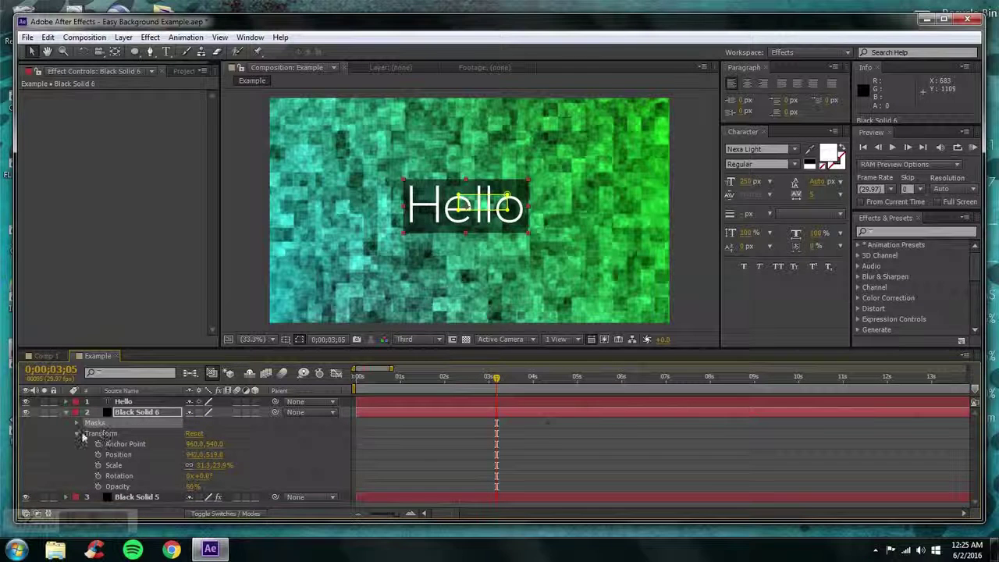
pyautogui.click(77, 422)
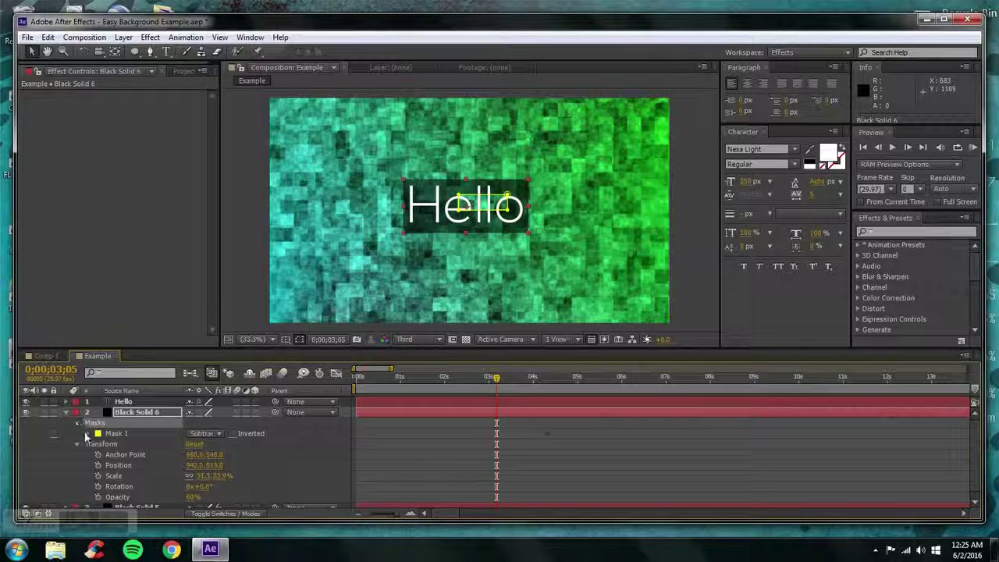
pyautogui.click(88, 433)
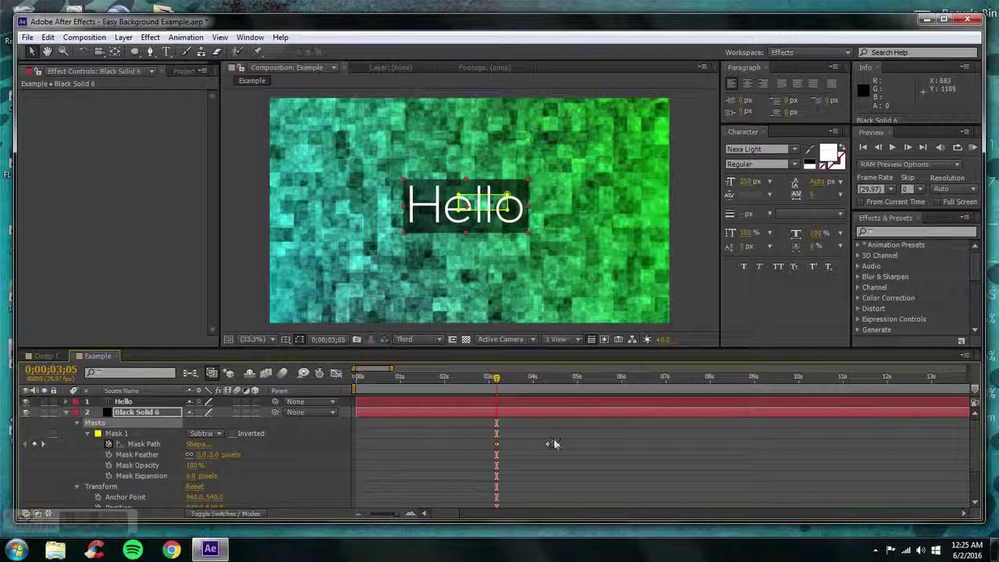
pyautogui.moveTo(558, 441); pyautogui.dragTo(443, 446)
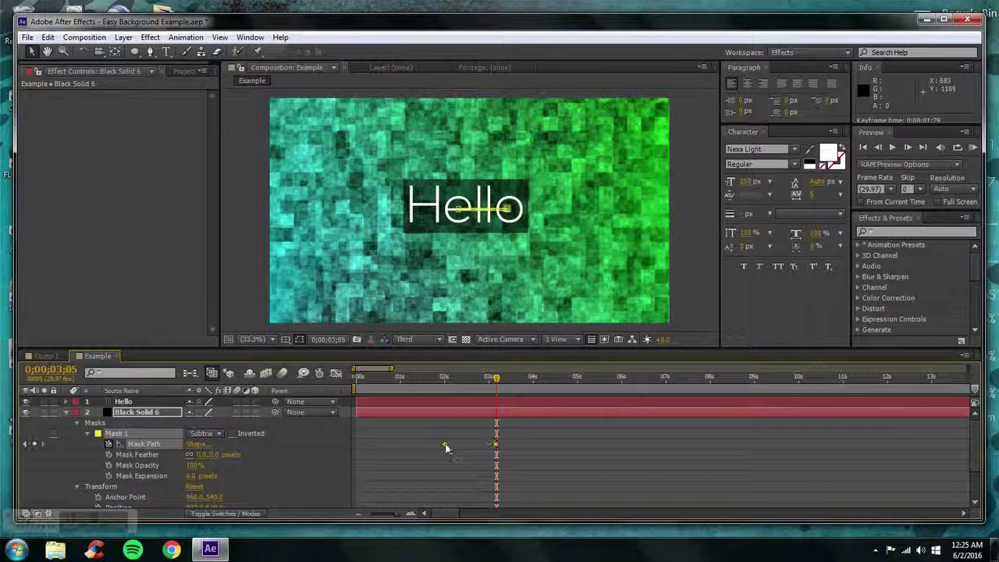
pyautogui.click(110, 434)
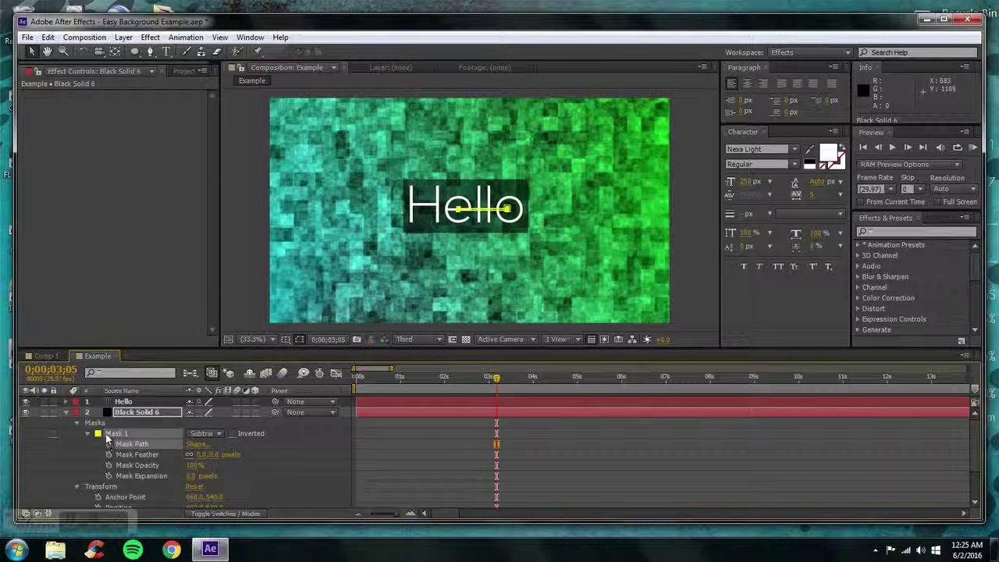
pyautogui.click(110, 444)
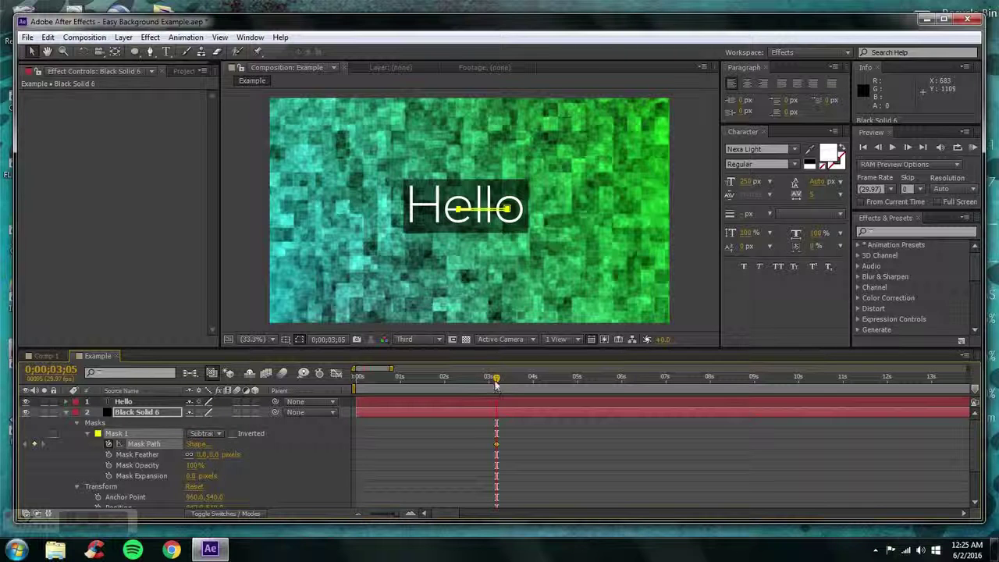
# - At about 2 seconds, reshape the mask into a thin line and lower its top edge above Hello, deleting the extra keyframe
pyautogui.moveTo(497, 388); pyautogui.dragTo(444, 388)
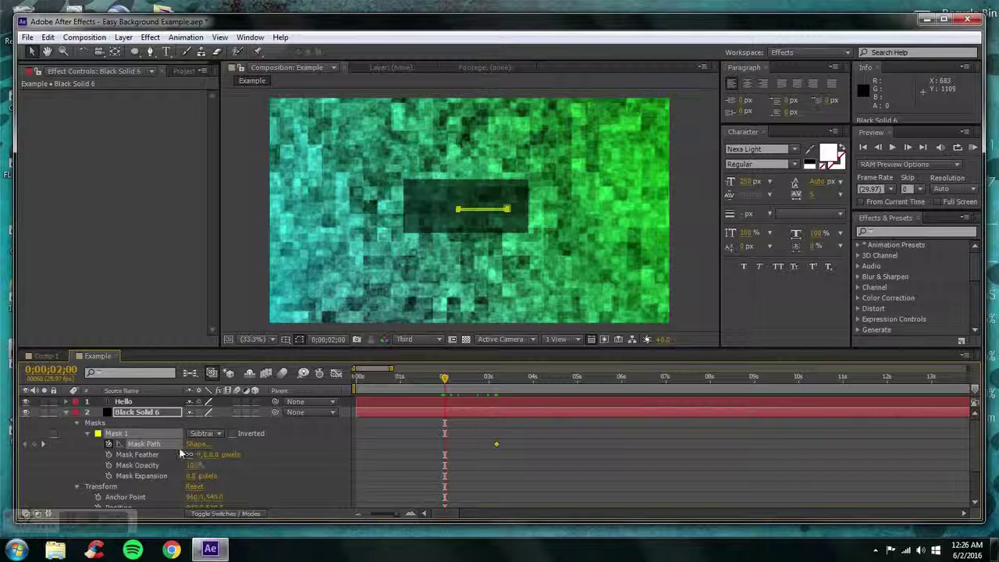
pyautogui.click(459, 210)
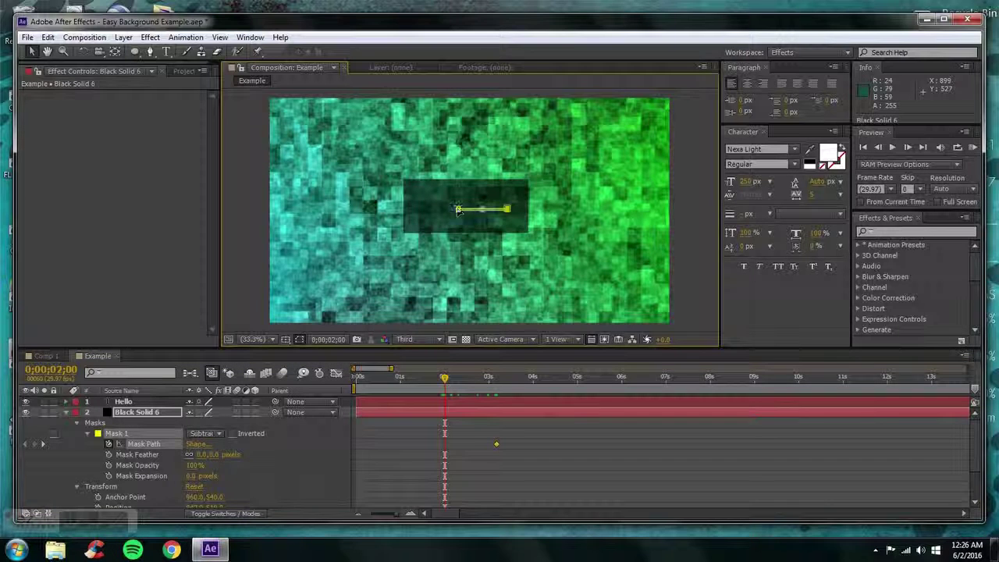
pyautogui.moveTo(459, 210); pyautogui.dragTo(395, 210)
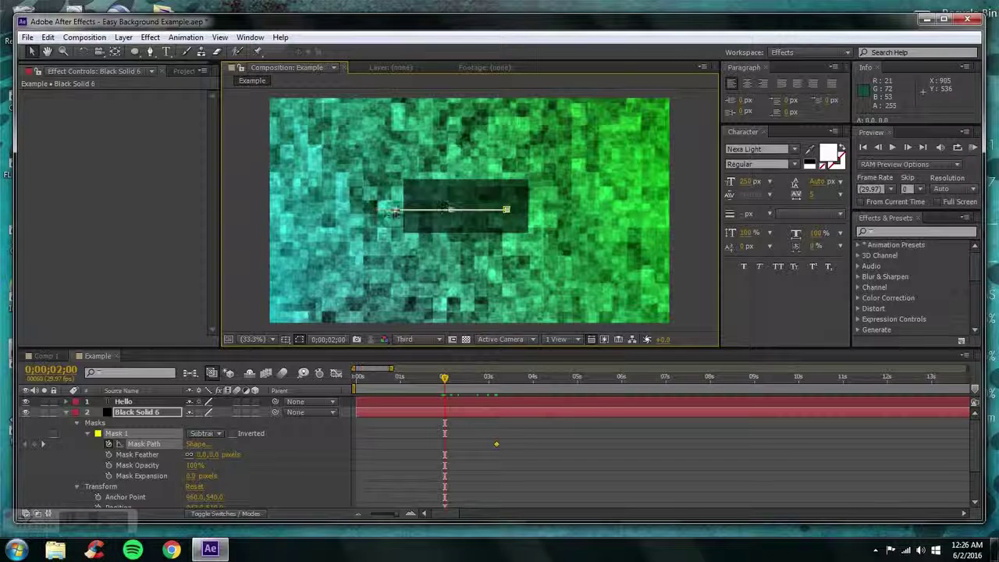
pyautogui.moveTo(507, 210); pyautogui.dragTo(538, 168)
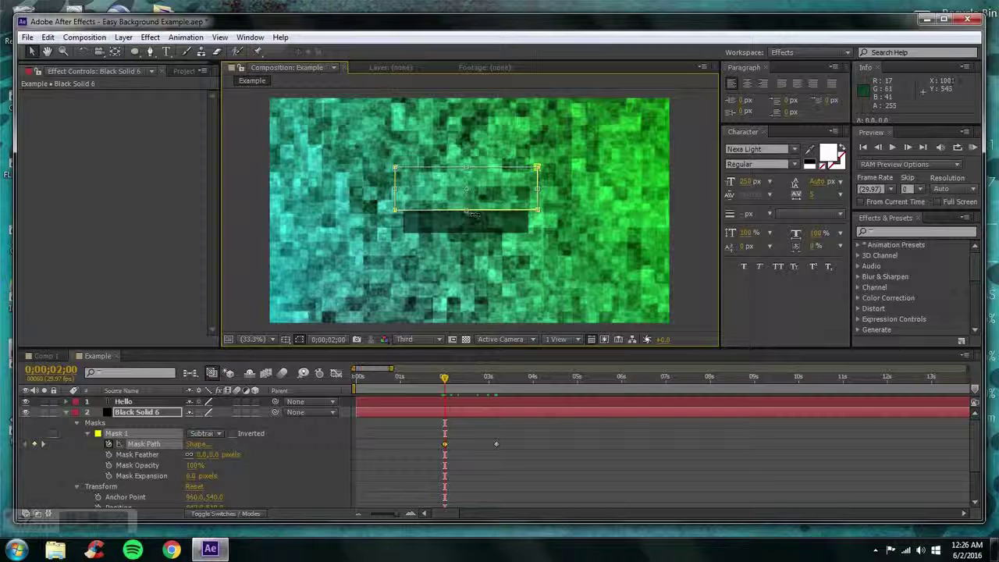
pyautogui.moveTo(473, 213); pyautogui.dragTo(464, 244)
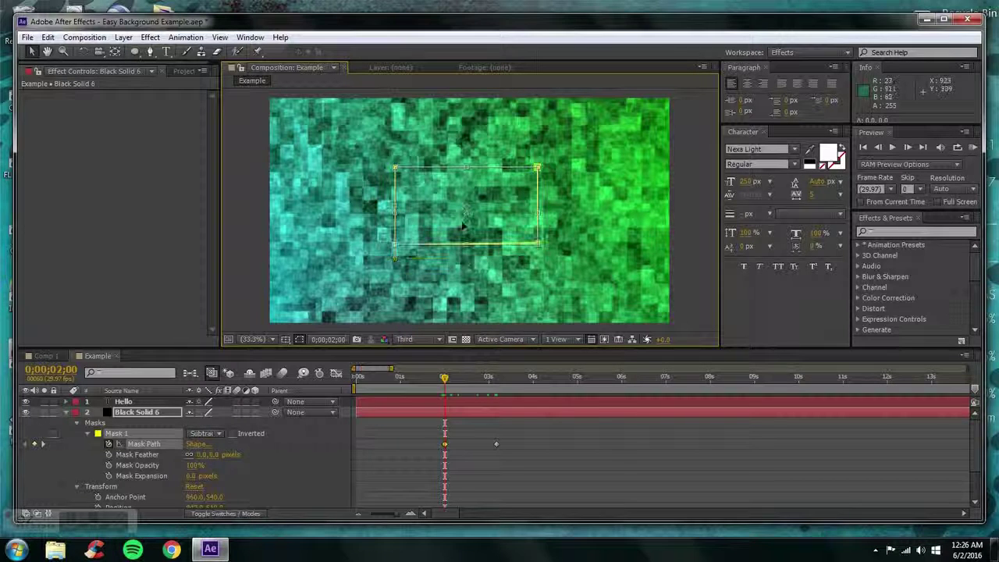
pyautogui.moveTo(466, 168)
pyautogui.mouseDown()
pyautogui.moveTo(466, 212)
pyautogui.moveTo(464, 176)
pyautogui.mouseUp()
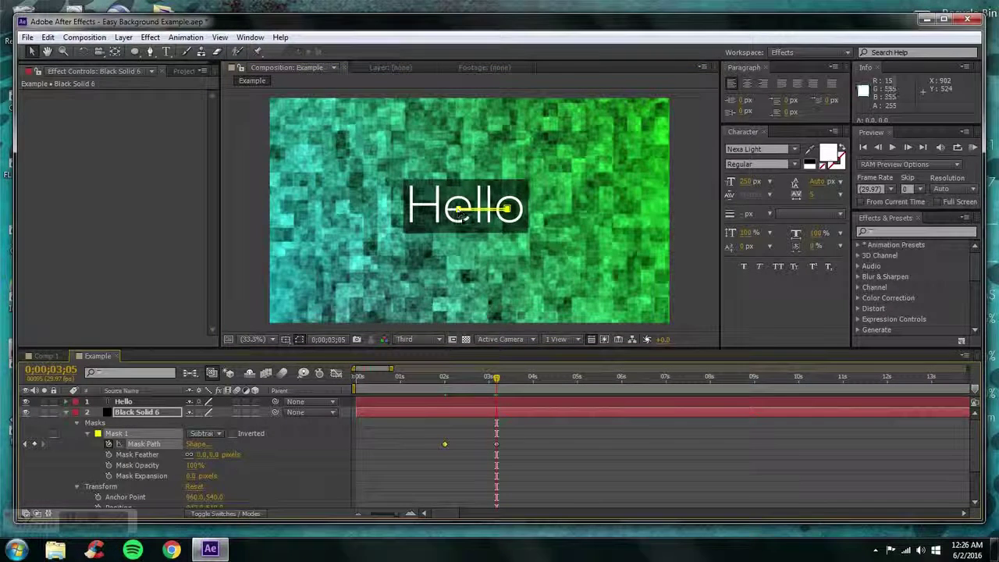
pyautogui.click(497, 446)
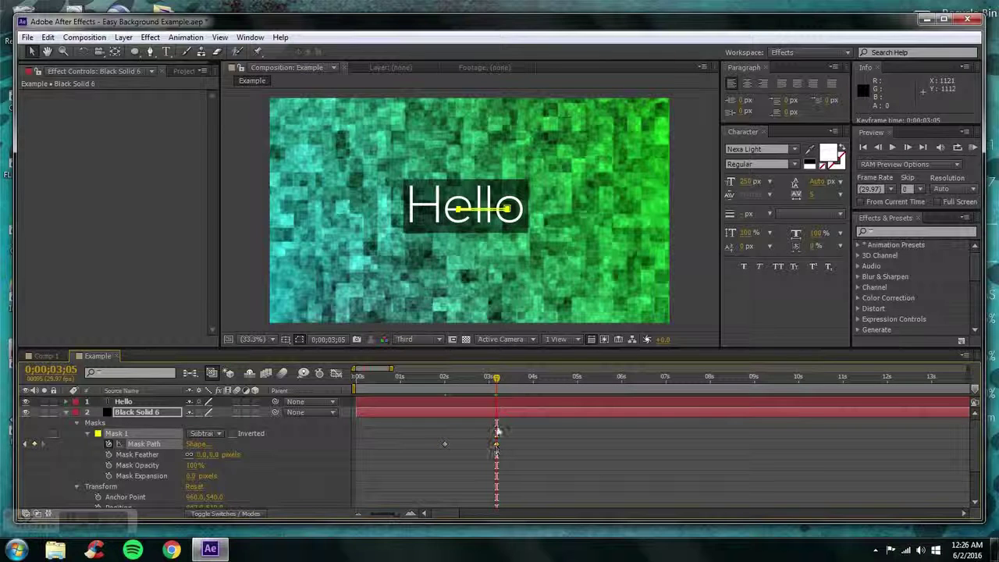
pyautogui.press('Delete')
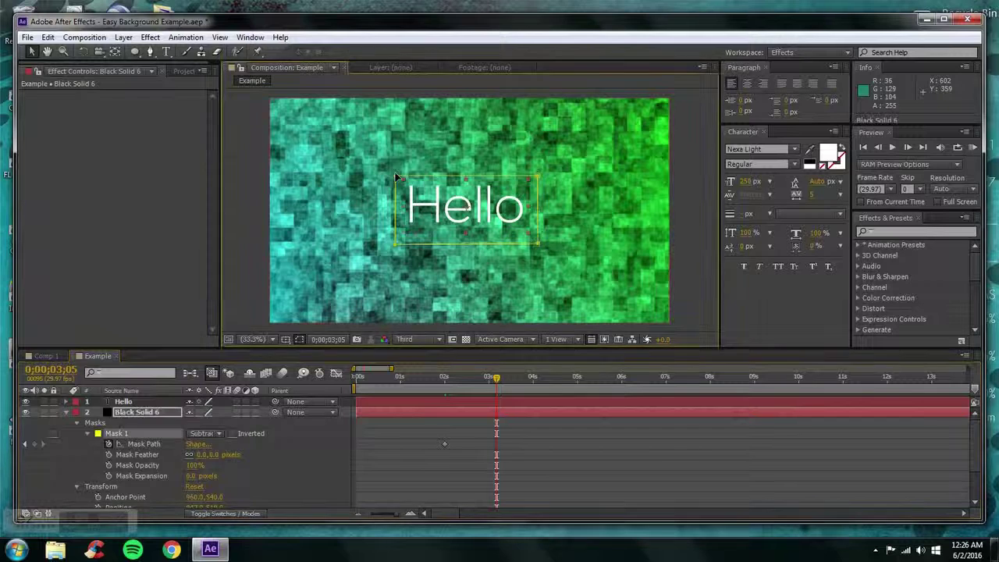
pyautogui.moveTo(462, 177); pyautogui.dragTo(464, 234)
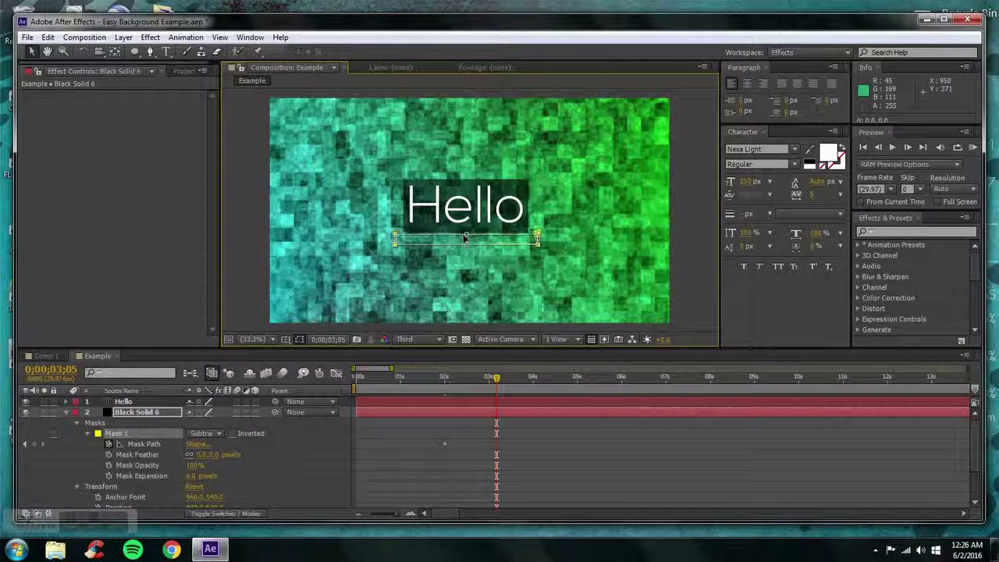
pyautogui.click(64, 412)
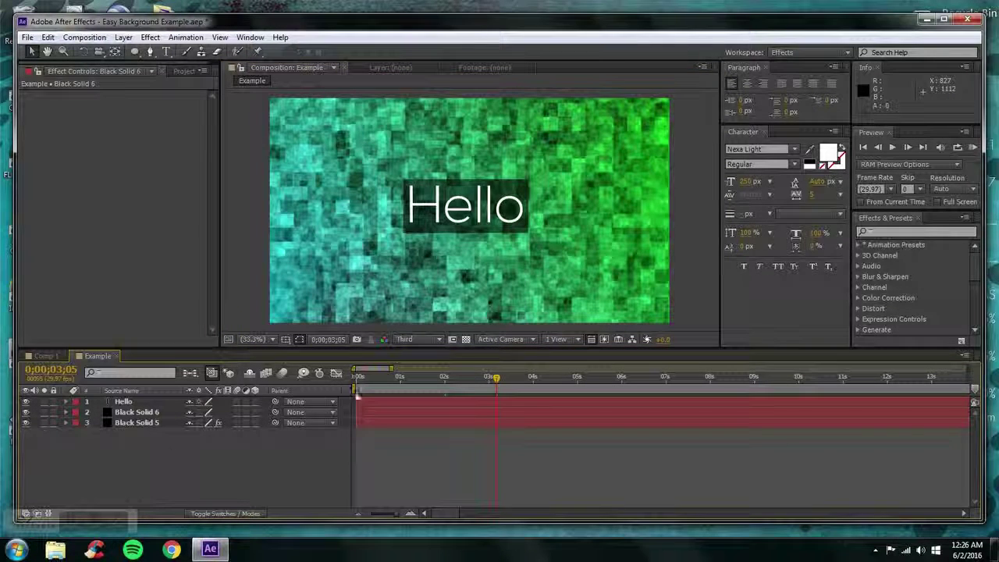
# - From the composition start, add a new full-frame black solid layer on top
pyautogui.click(356, 377)
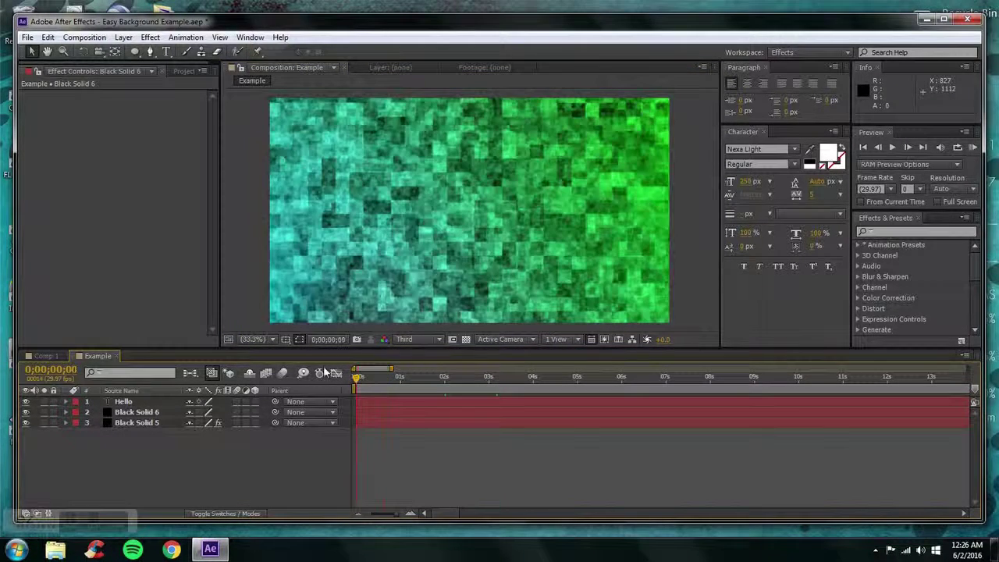
pyautogui.moveTo(357, 377)
pyautogui.mouseDown()
pyautogui.moveTo(585, 377)
pyautogui.moveTo(356, 377)
pyautogui.mouseUp()
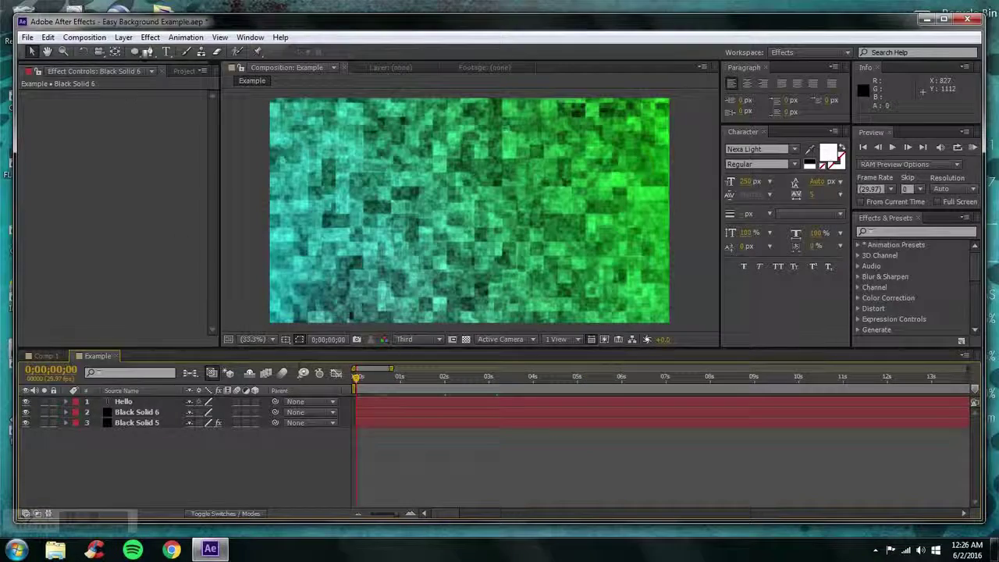
pyautogui.click(125, 38)
pyautogui.moveTo(148, 51)
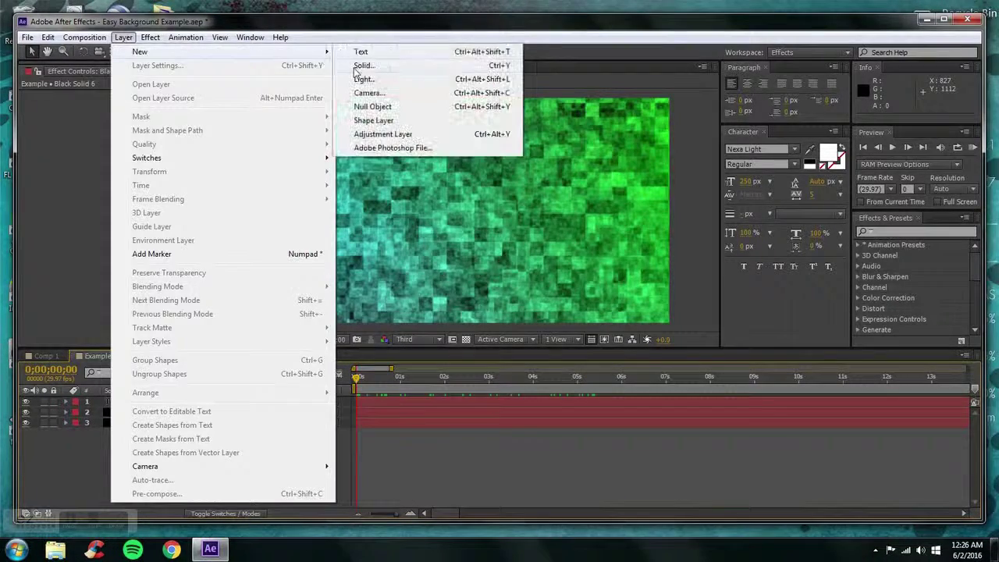
pyautogui.click(361, 67)
pyautogui.click(531, 379)
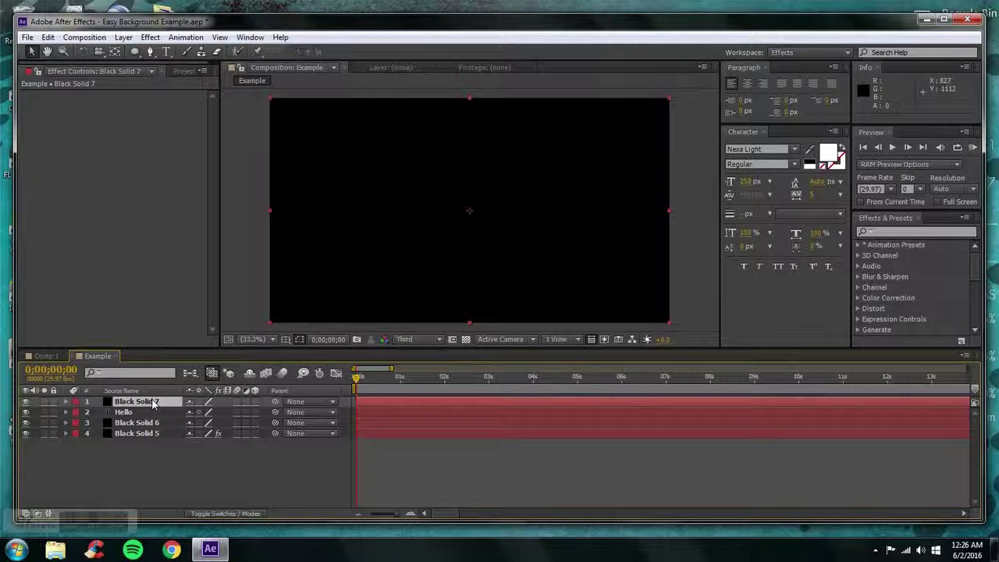
# - Keyframe the black solid's Opacity from 100% at 0s to 0% at 1 second
pyautogui.press('t')
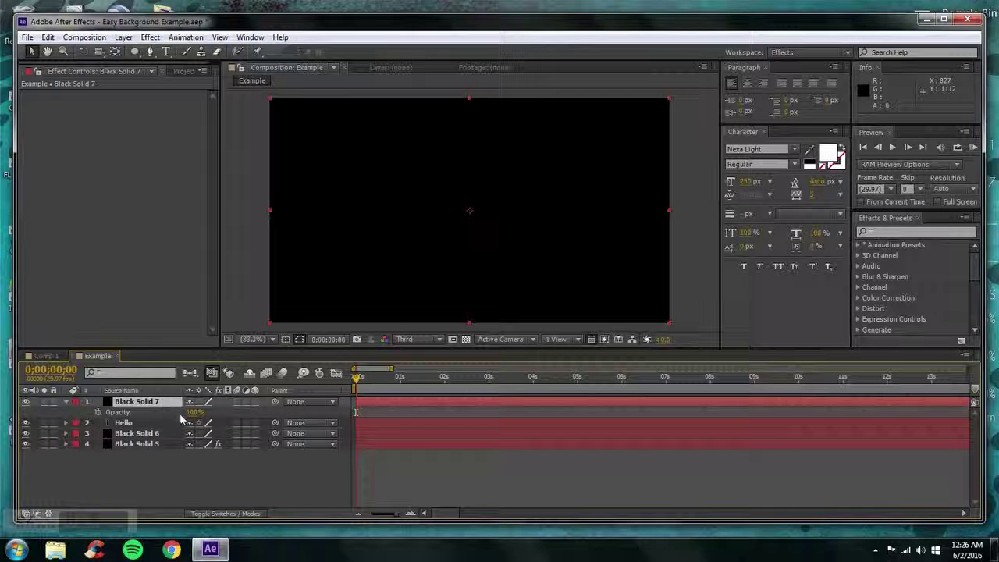
pyautogui.click(96, 413)
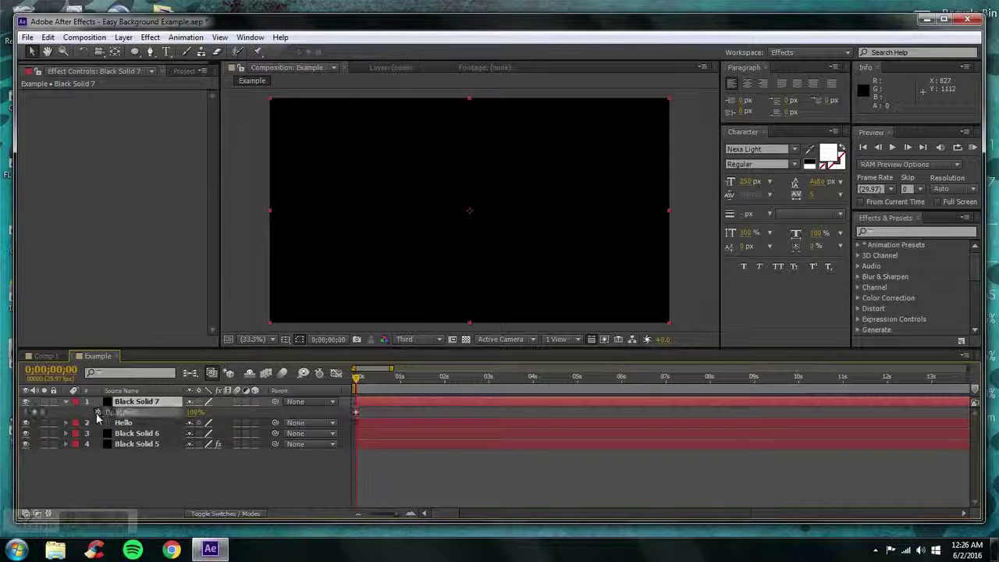
pyautogui.click(400, 381)
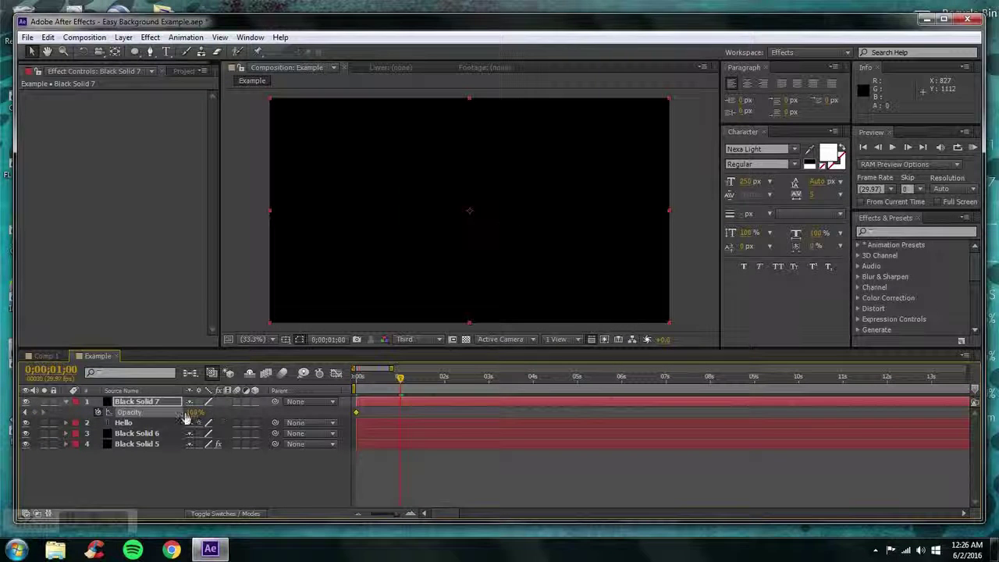
pyautogui.moveTo(186, 418); pyautogui.dragTo(180, 420)
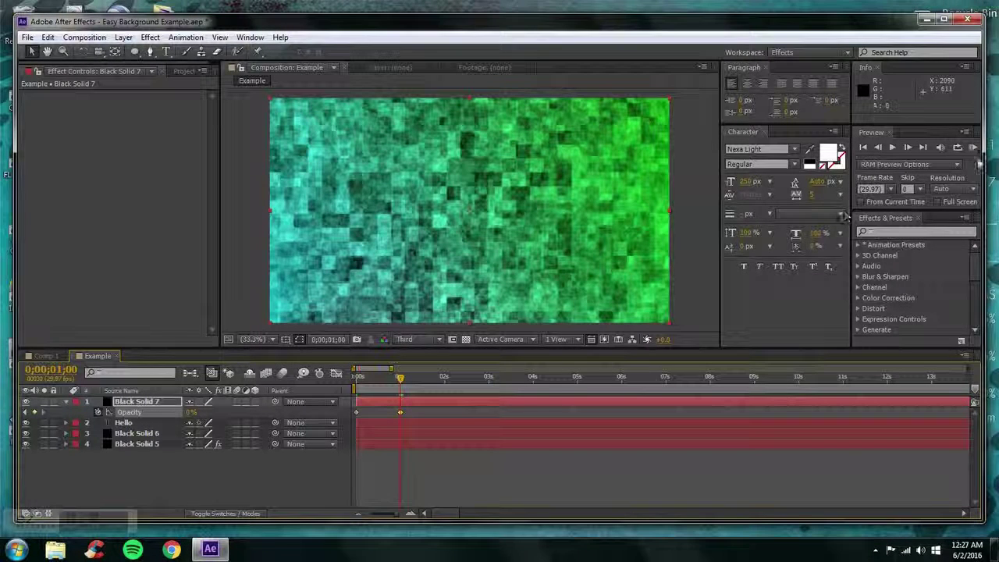
pyautogui.click(974, 147)
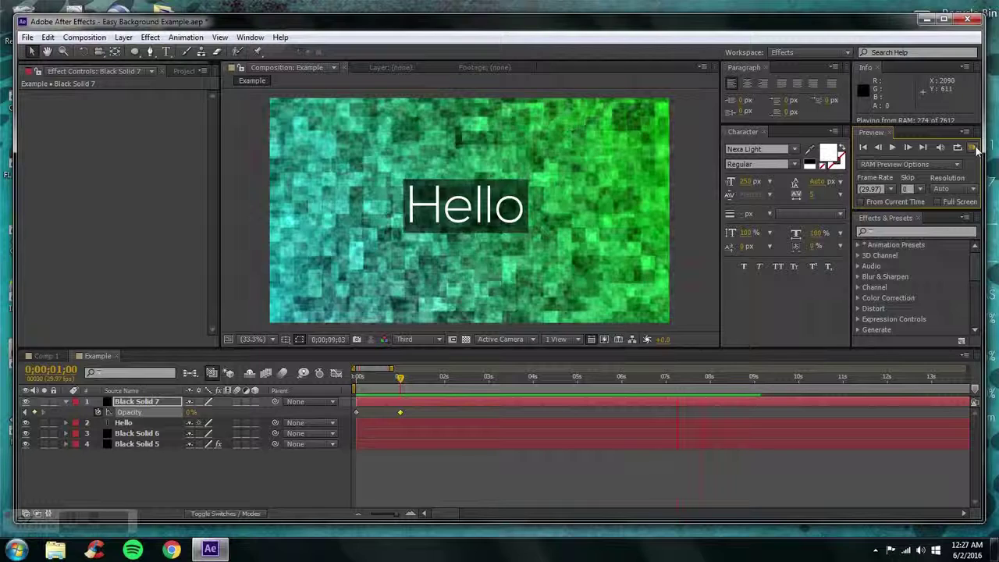
pyautogui.click(974, 148)
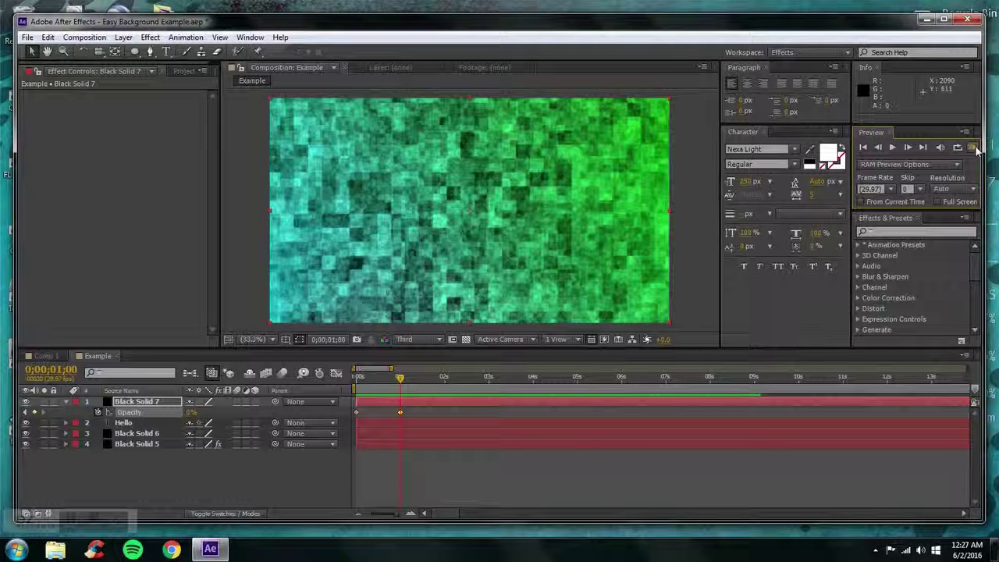